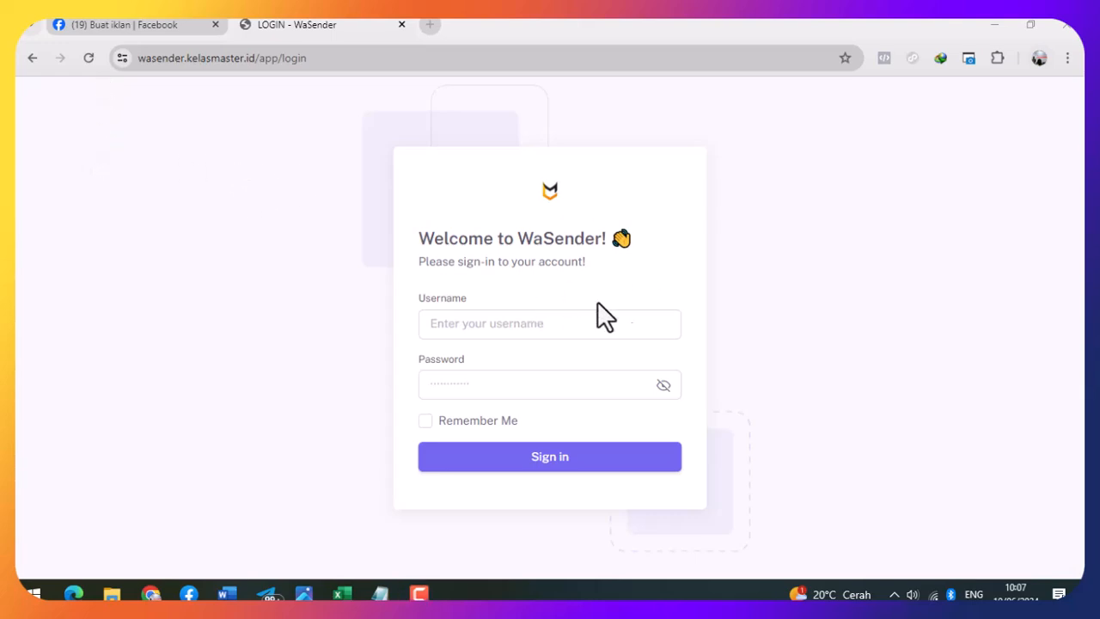
- Remove the login path from the site address and load the WaSender home page
click(413, 59)
click(260, 58)
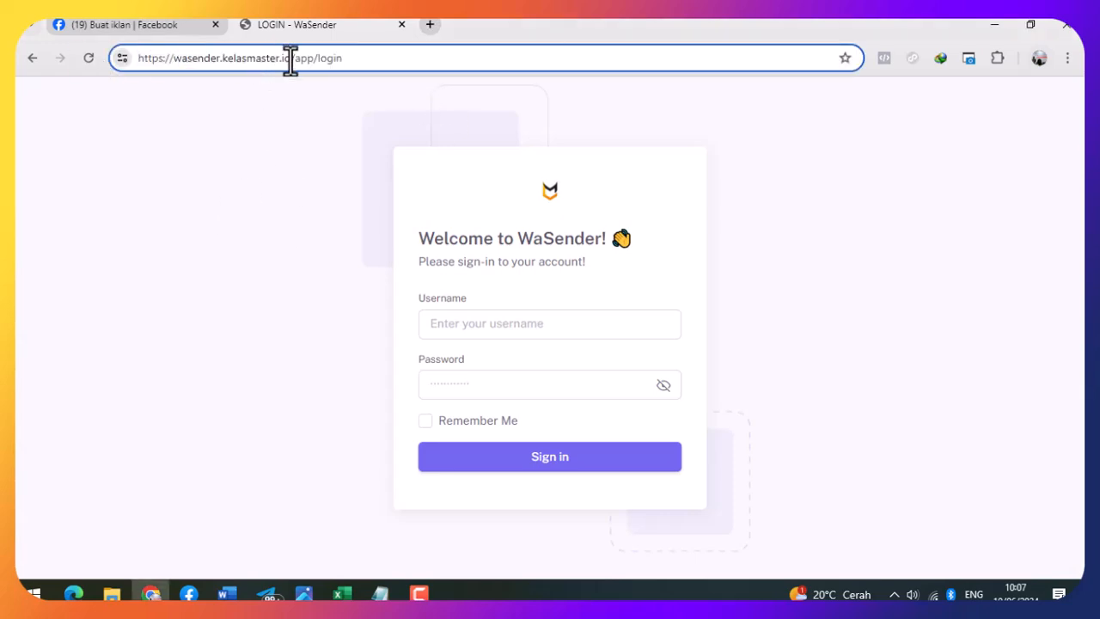
drag(294, 58, 502, 57)
key(BackSpace)
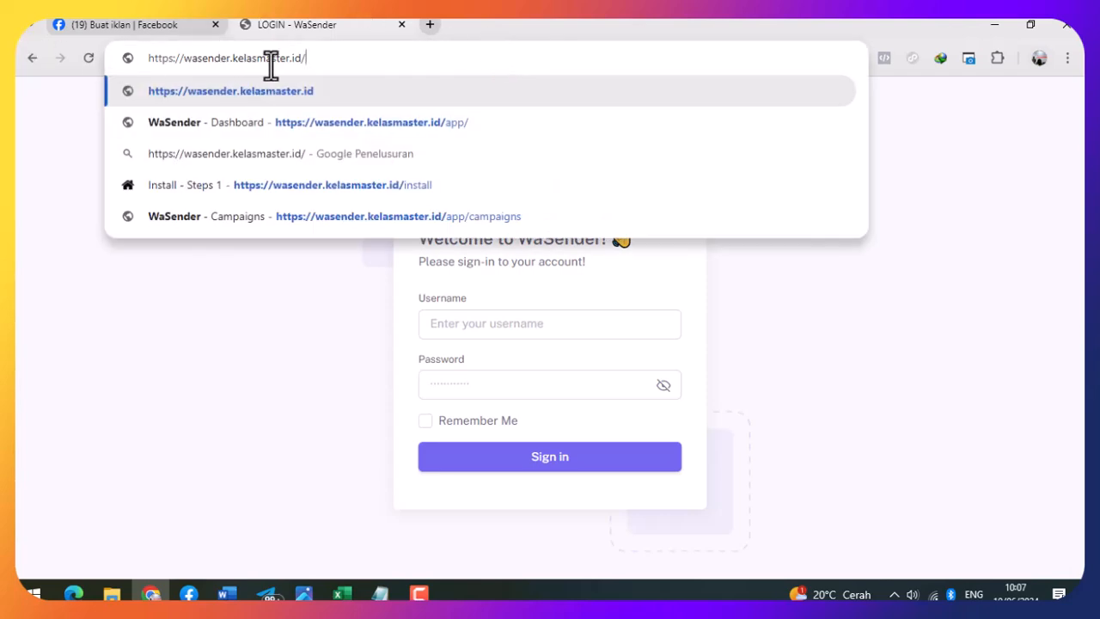
key(Return)
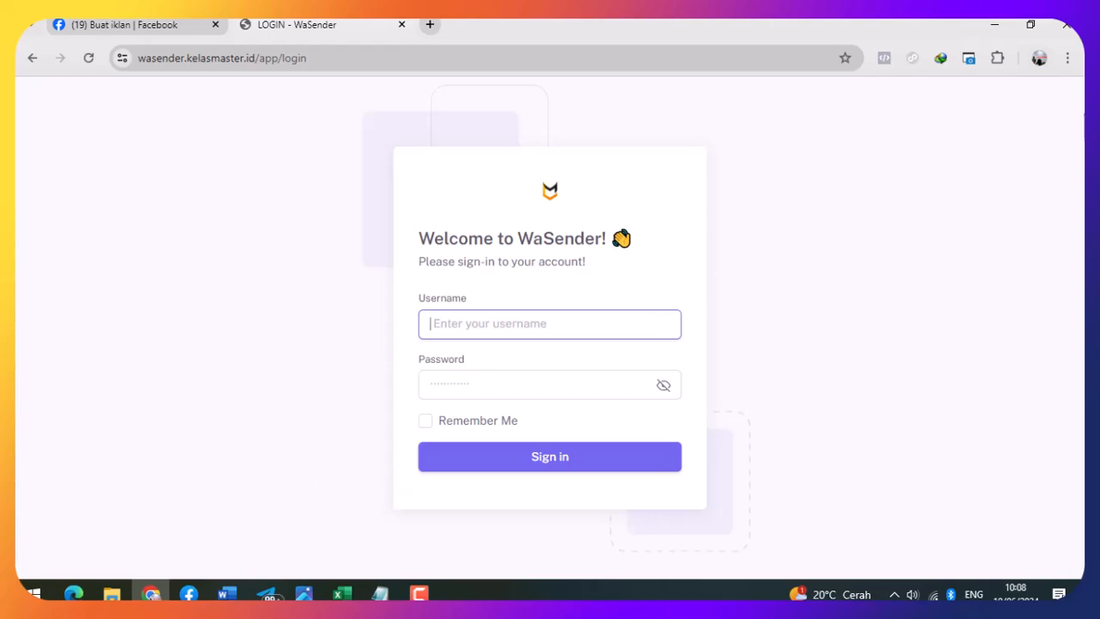
- Minimize the browser, the spreadsheet and the Notepad phone-number list to reveal the desktop
click(994, 25)
click(994, 25)
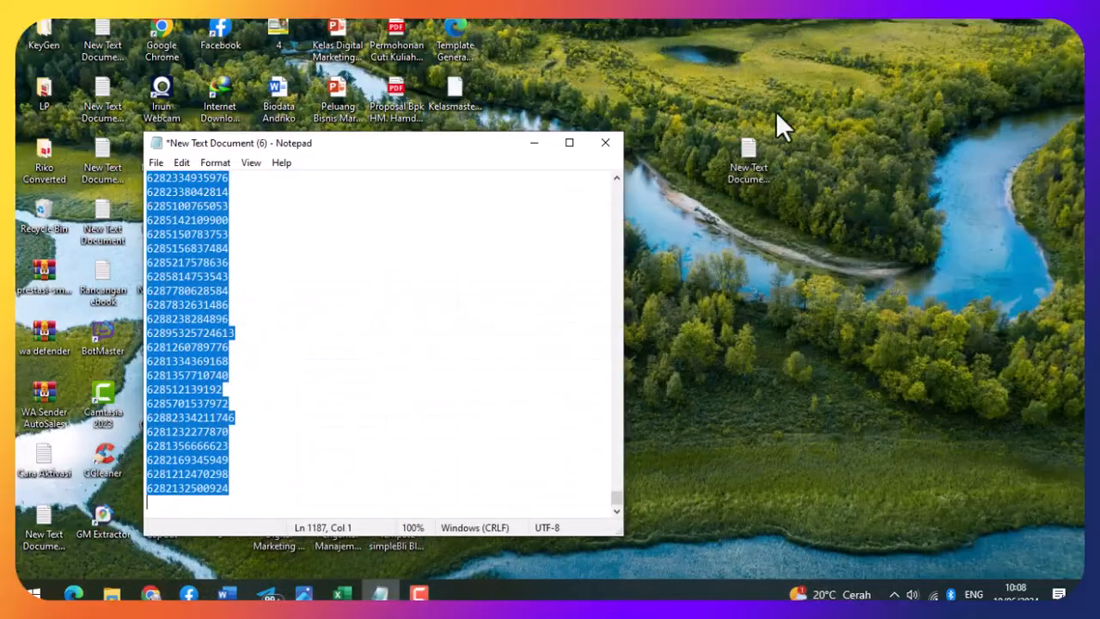
click(536, 144)
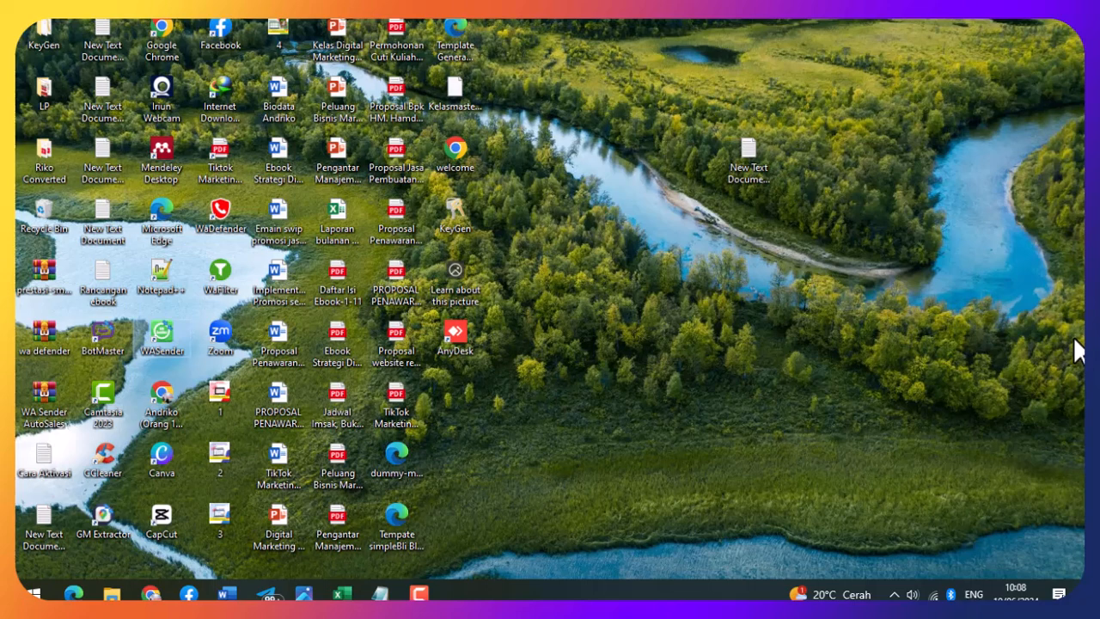
- Launch the WASender desktop app and show its tools page of grabbers, extractors and filters
double_click(155, 355)
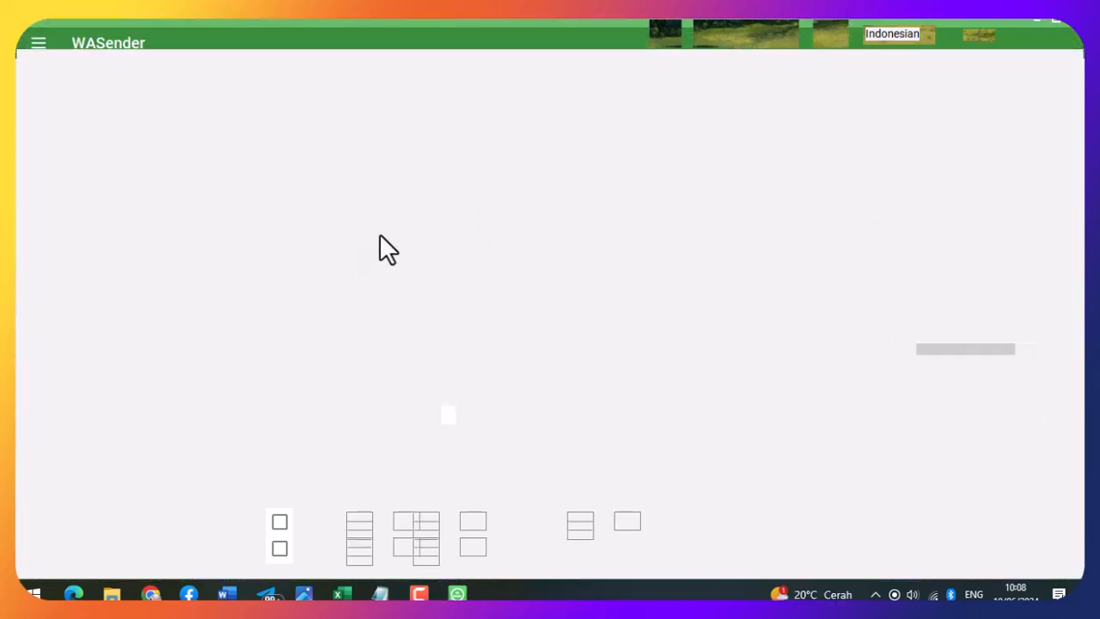
click(44, 157)
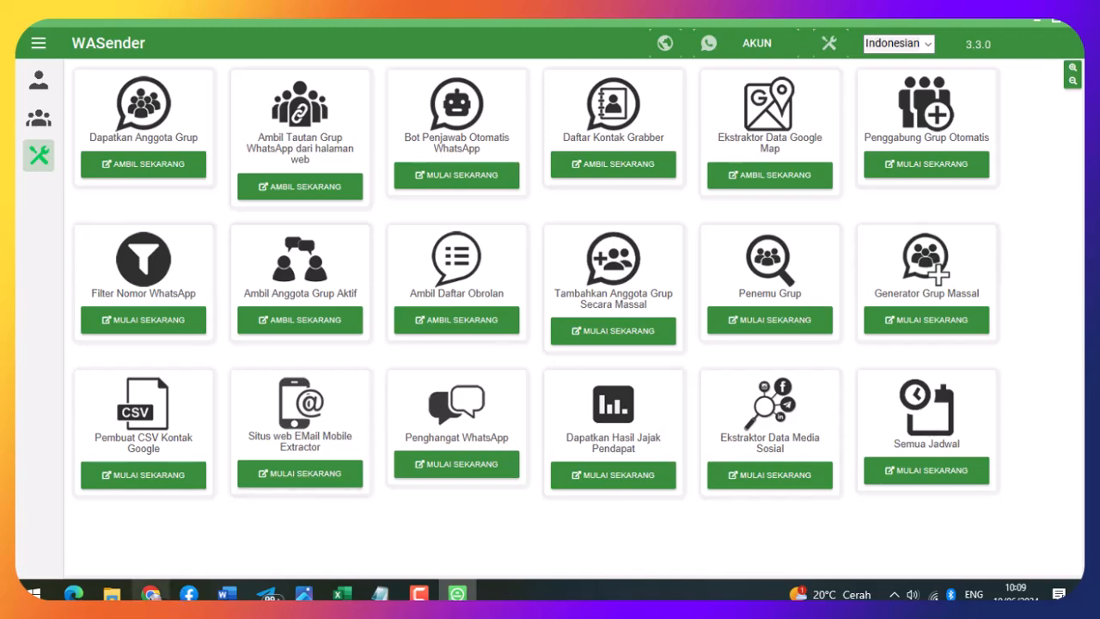
- Switch back to the browser's WaSender sign-in page
click(151, 594)
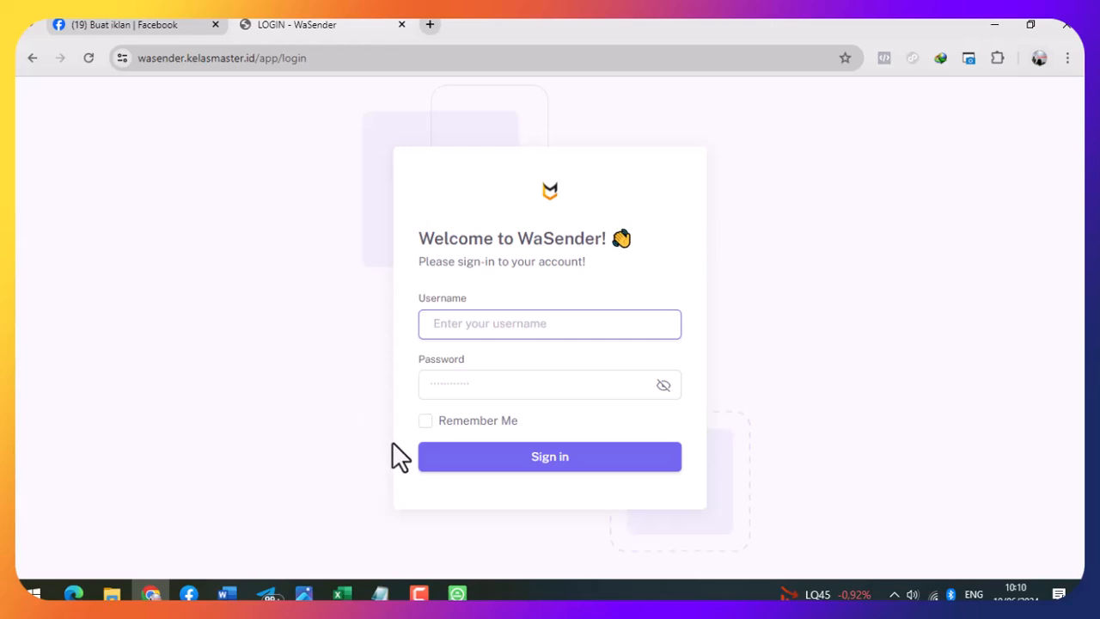
- Sign in with the account username and password, revealing the password to check it first
click(513, 388)
click(701, 312)
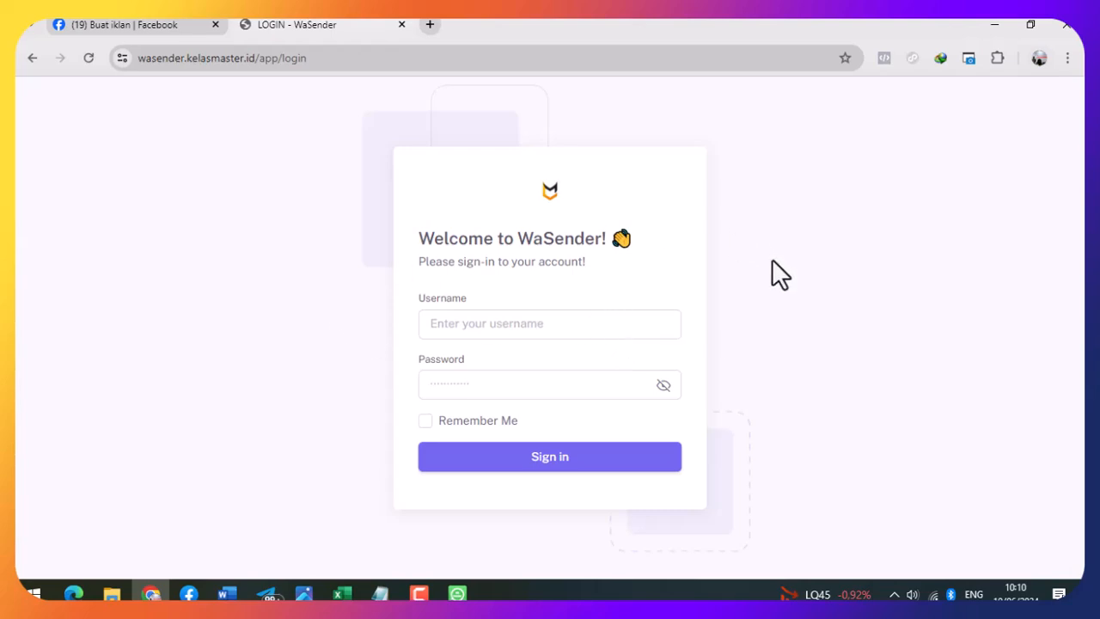
click(612, 327)
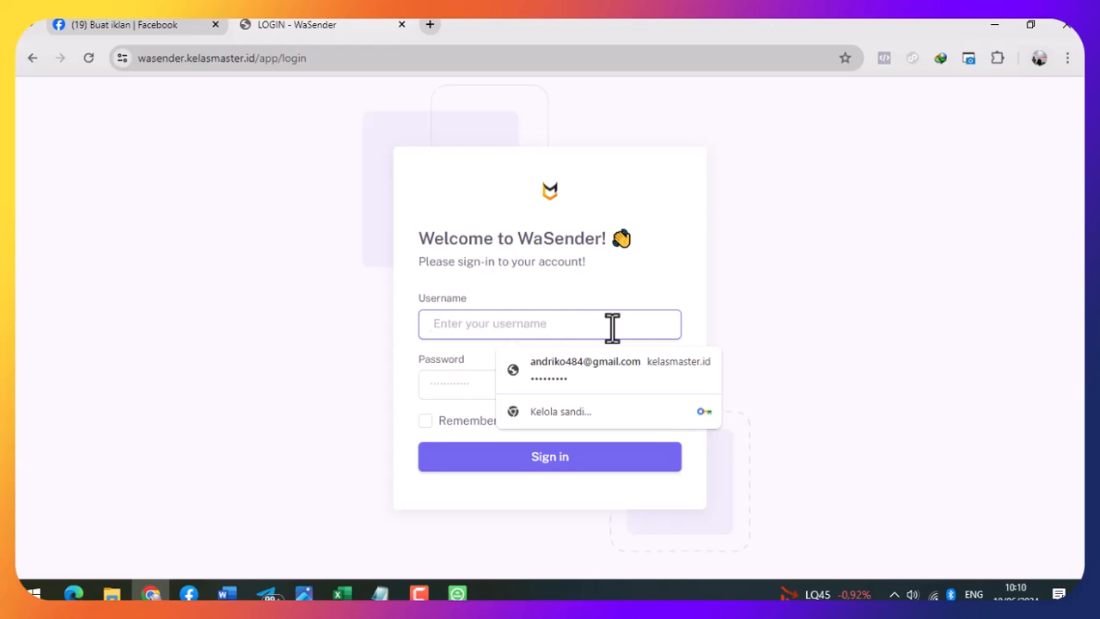
text(demo)
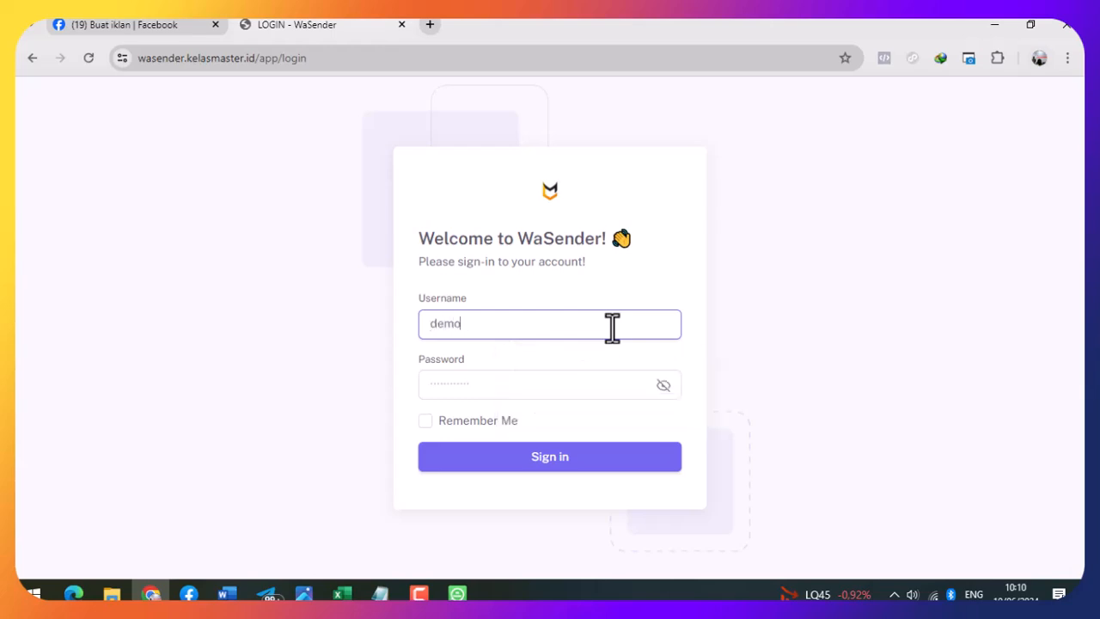
key(Tab)
text(demo)
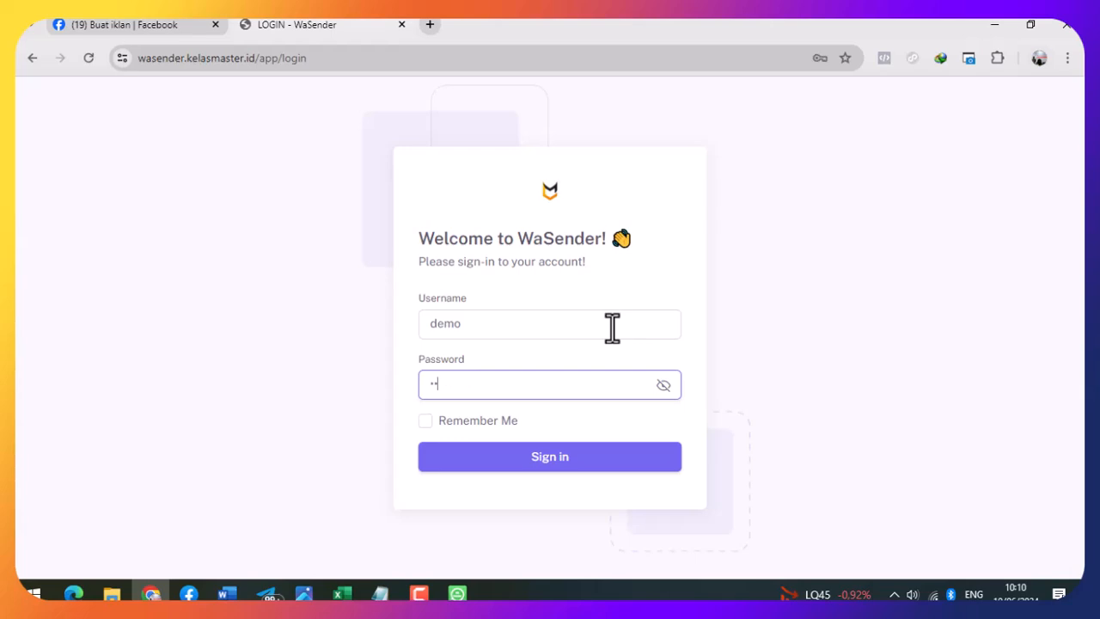
click(664, 385)
click(567, 456)
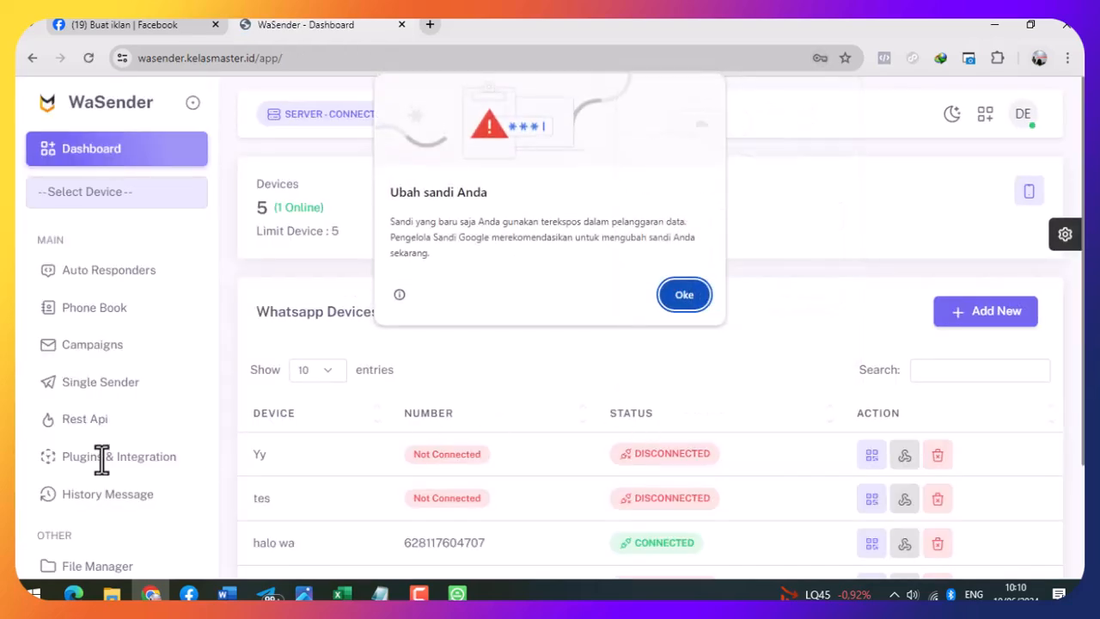
- Close the browser password popups and review the dashboard's device limit of 5
click(685, 295)
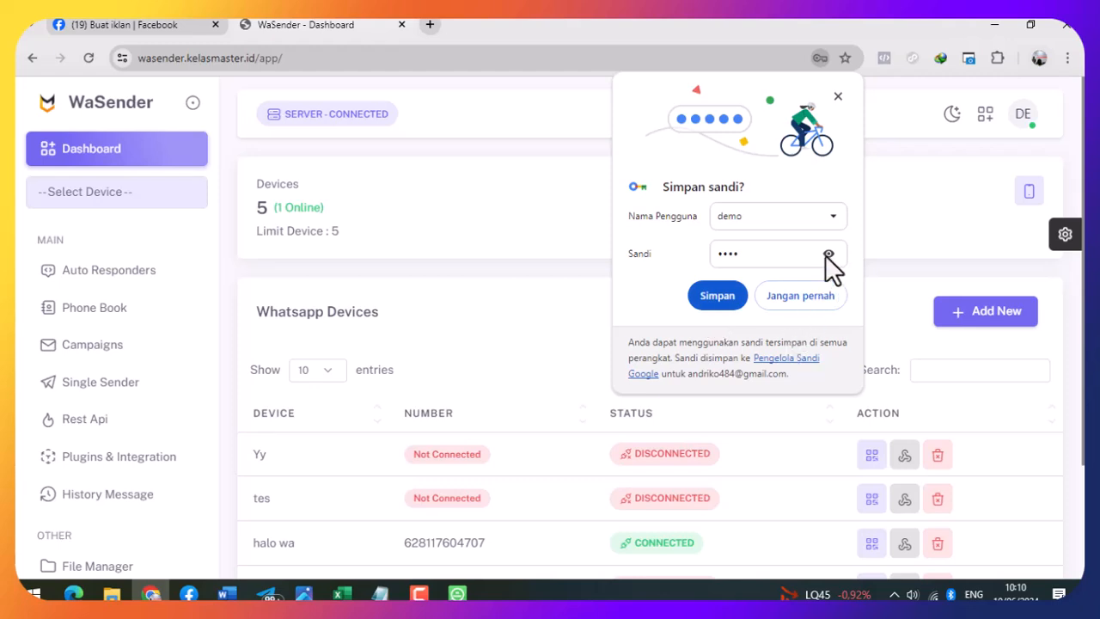
click(838, 94)
scroll(673, 436, down, 2)
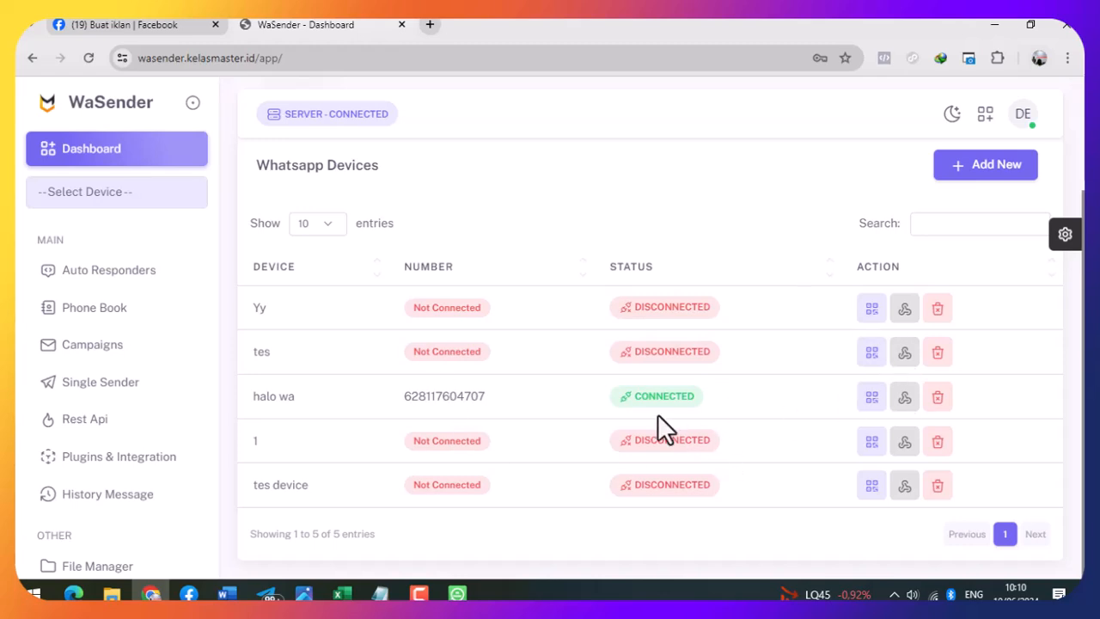
scroll(651, 410, up, 2)
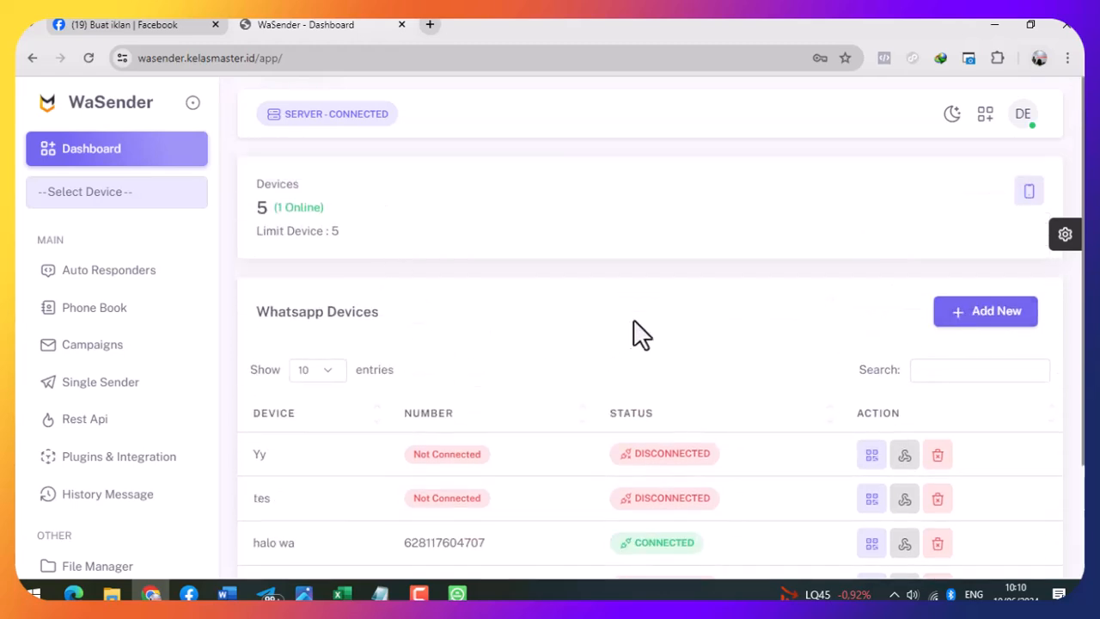
scroll(653, 326, down, 2)
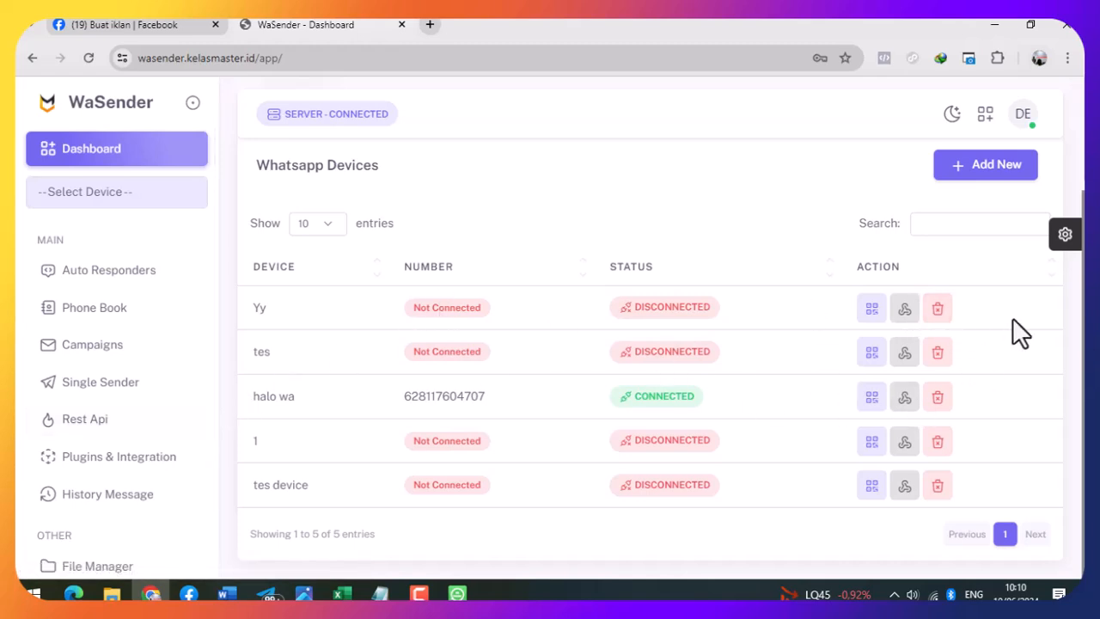
scroll(744, 395, up, 2)
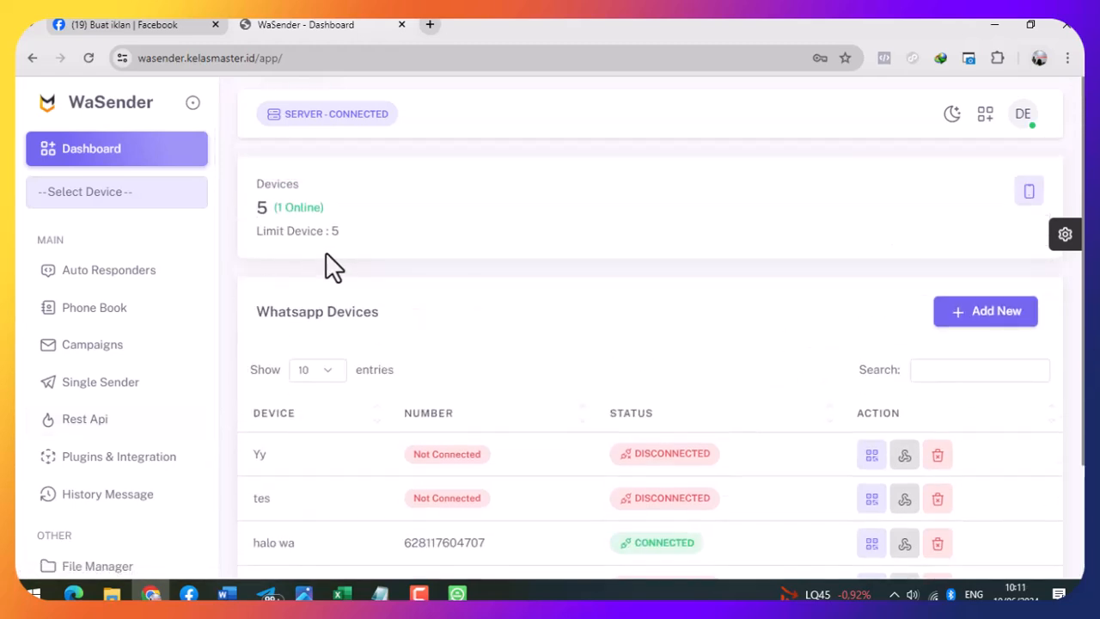
drag(333, 234, 375, 236)
click(375, 237)
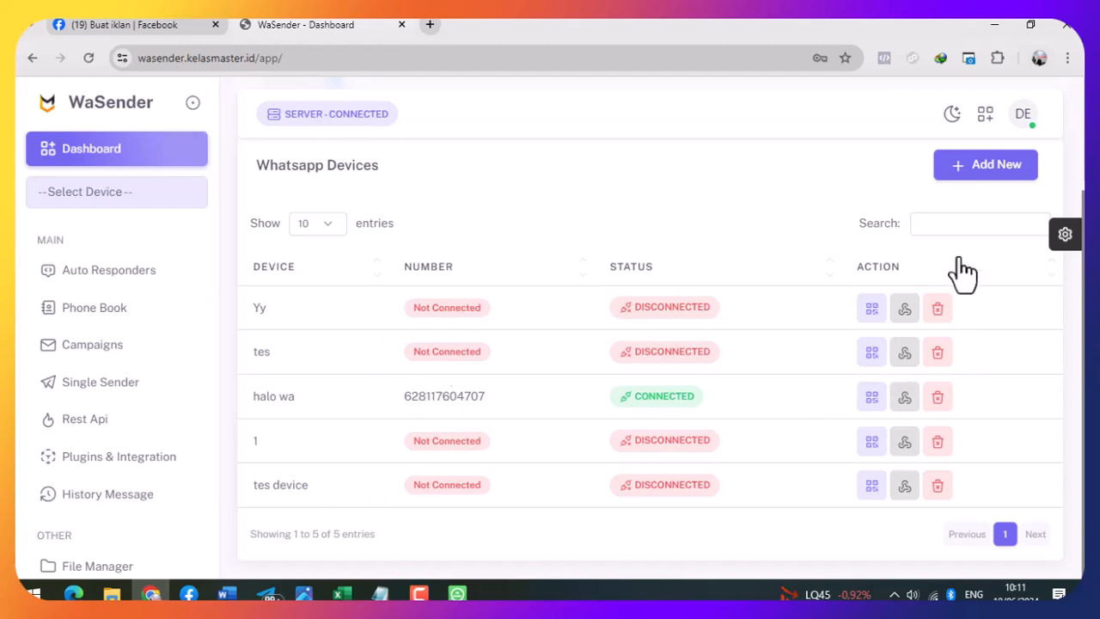
- Delete the Yy device and reload the Dashboard to confirm 4 devices remain
click(939, 311)
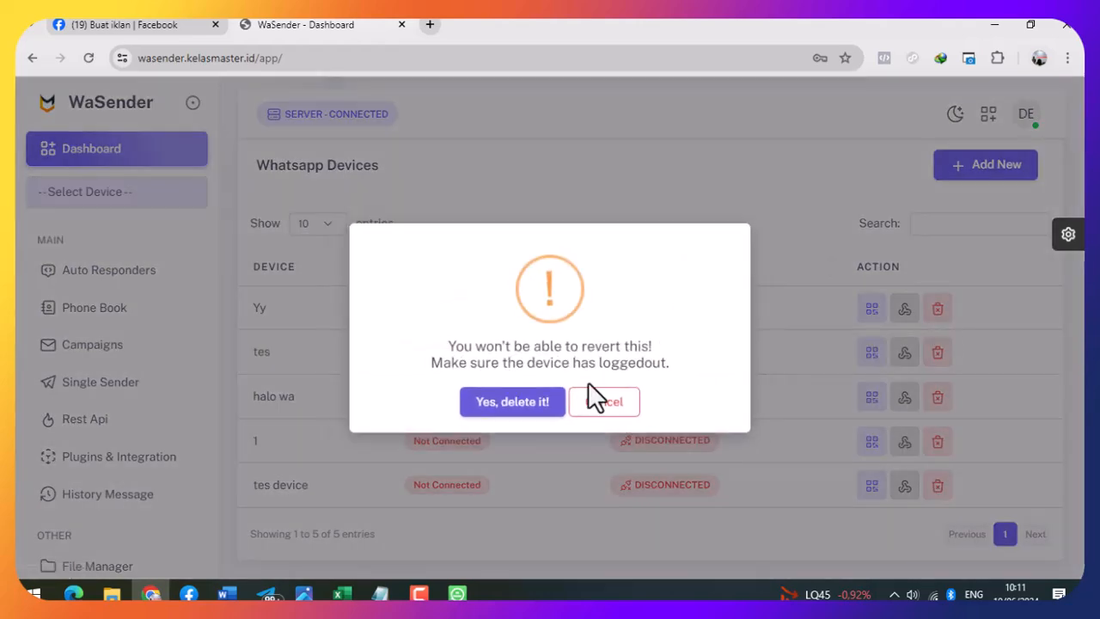
click(521, 408)
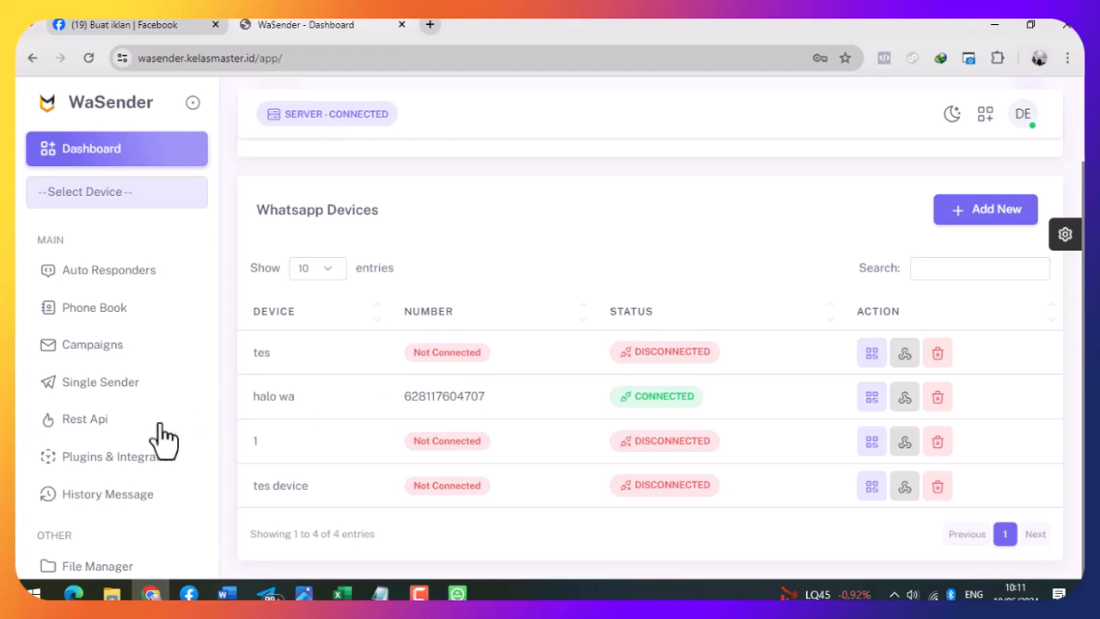
scroll(304, 266, up, 1)
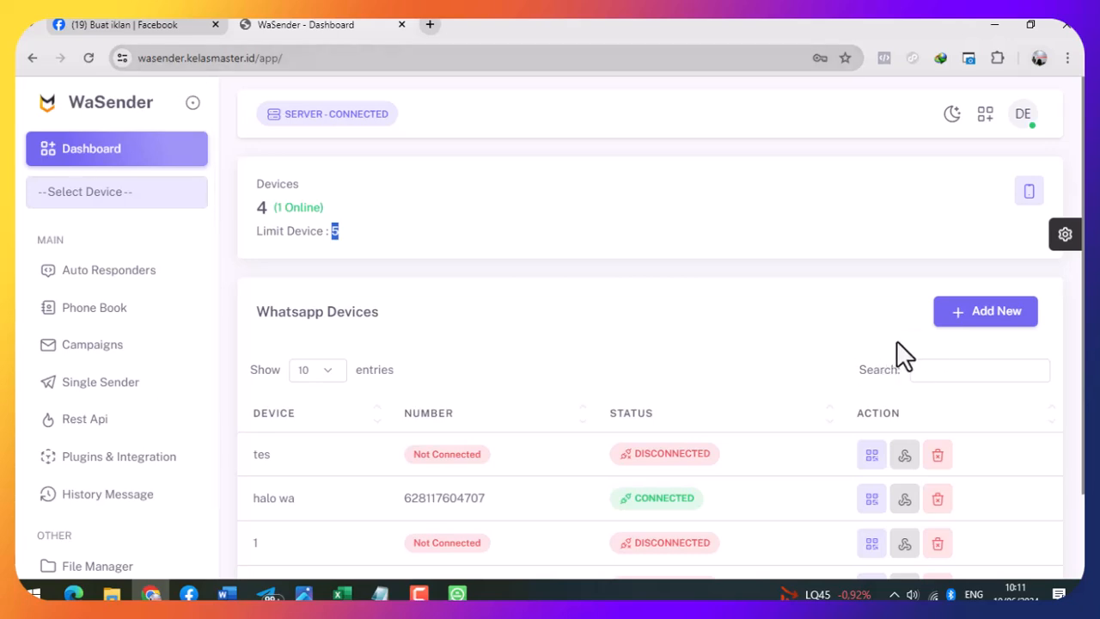
click(116, 151)
scroll(957, 341, down, 2)
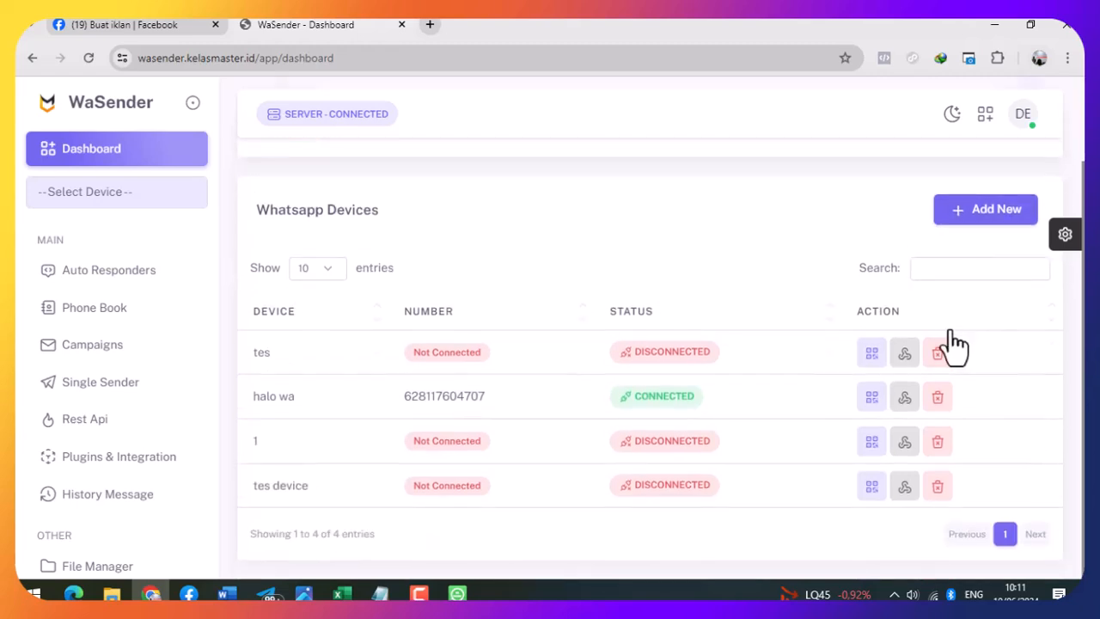
scroll(945, 344, up, 2)
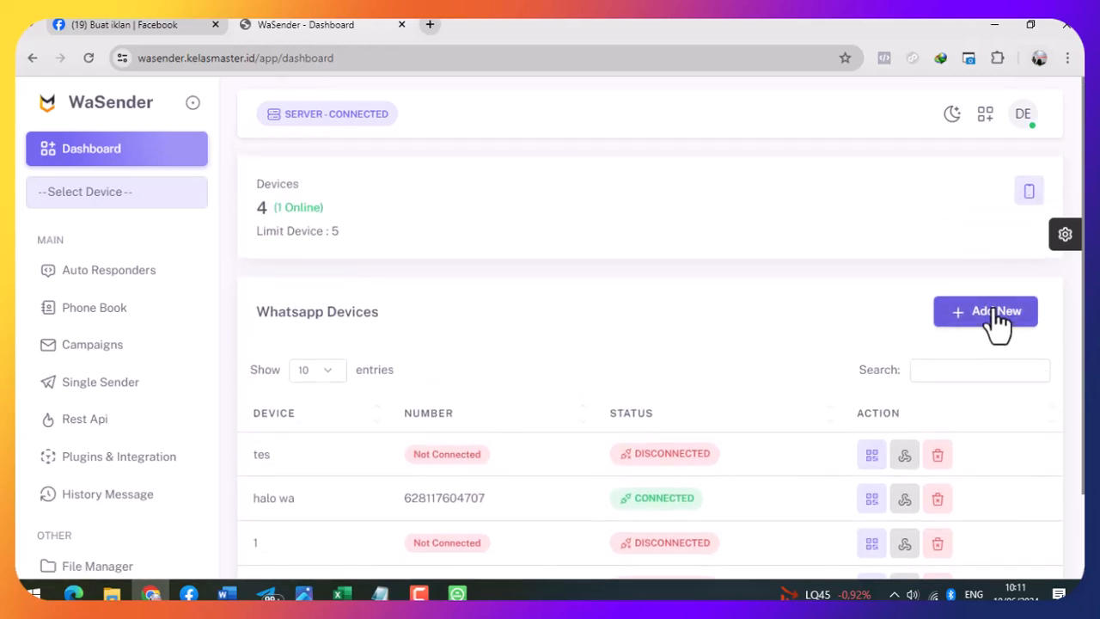
- Create a new device named 'wa 1' and open its QR Code connection page
click(988, 320)
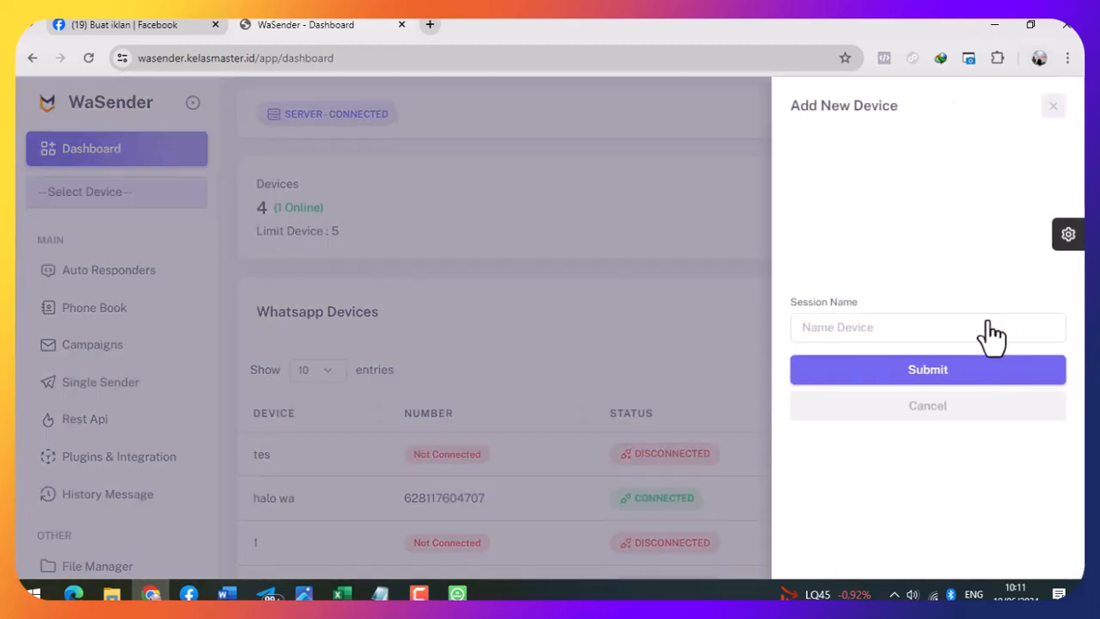
click(888, 332)
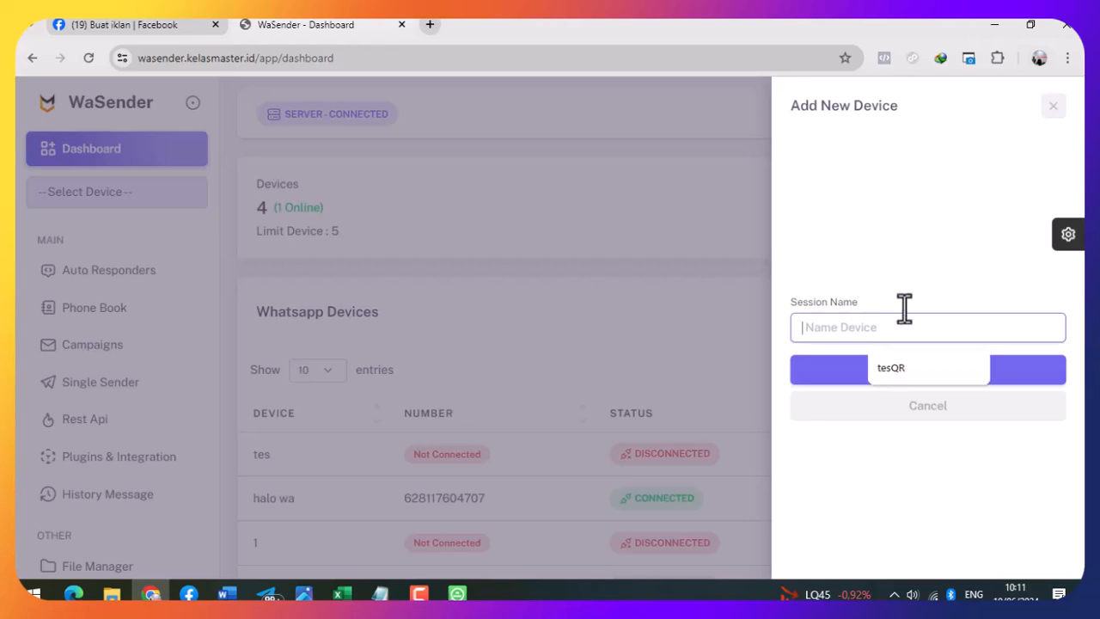
text(wa 1)
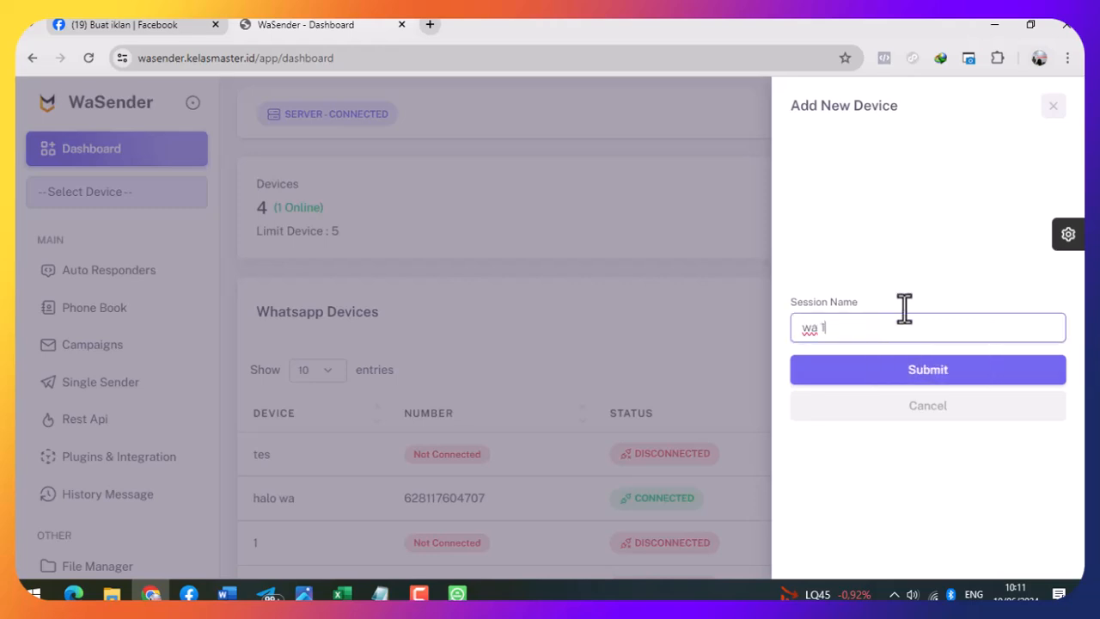
click(940, 374)
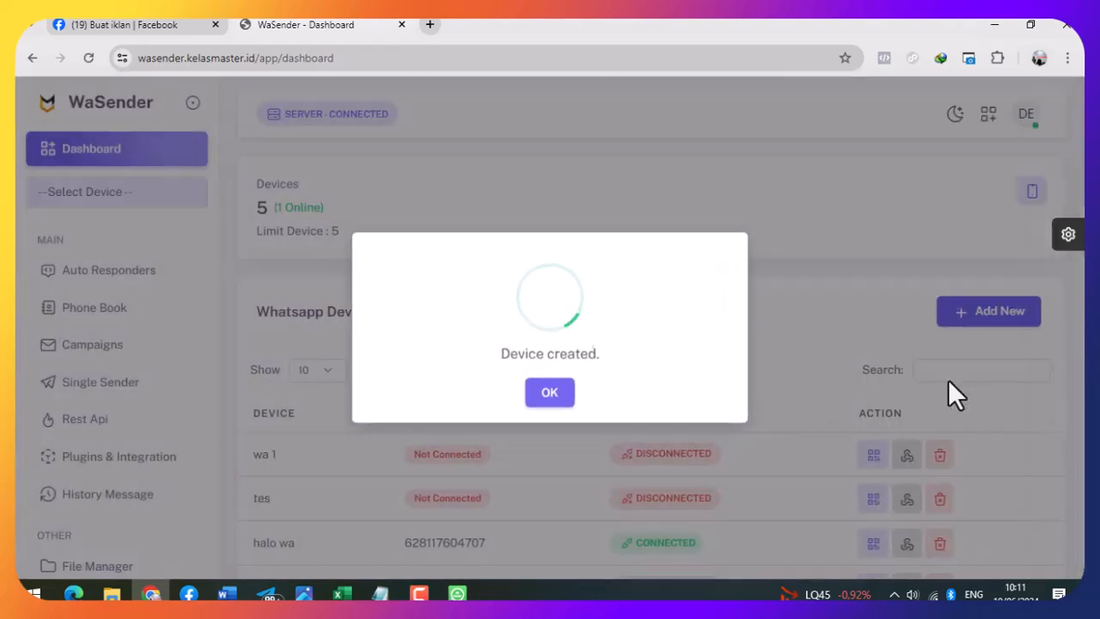
click(571, 394)
scroll(670, 370, down, 2)
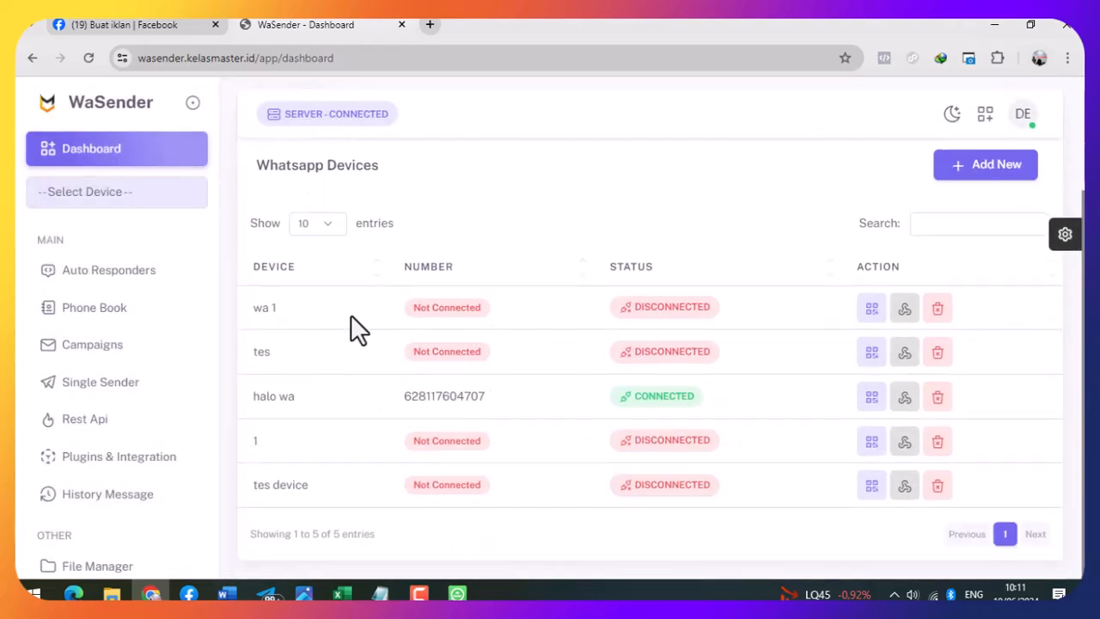
click(873, 318)
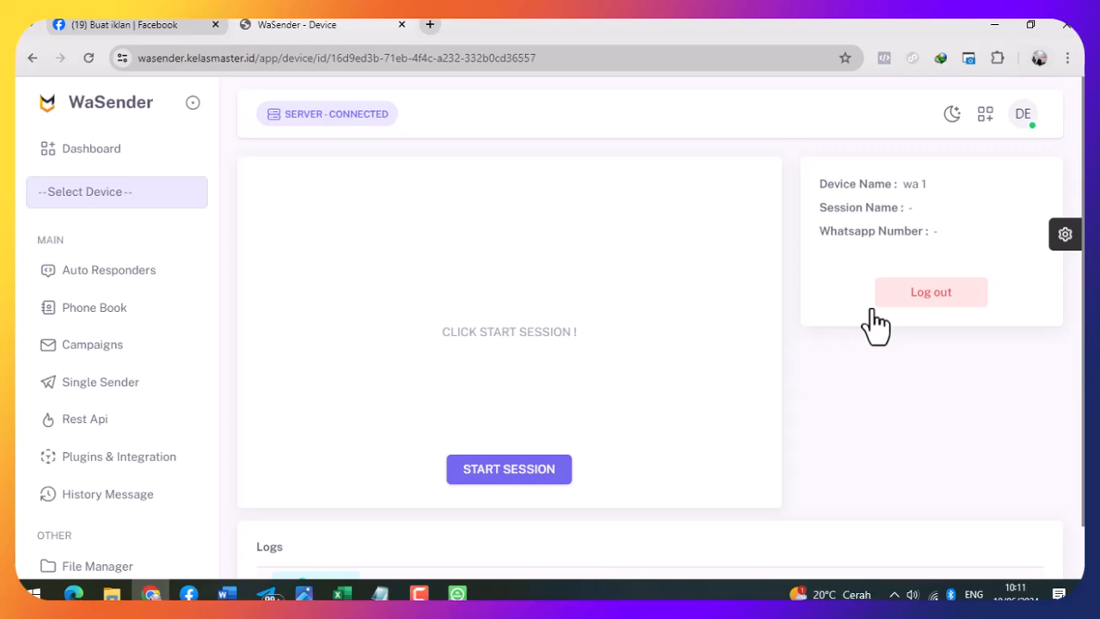
- Start the wa 1 WhatsApp session, refresh until connected, and verify CONNECTED on the Dashboard
click(526, 472)
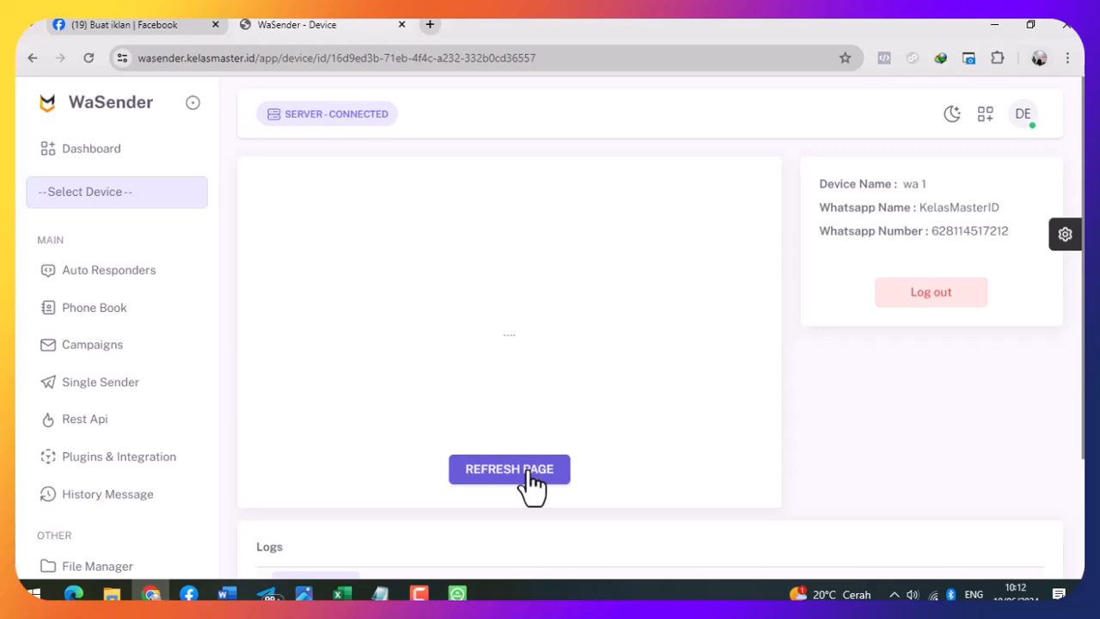
click(526, 472)
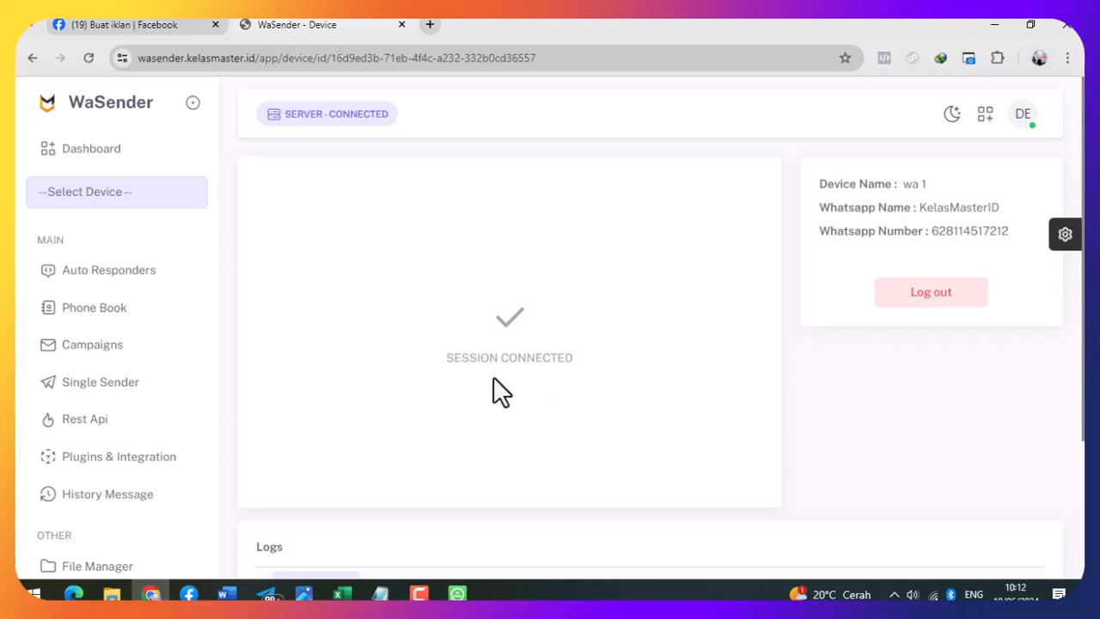
click(91, 154)
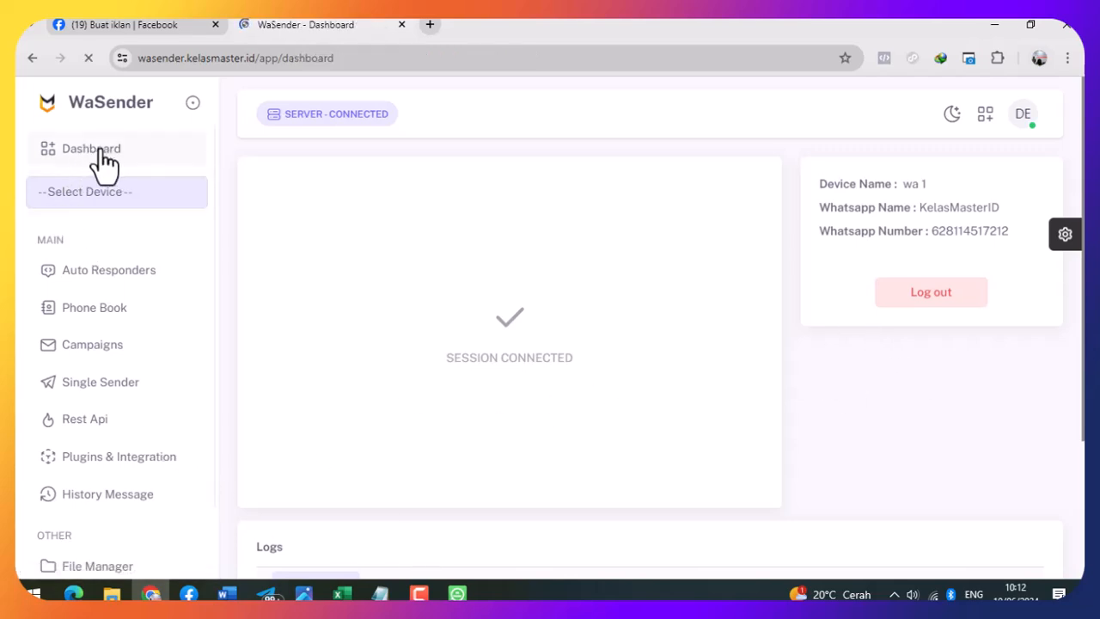
scroll(831, 335, down, 2)
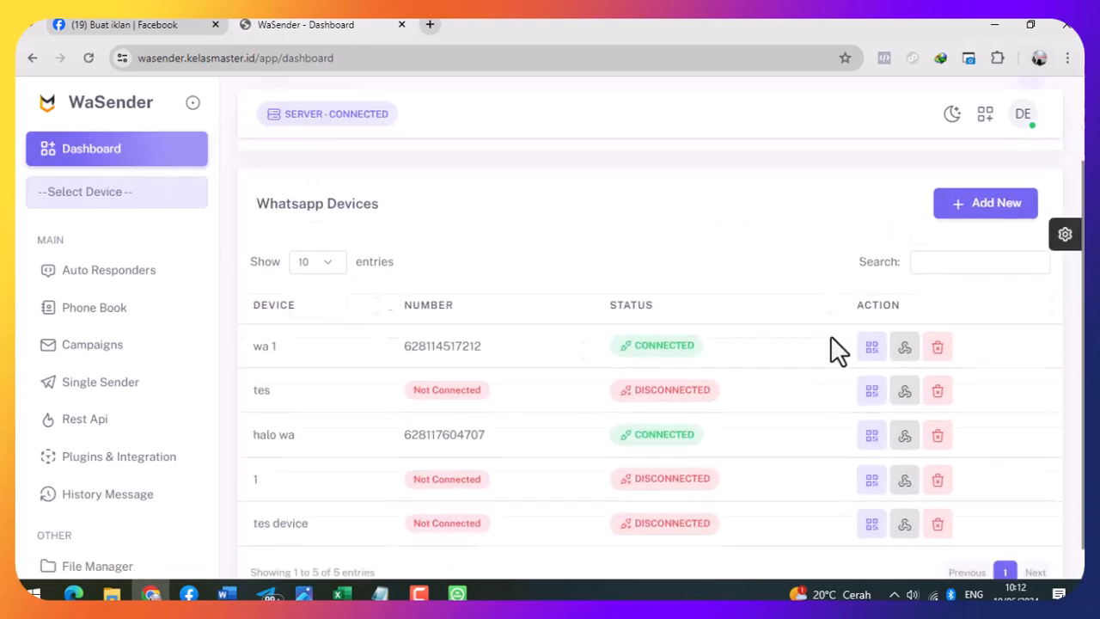
drag(404, 308, 504, 312)
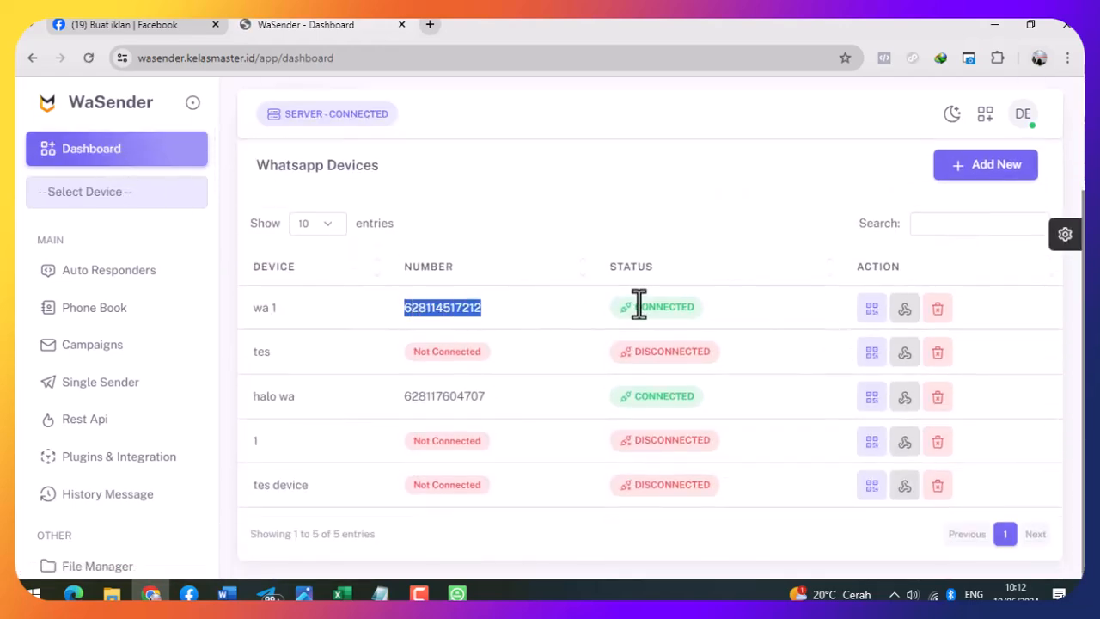
drag(620, 304, 753, 313)
click(762, 326)
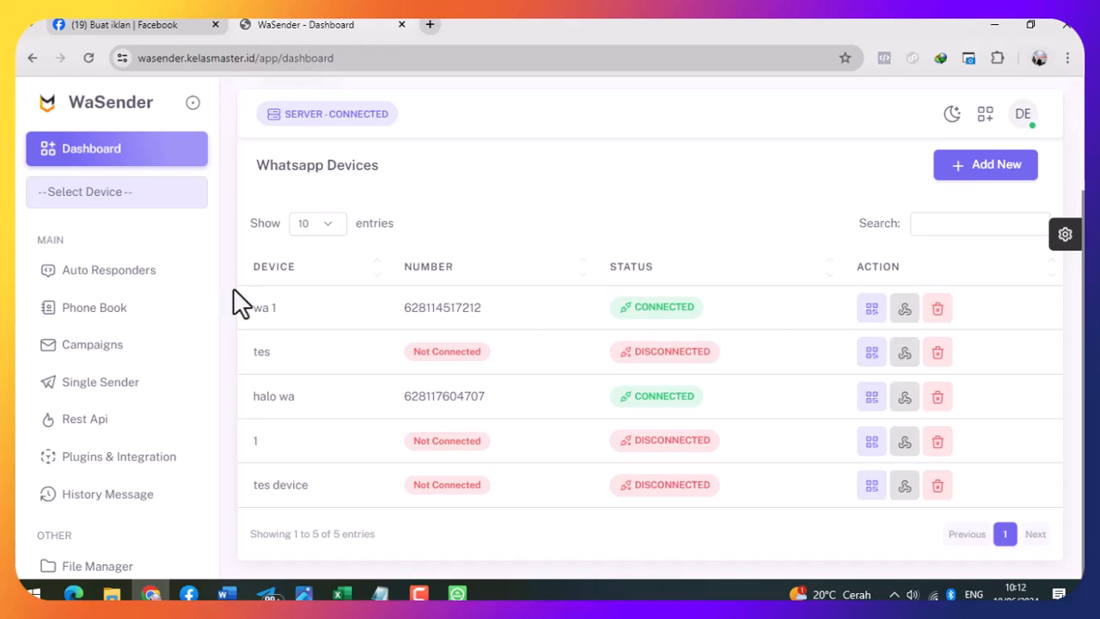
- Choose wa 1 as the main device under Auto Responders and begin adding a new responder
click(124, 279)
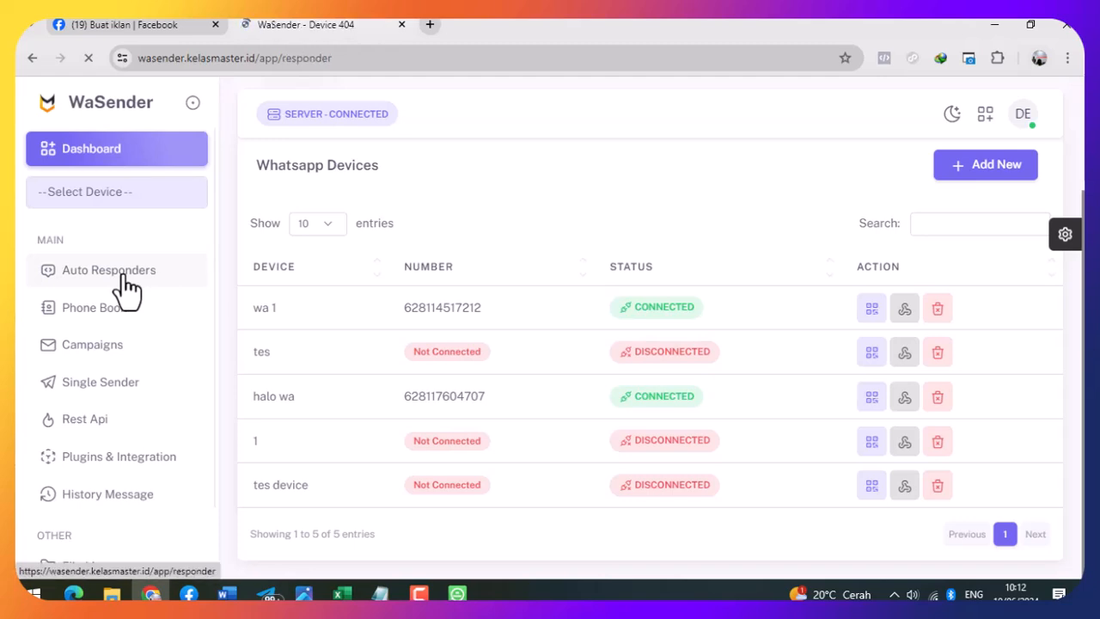
click(547, 263)
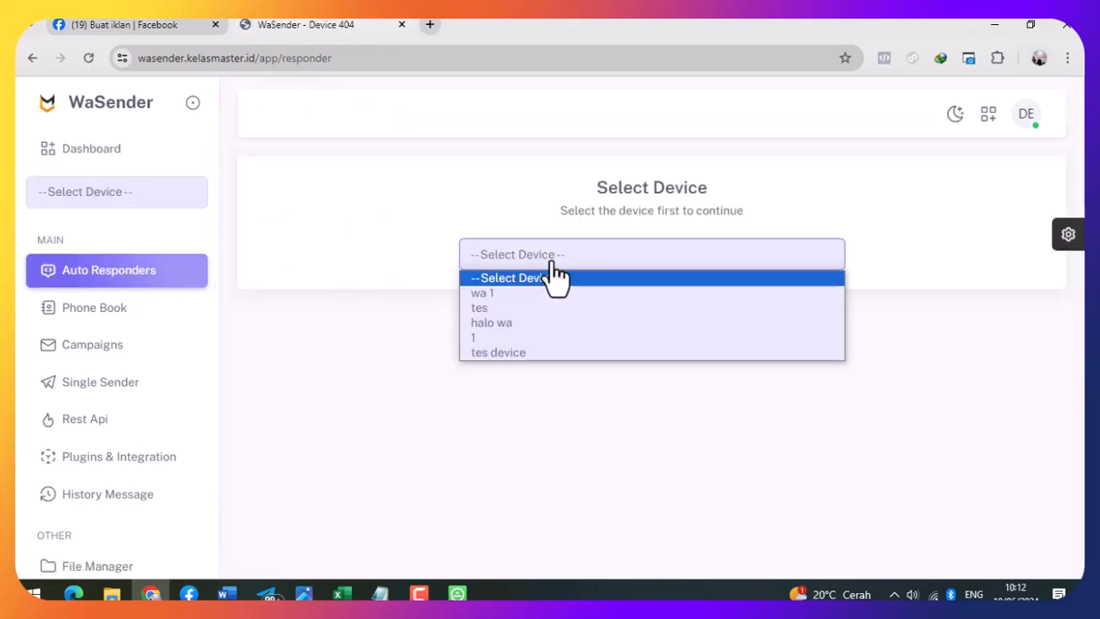
click(526, 293)
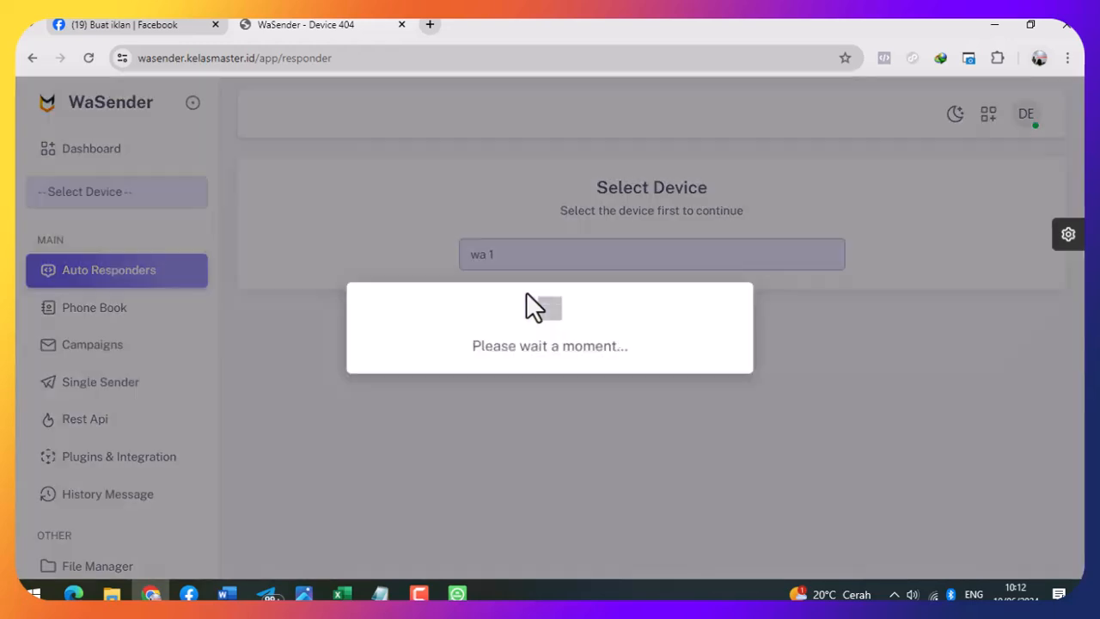
click(554, 403)
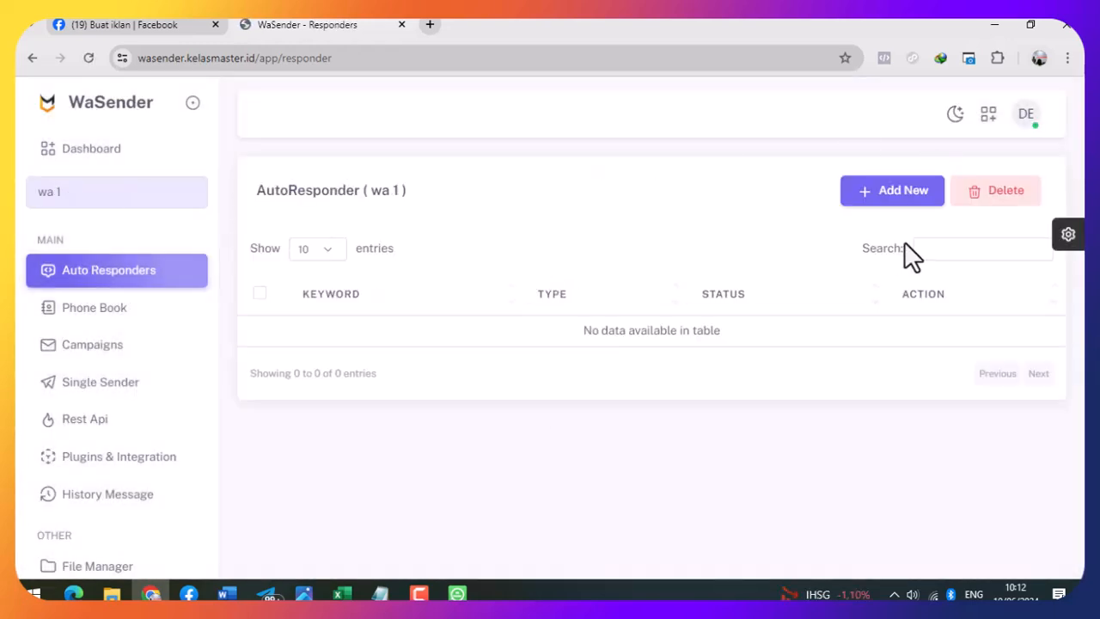
click(894, 196)
- Submit a Text Message responder replying 'silahkan kak, ini link ordernya' to keyword 'saya mau ebook'
click(410, 225)
text(saya mau ebook)
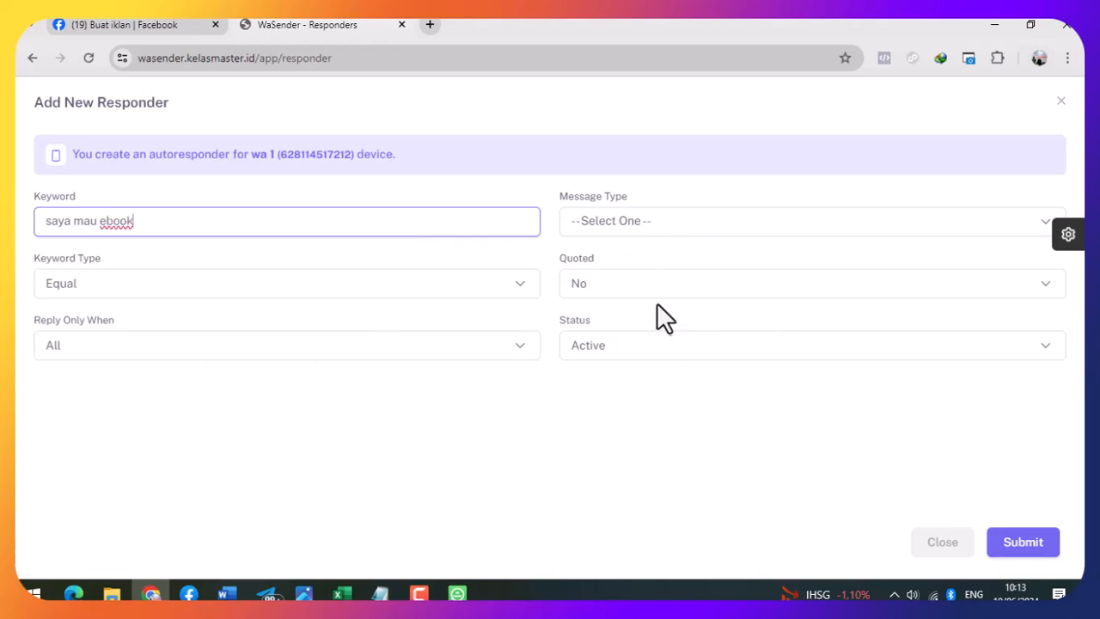
click(386, 365)
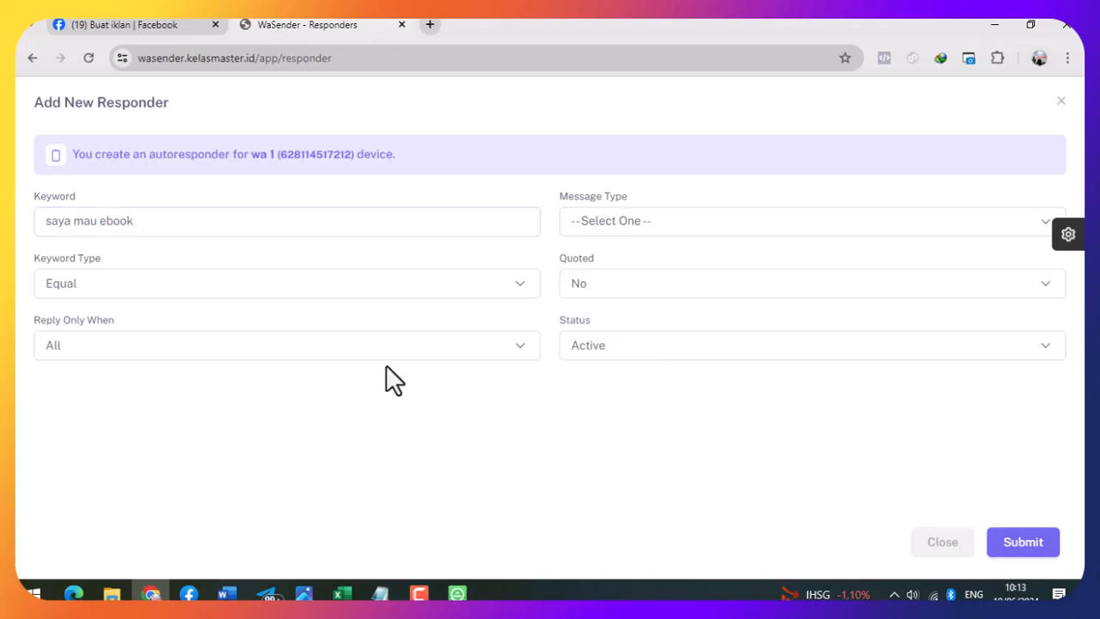
click(658, 220)
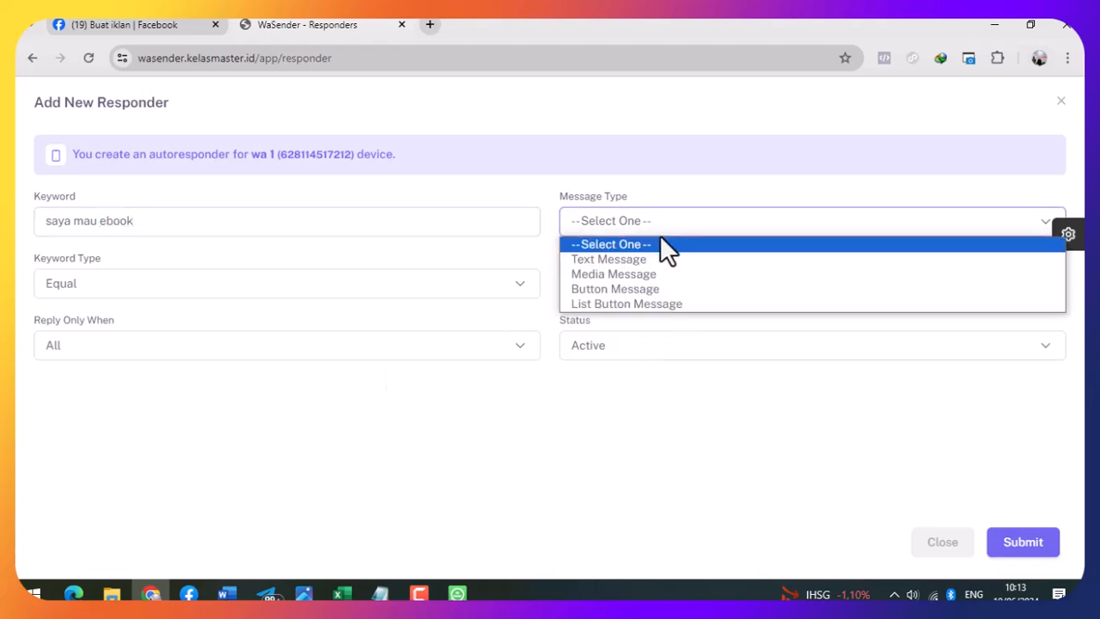
click(664, 258)
click(398, 428)
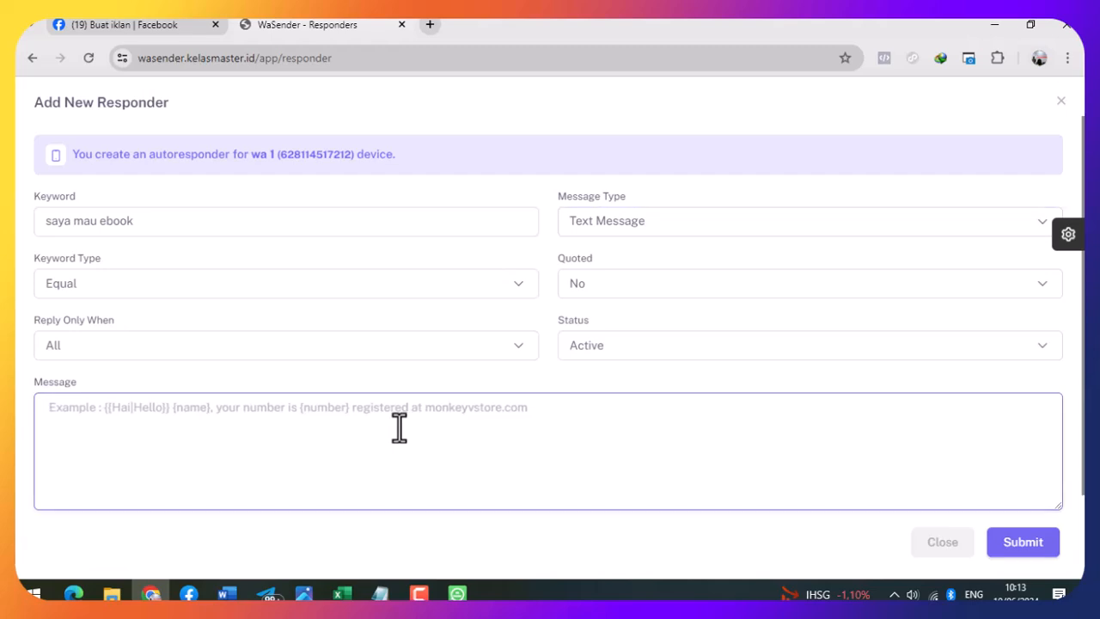
text(silahkan kak, ini link ordernya)
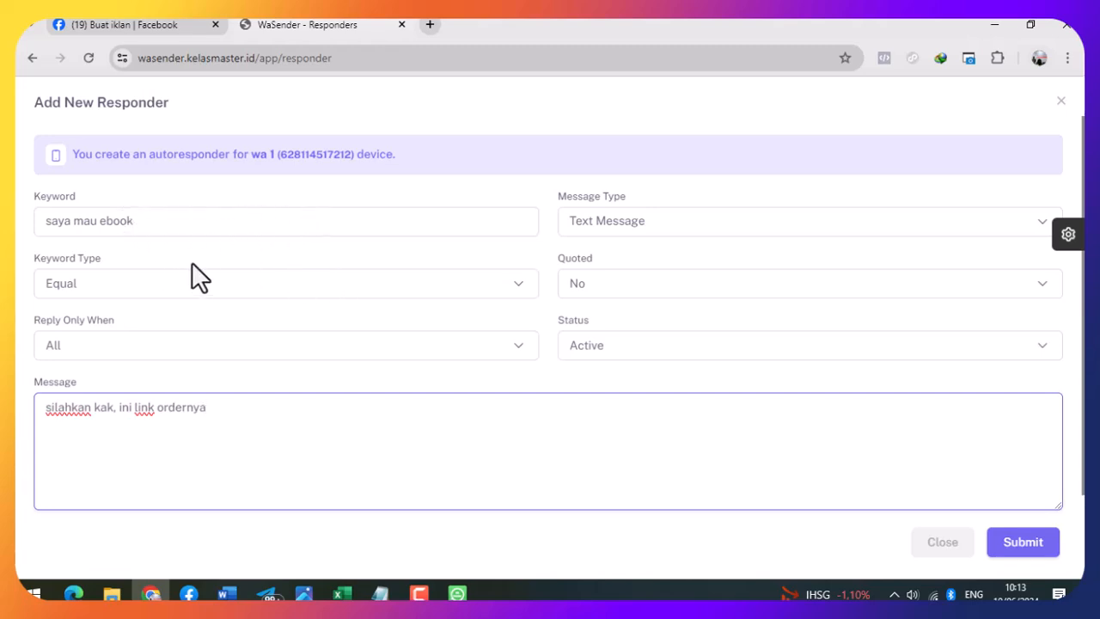
drag(179, 220, 19, 229)
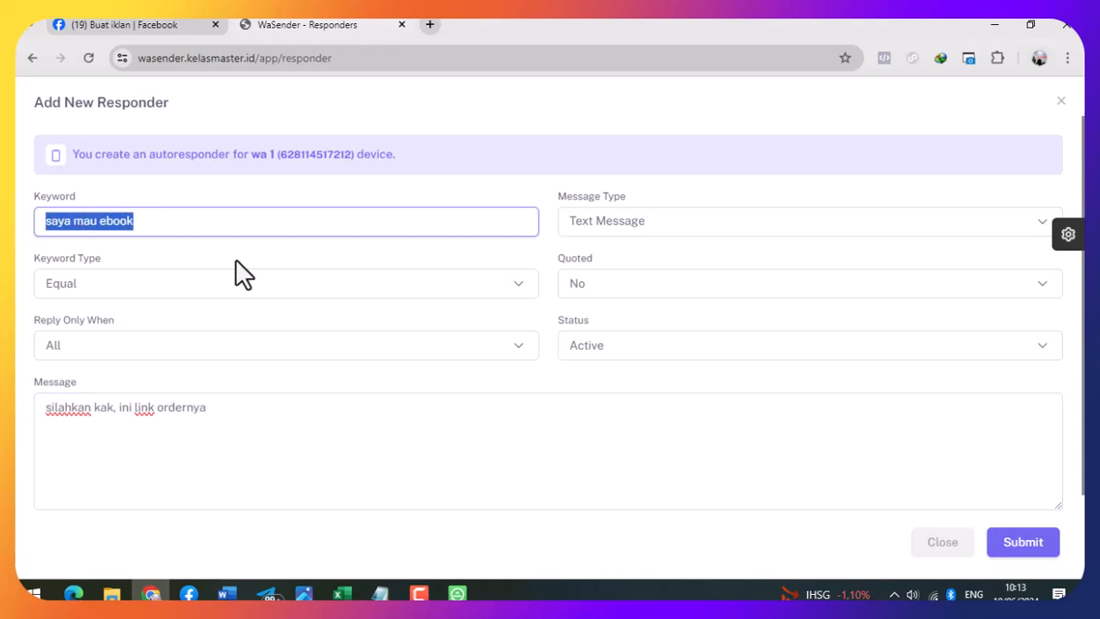
click(365, 438)
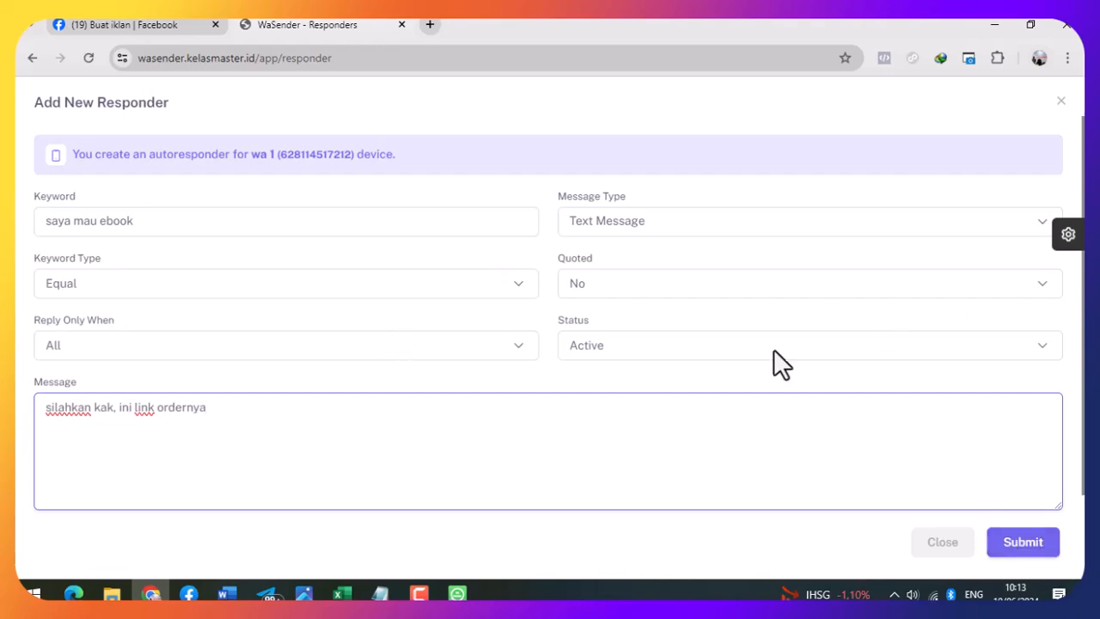
click(1023, 543)
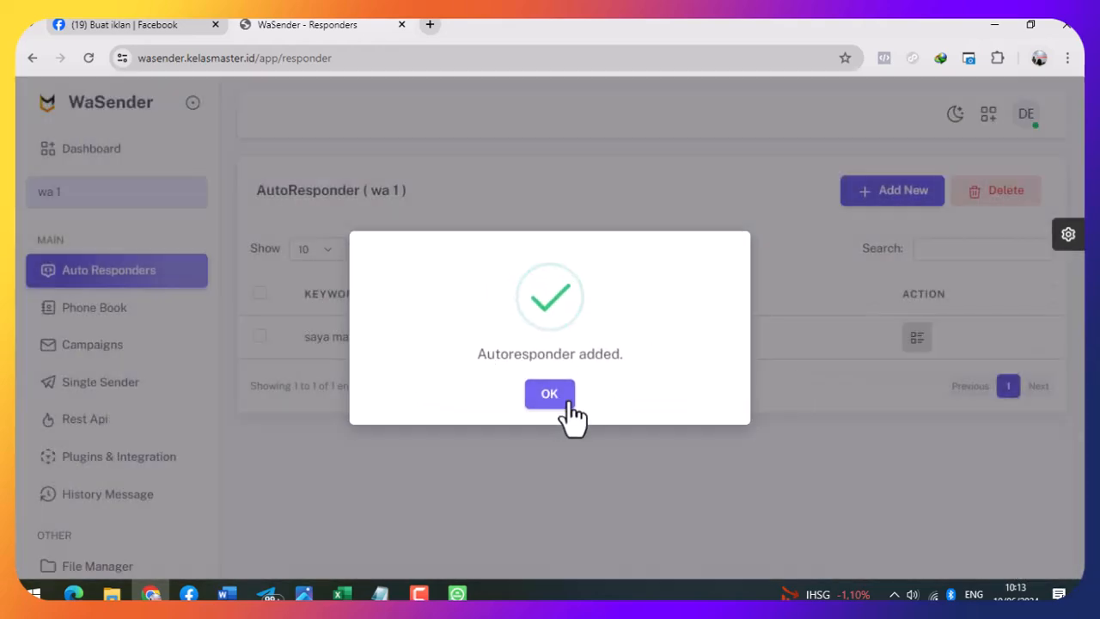
- Dismiss the confirmation, check 'saya mau ebook' is listed as Active, then go to Phone Book
click(557, 397)
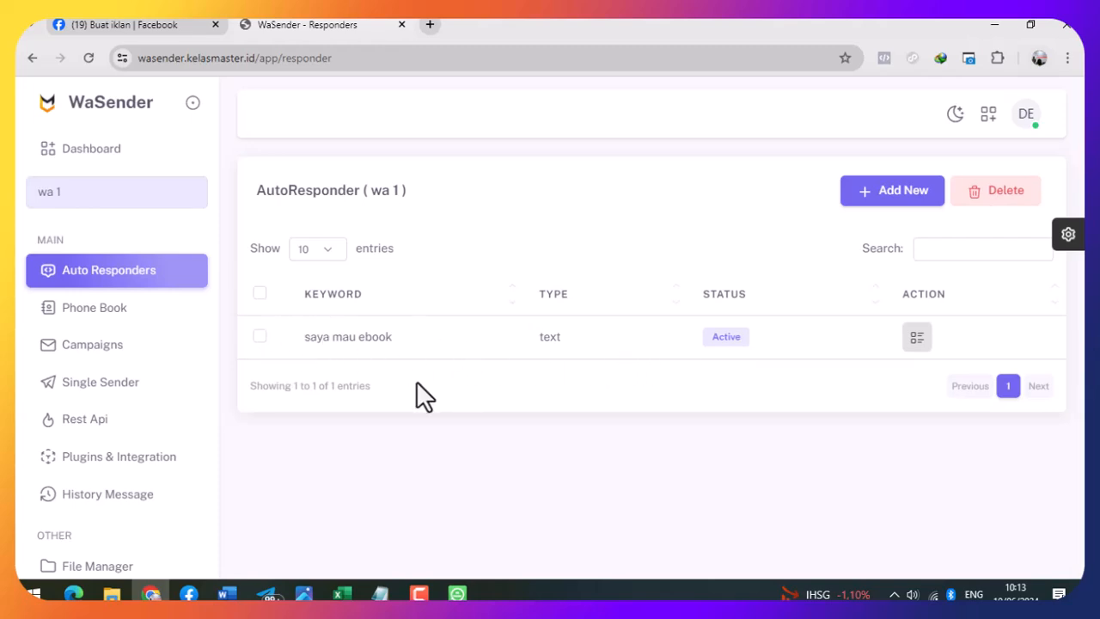
drag(302, 336, 461, 363)
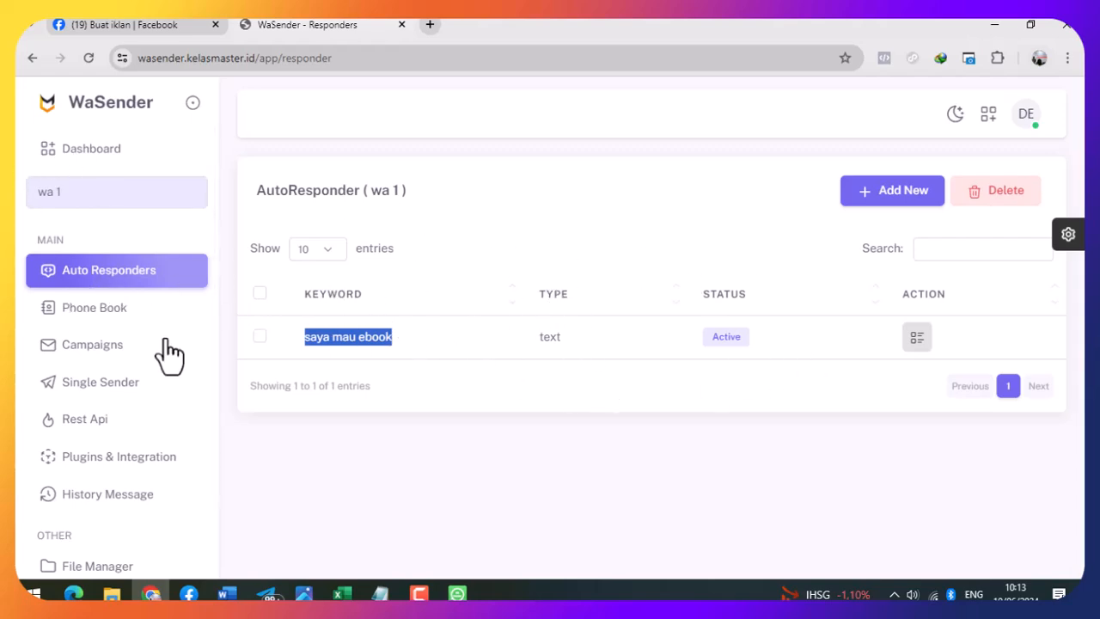
click(112, 318)
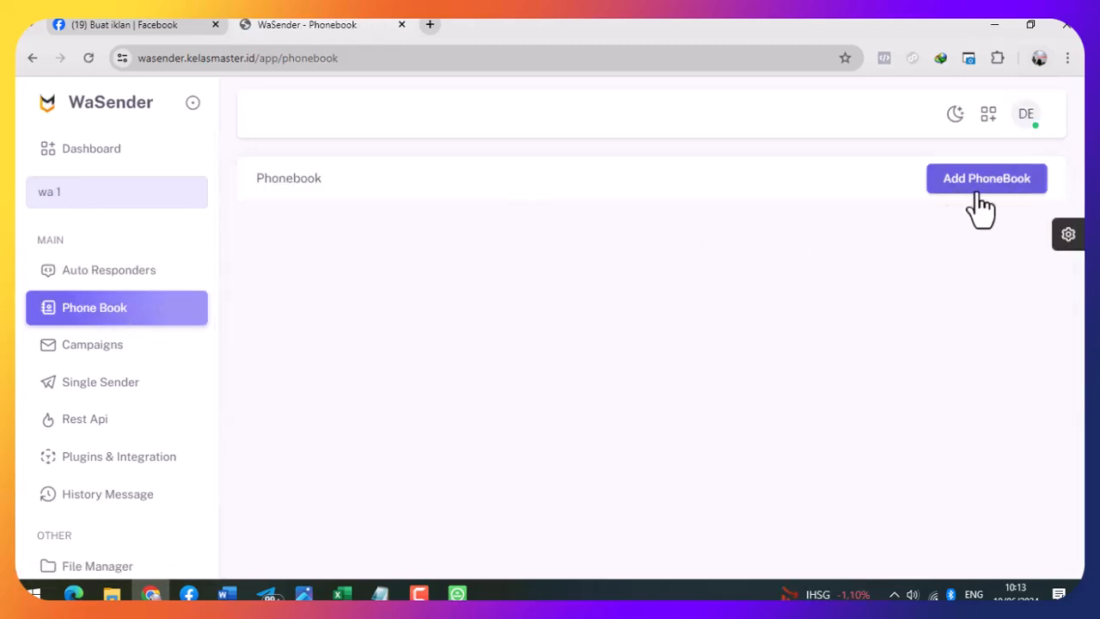
- Create a new phonebook labelled 'contoh kontak'
click(1004, 194)
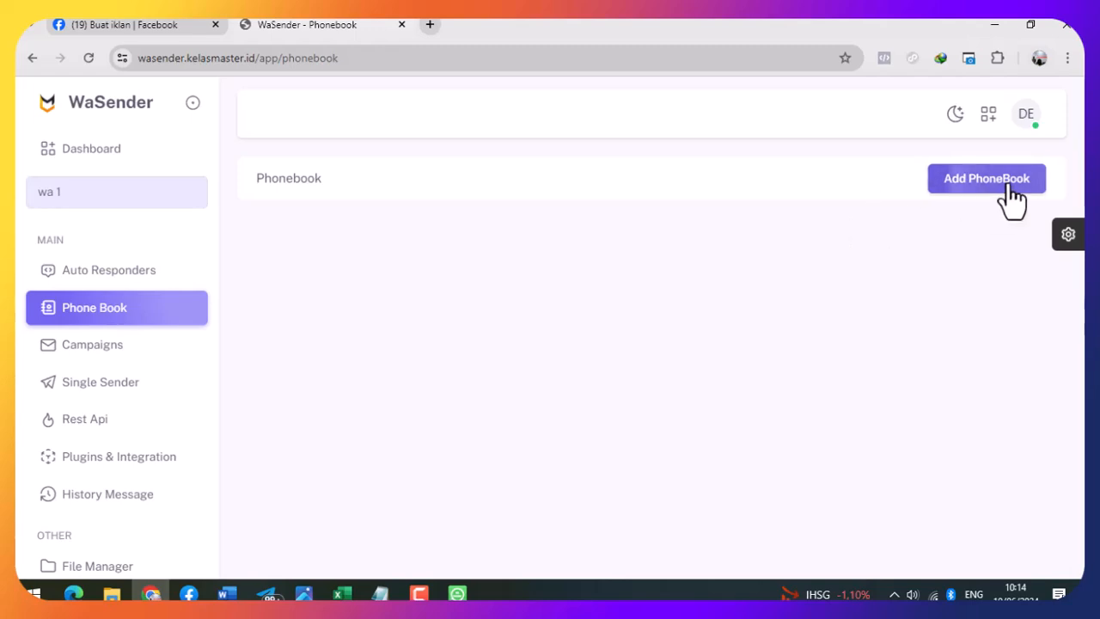
click(582, 326)
text(contoh kontak)
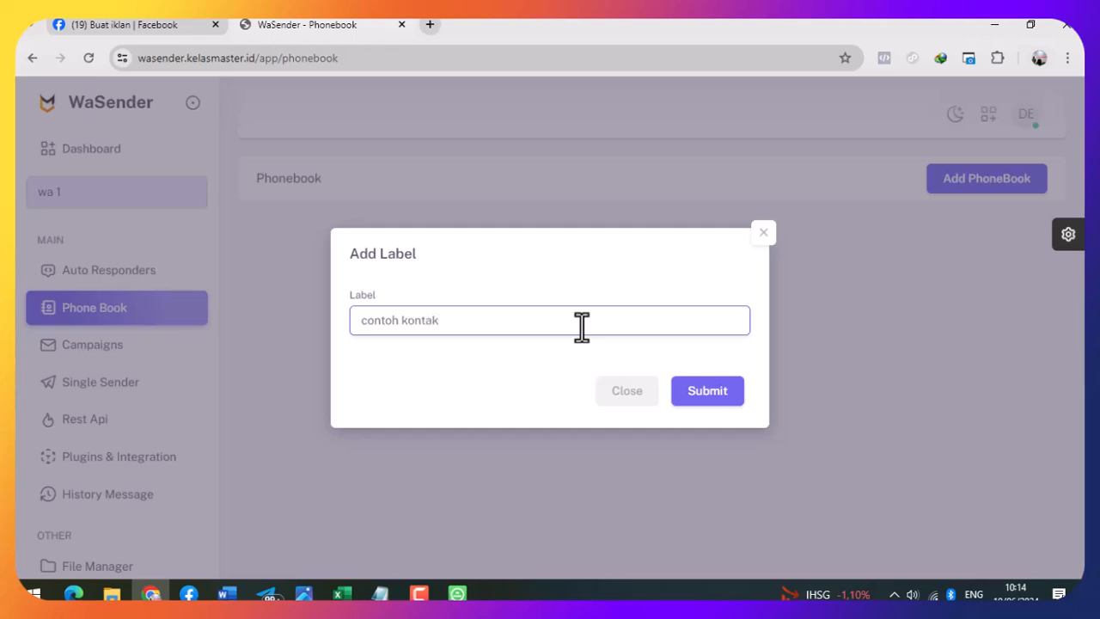
click(693, 401)
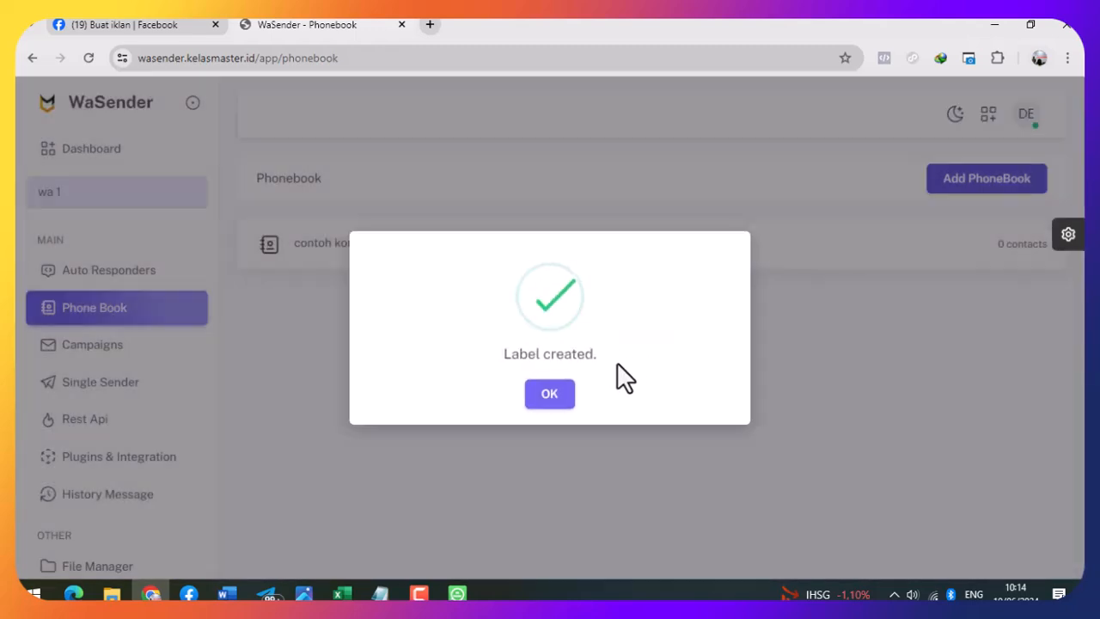
click(554, 397)
- Open the contoh kontak contacts, cancel a new-contact form, and show the import/export options
click(692, 256)
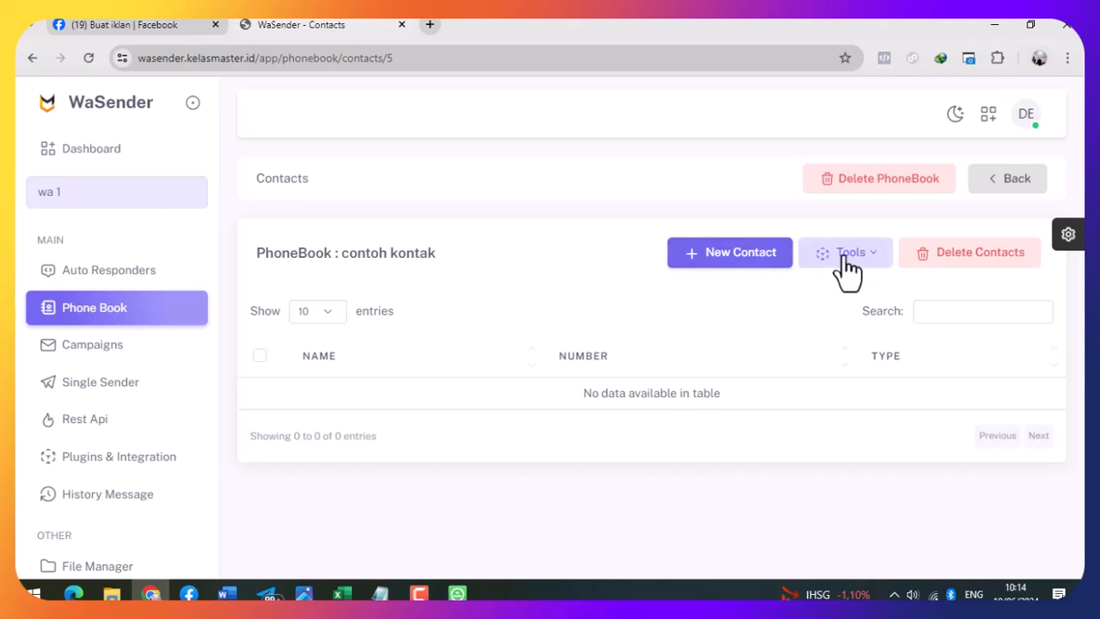
click(733, 261)
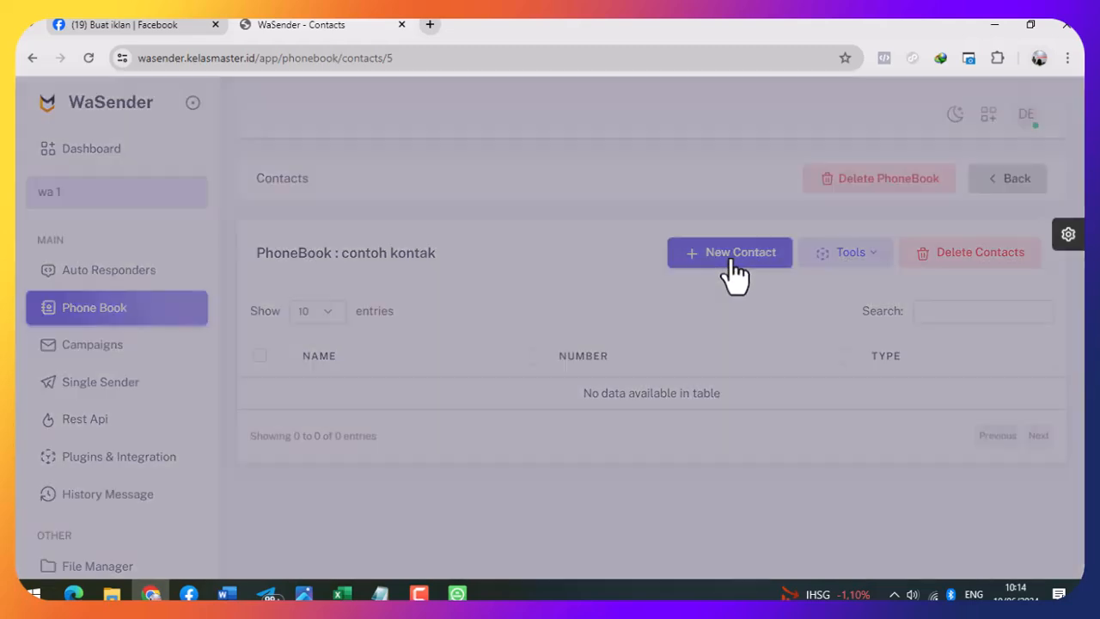
click(510, 273)
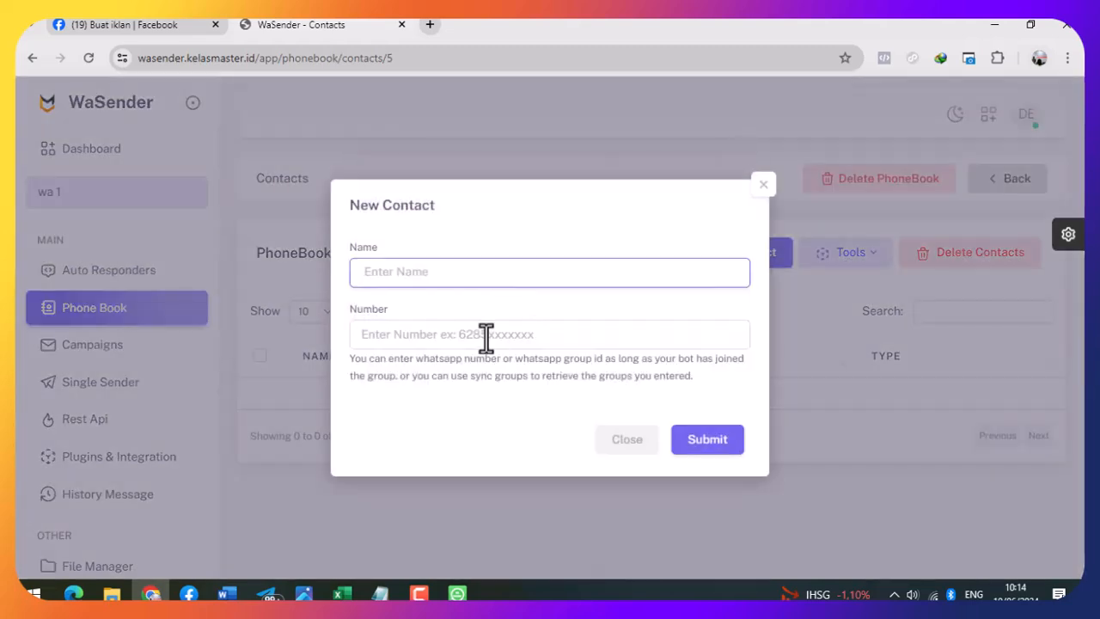
click(486, 337)
click(757, 188)
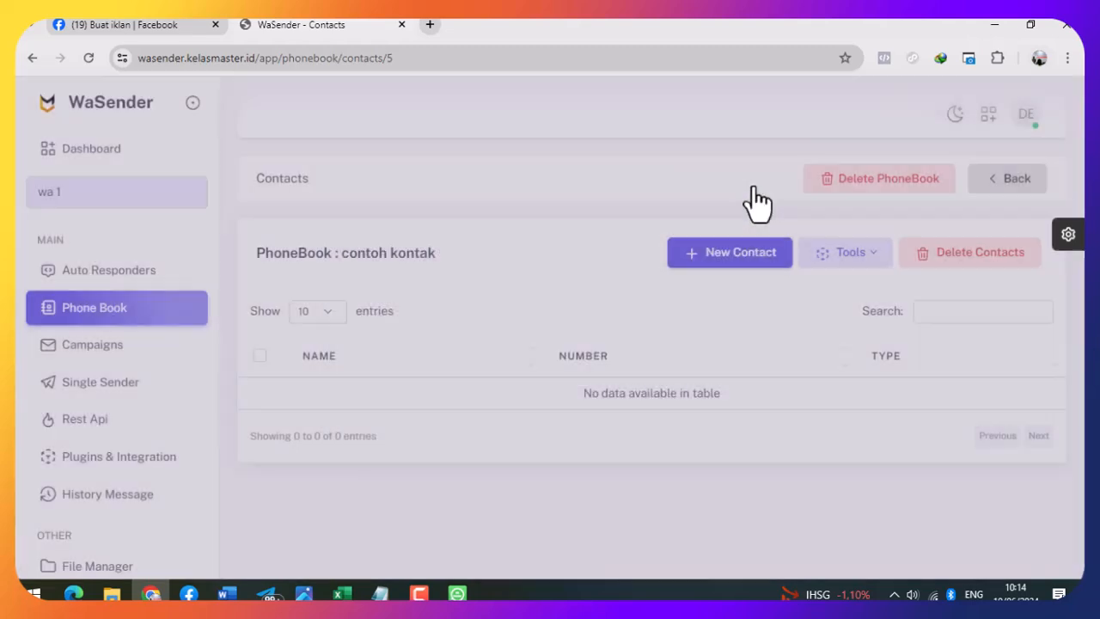
click(851, 258)
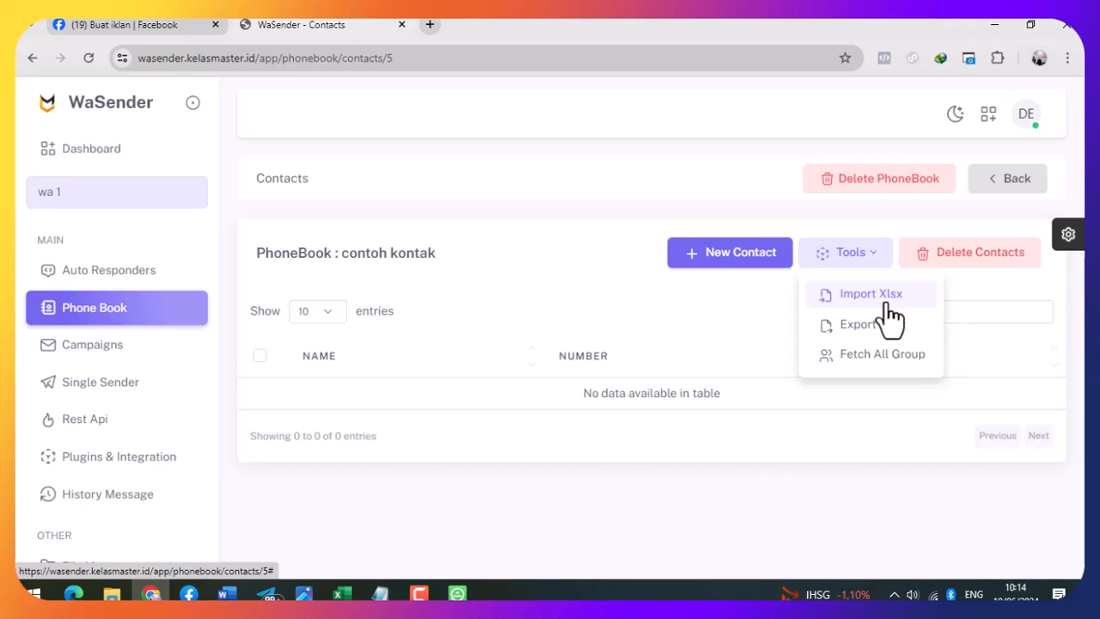
- Check the name and phone columns in the pembeli kelasmaster Excel sheet
click(341, 593)
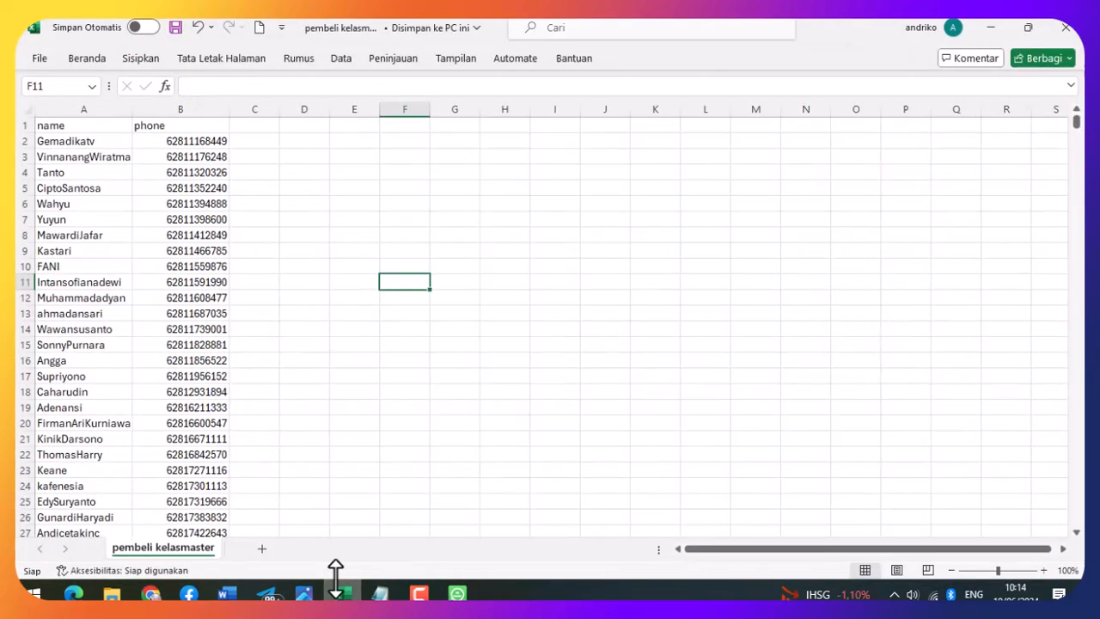
drag(73, 124, 92, 173)
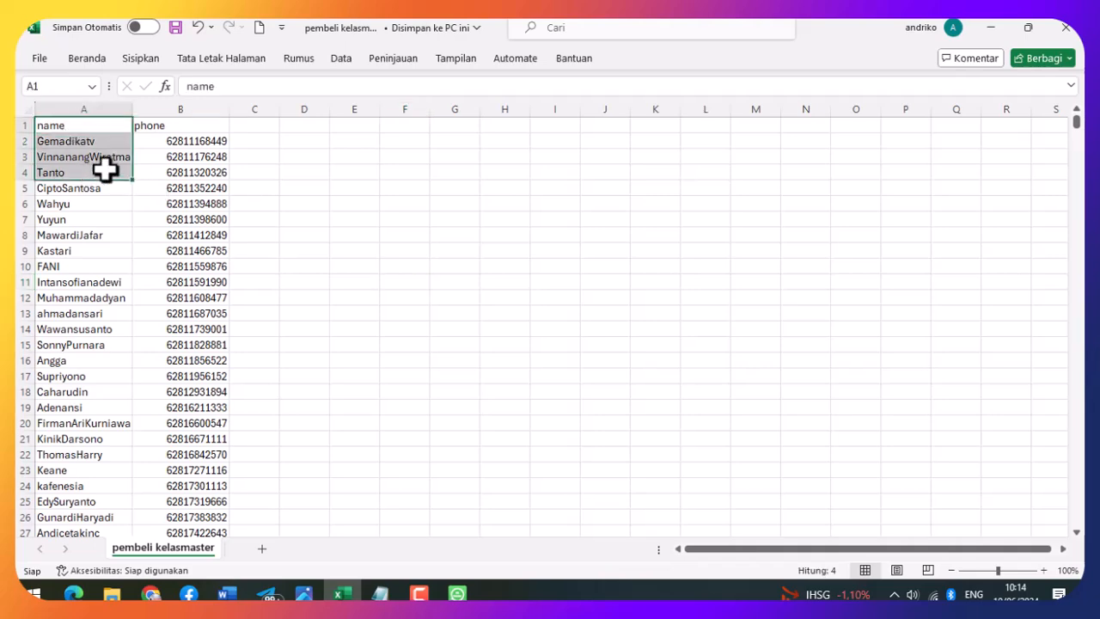
drag(166, 126, 189, 204)
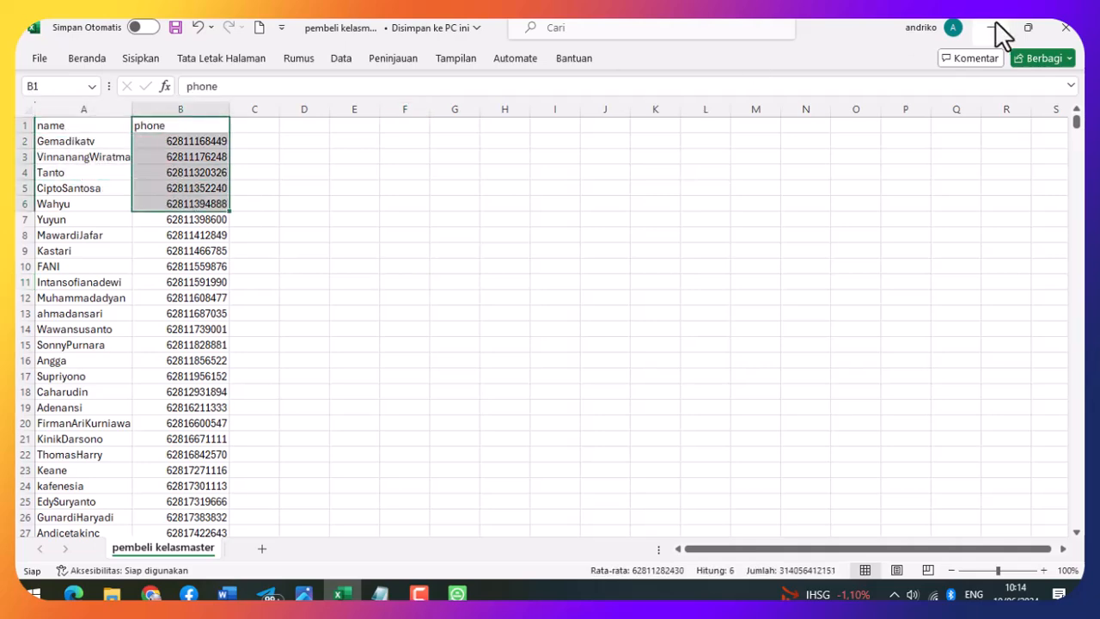
click(991, 28)
- Import the pembeli kelasmaster xlsx into contoh kontak and confirm its 1,186 entries
click(883, 294)
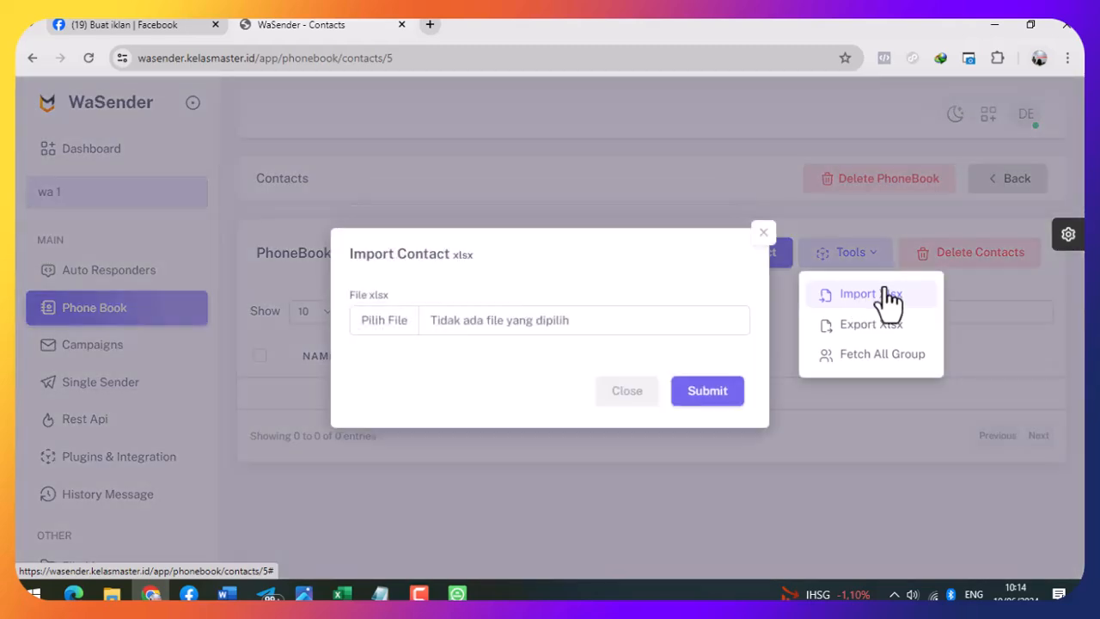
click(396, 344)
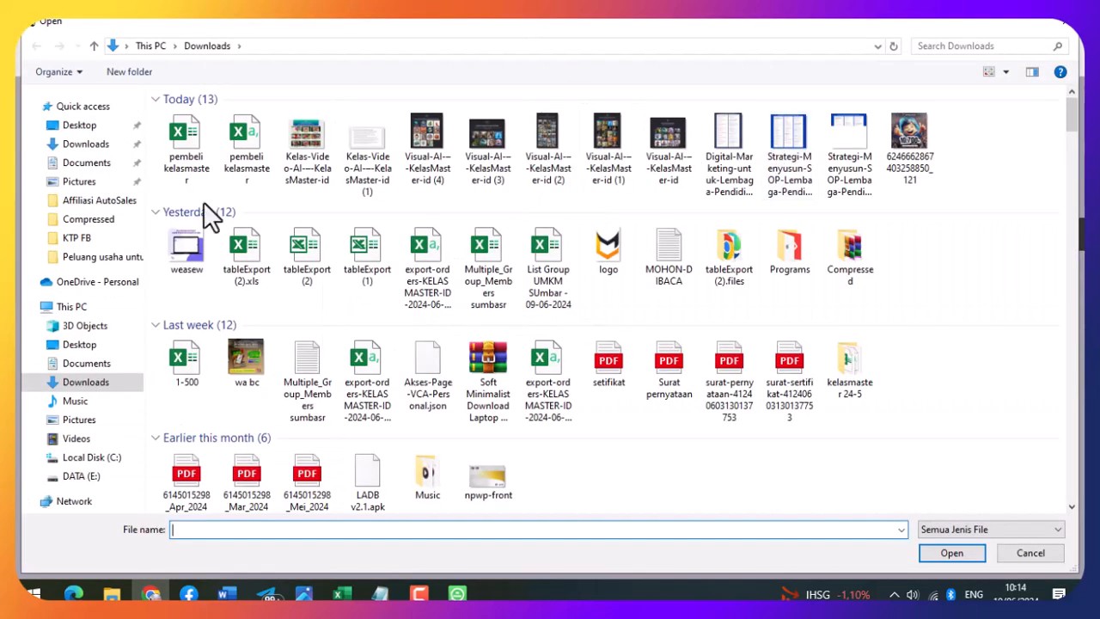
double_click(177, 150)
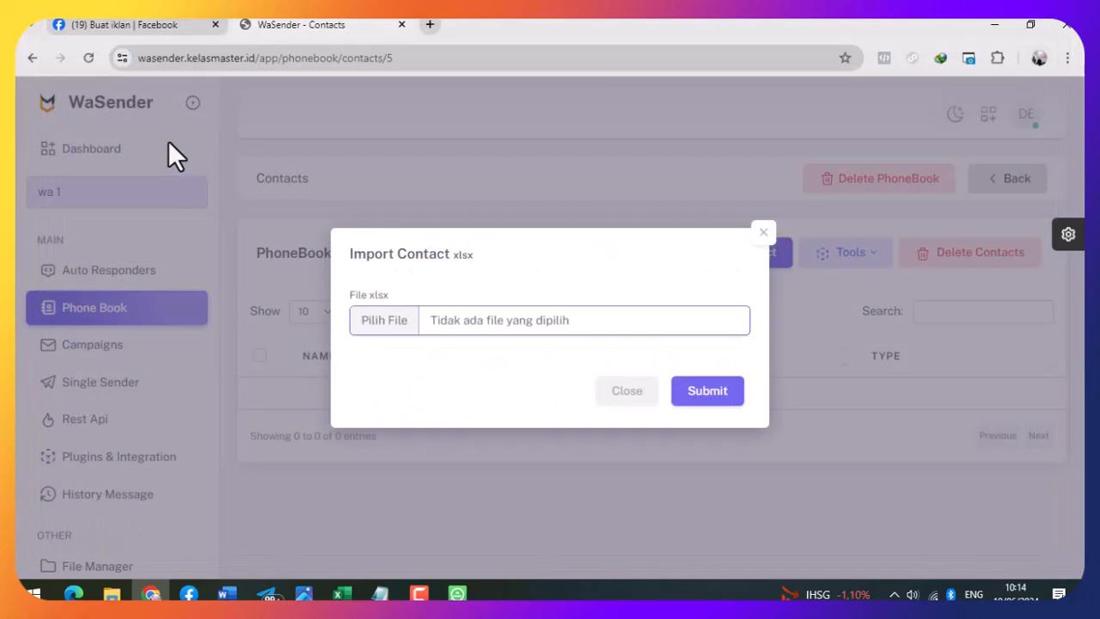
click(730, 394)
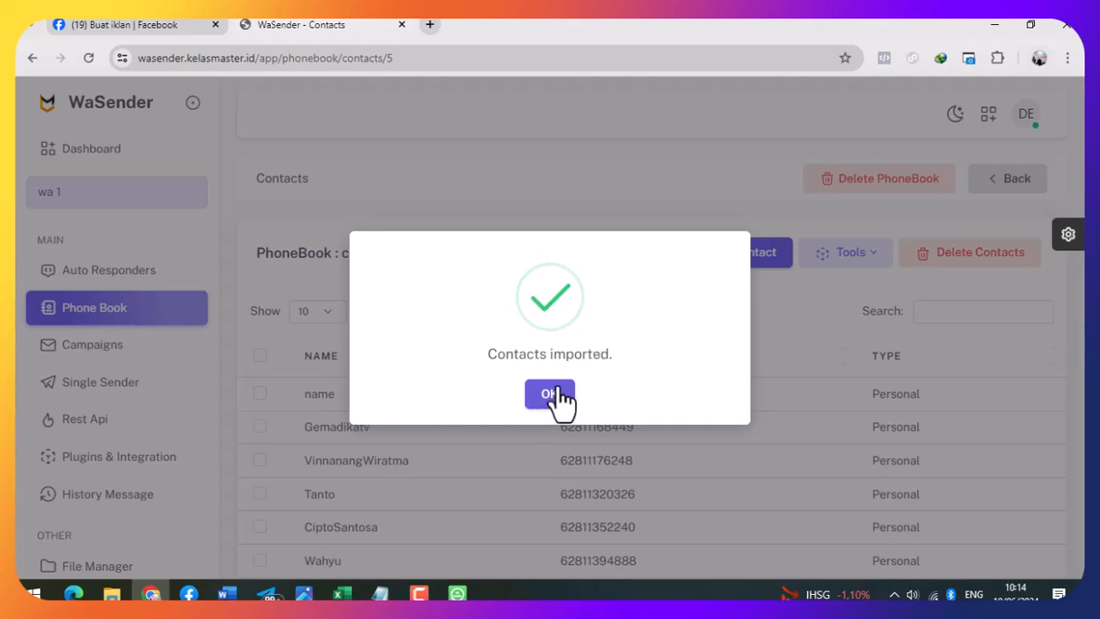
click(554, 395)
scroll(1053, 270, down, 3)
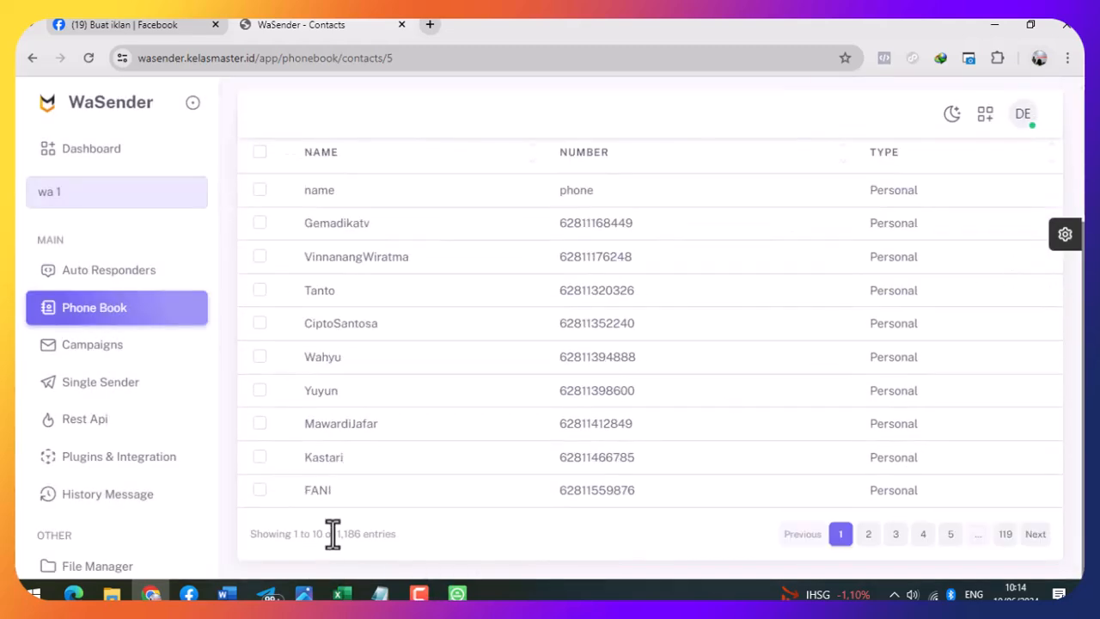
drag(337, 534, 410, 541)
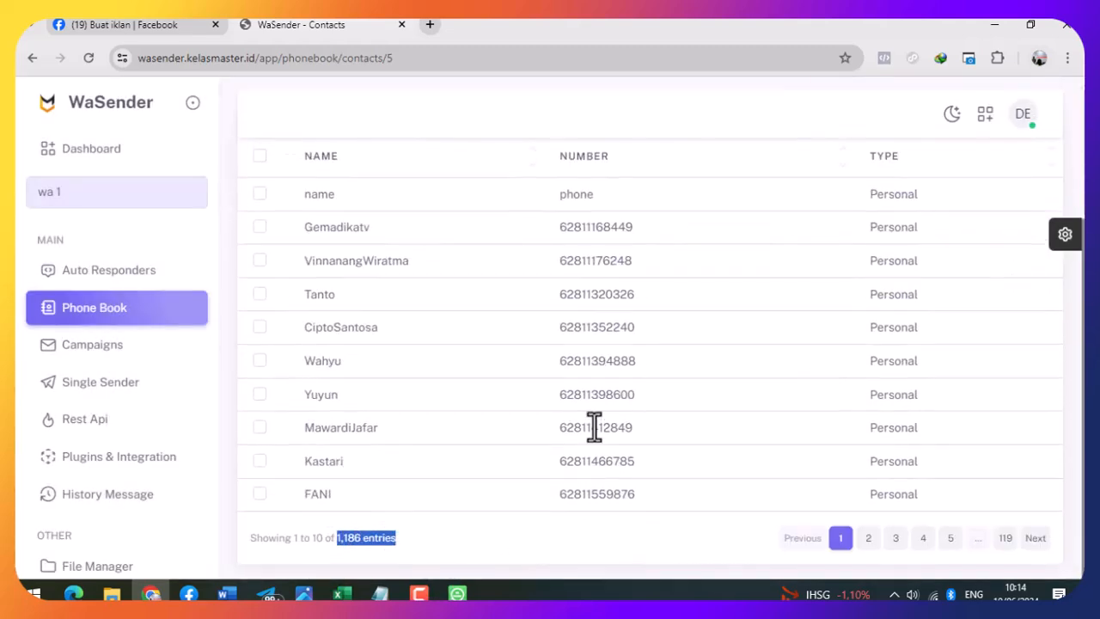
scroll(699, 369, up, 3)
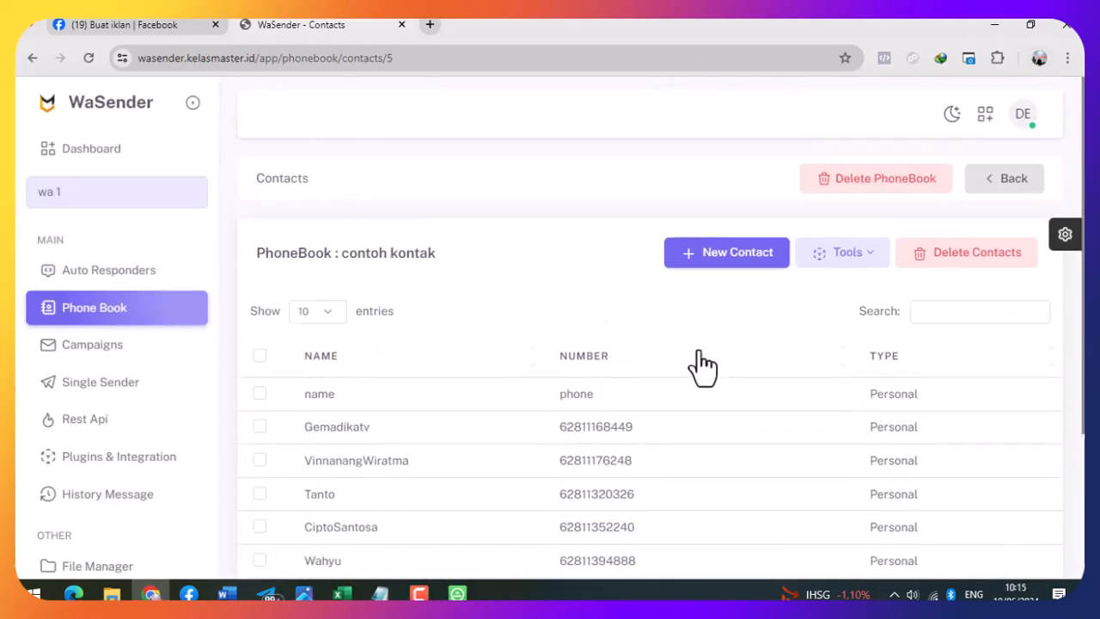
- Start campaign 'bc 1' targeting the contoh kontak phonebook (1186 contacts) and continue to Step 2
click(109, 325)
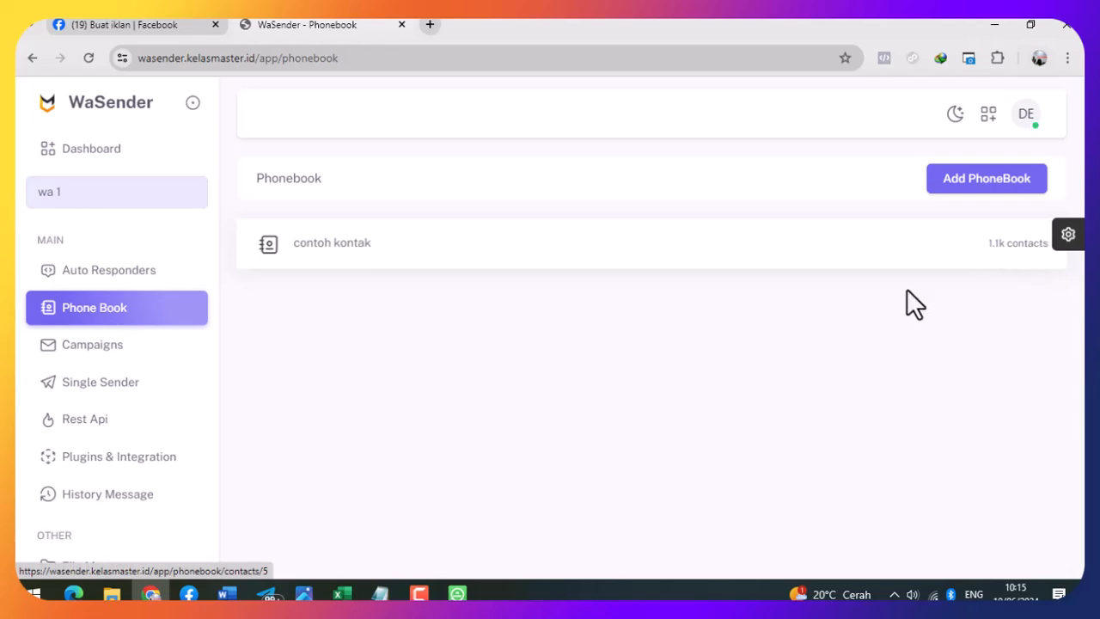
click(88, 347)
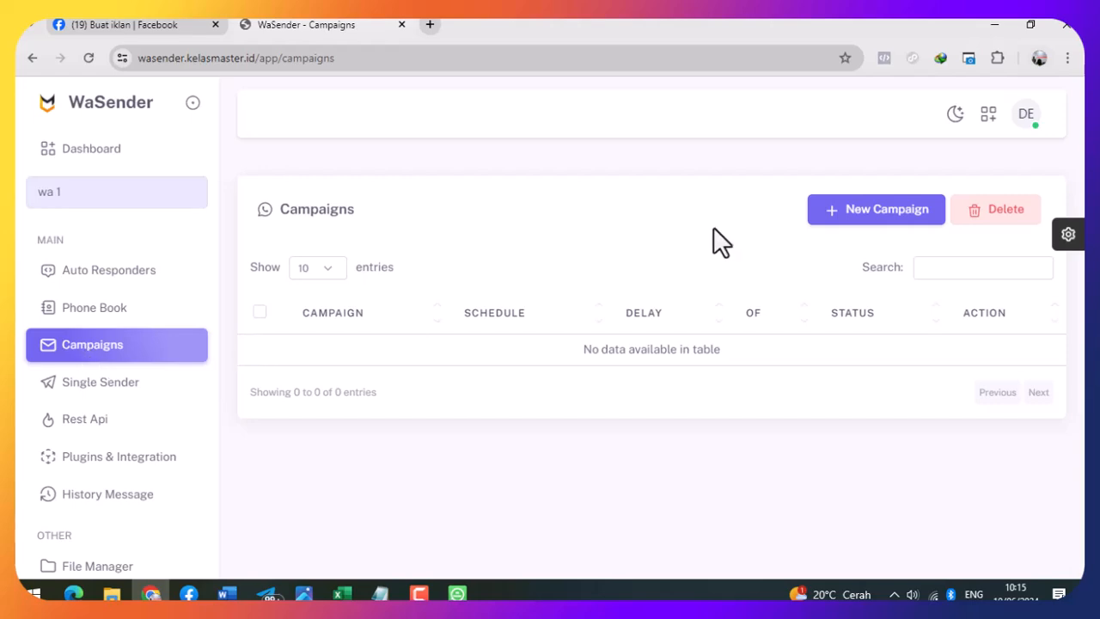
click(888, 222)
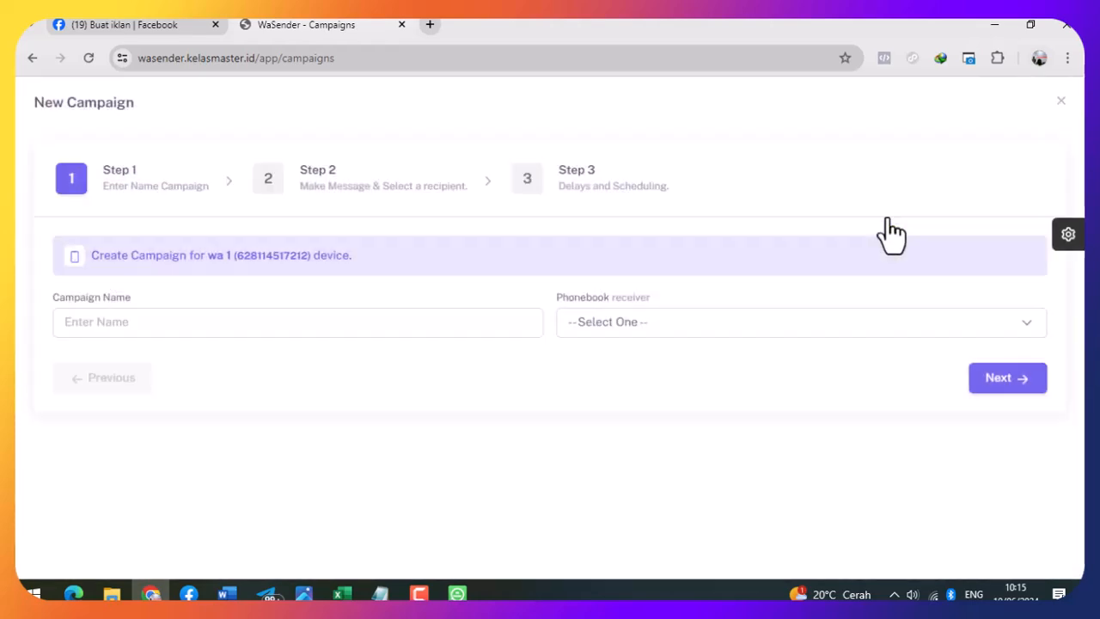
click(180, 324)
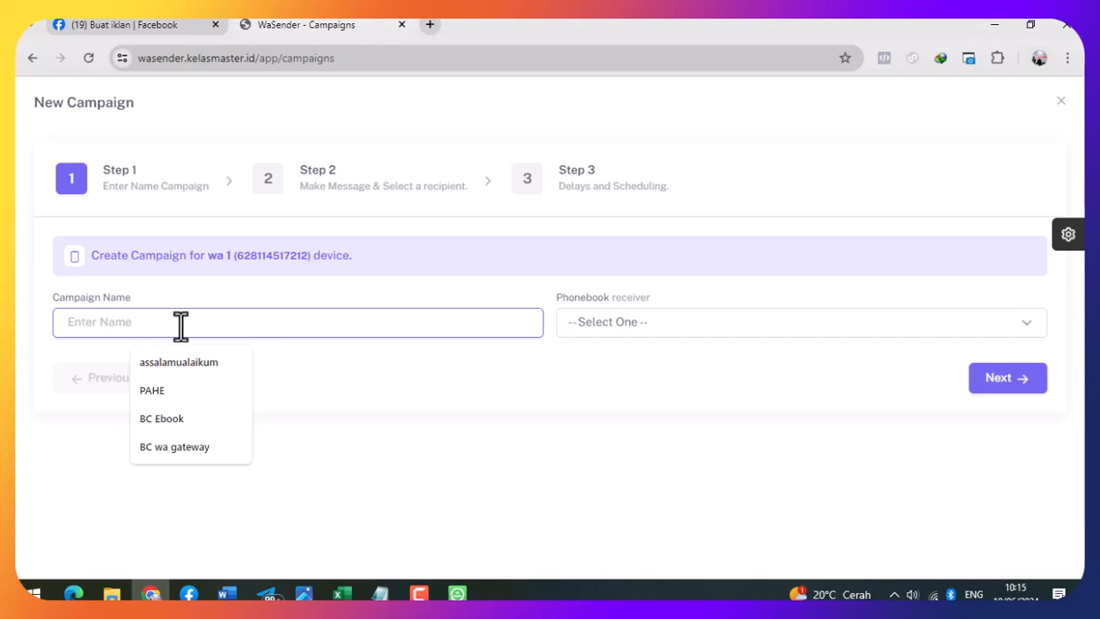
text(c)
key(BackSpace)
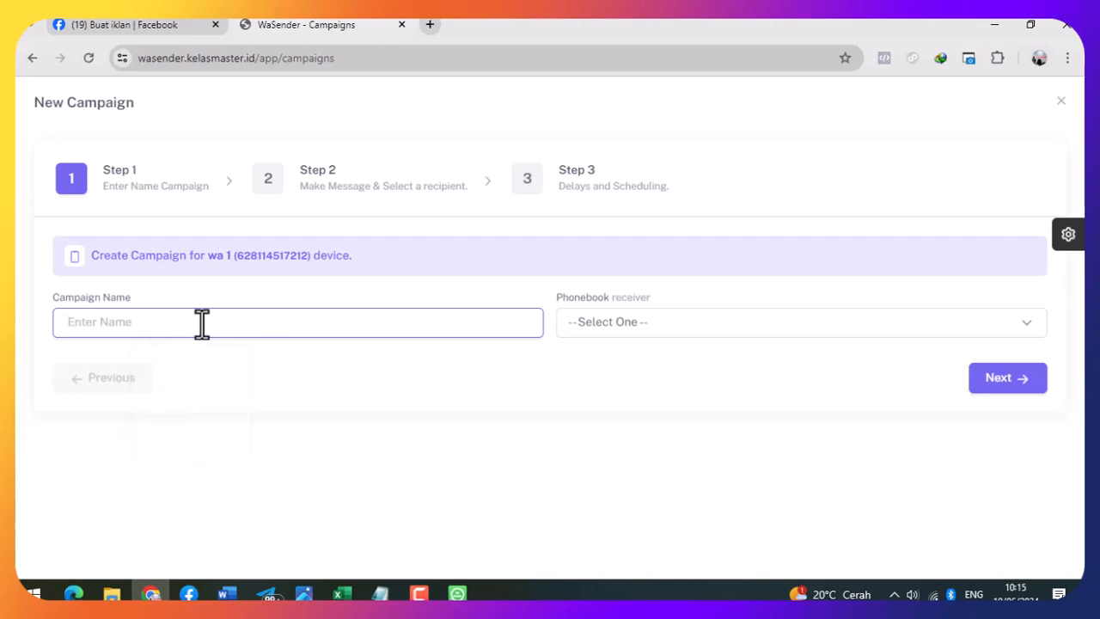
text(bc 1)
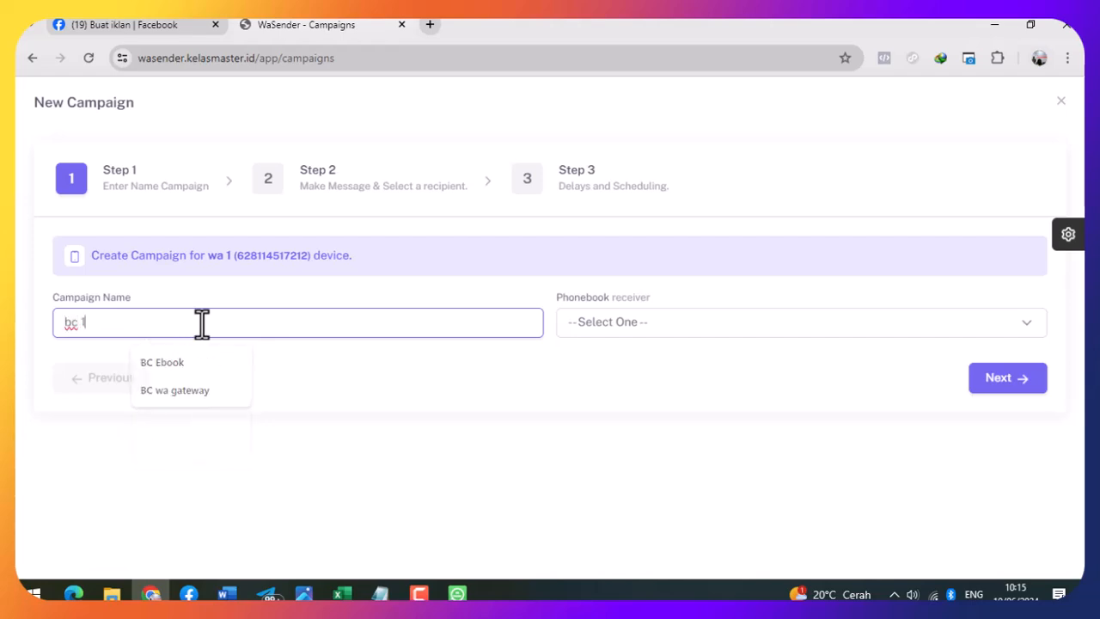
click(671, 321)
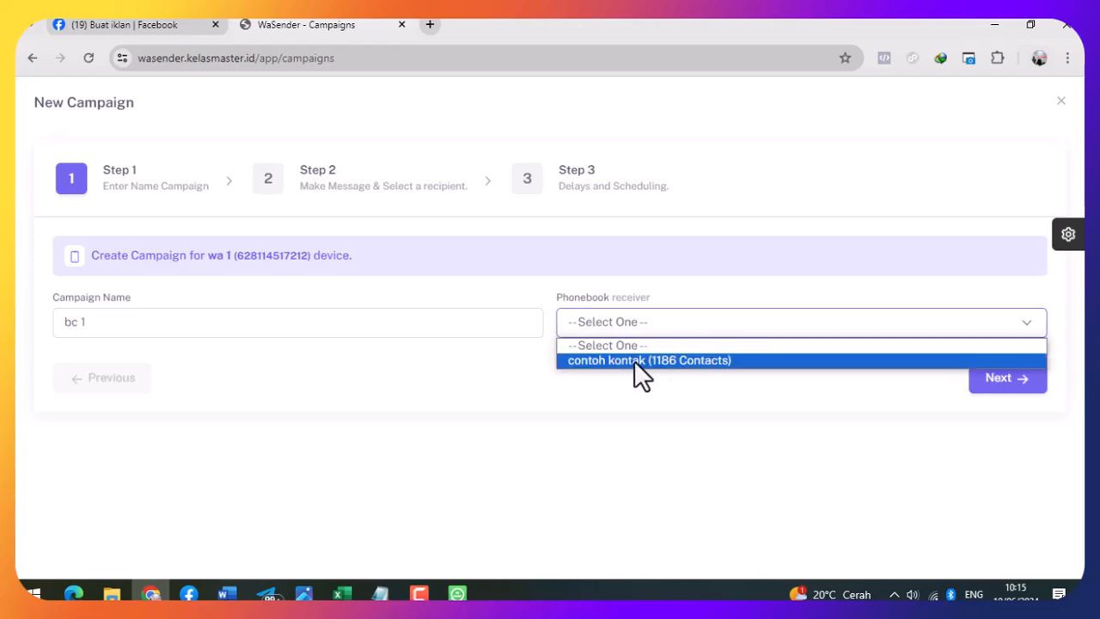
click(660, 360)
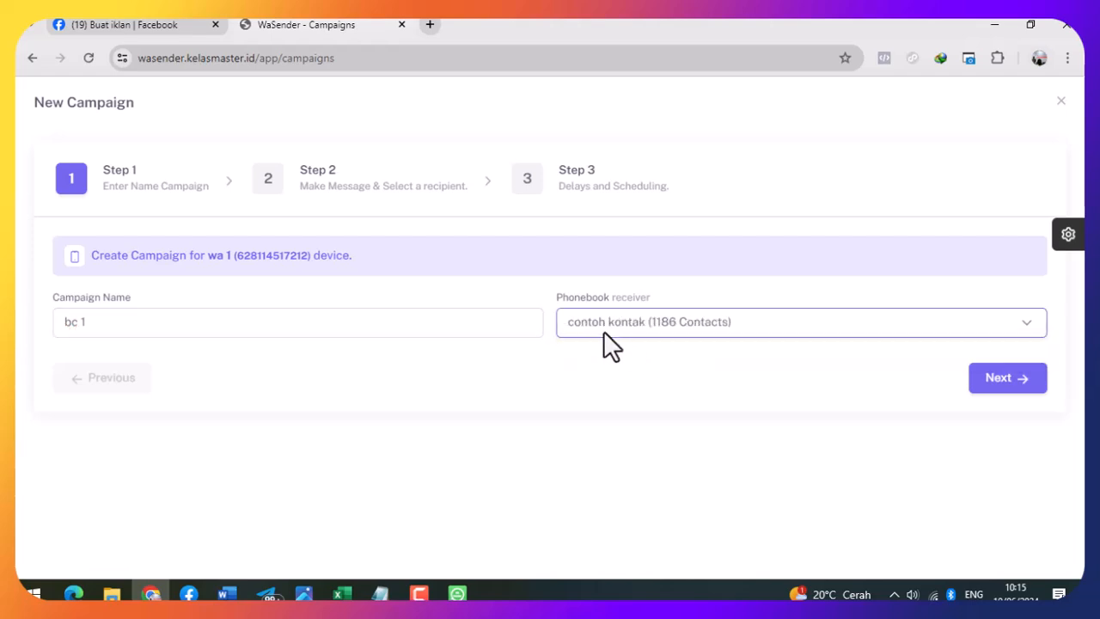
click(1031, 383)
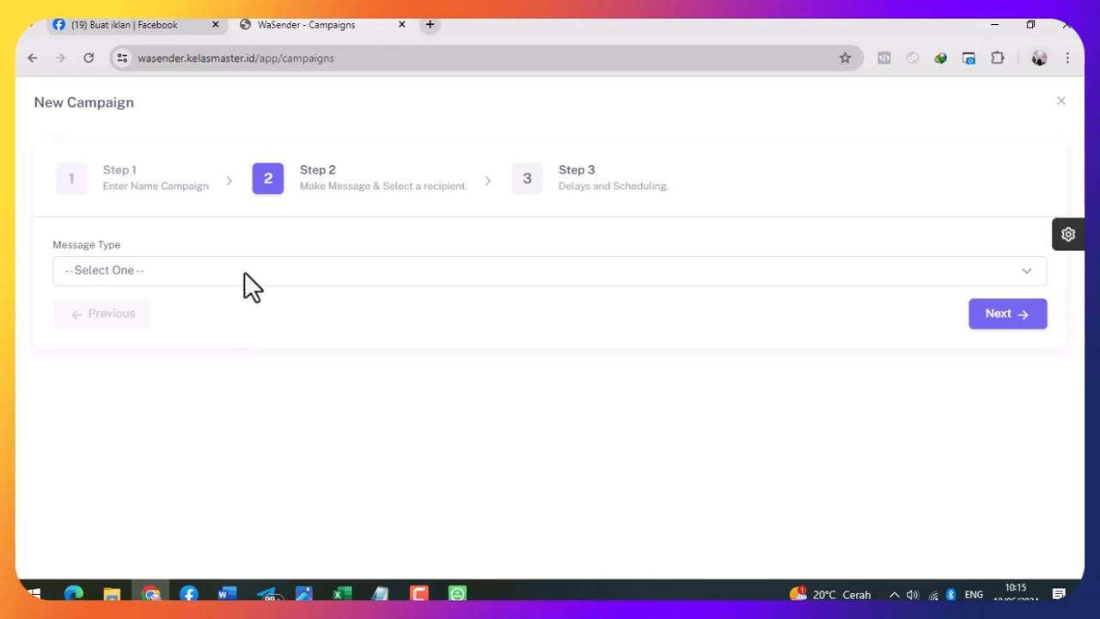
- Set the message type to Media Message with uploaded wa-bc.png attached as an Image
click(244, 271)
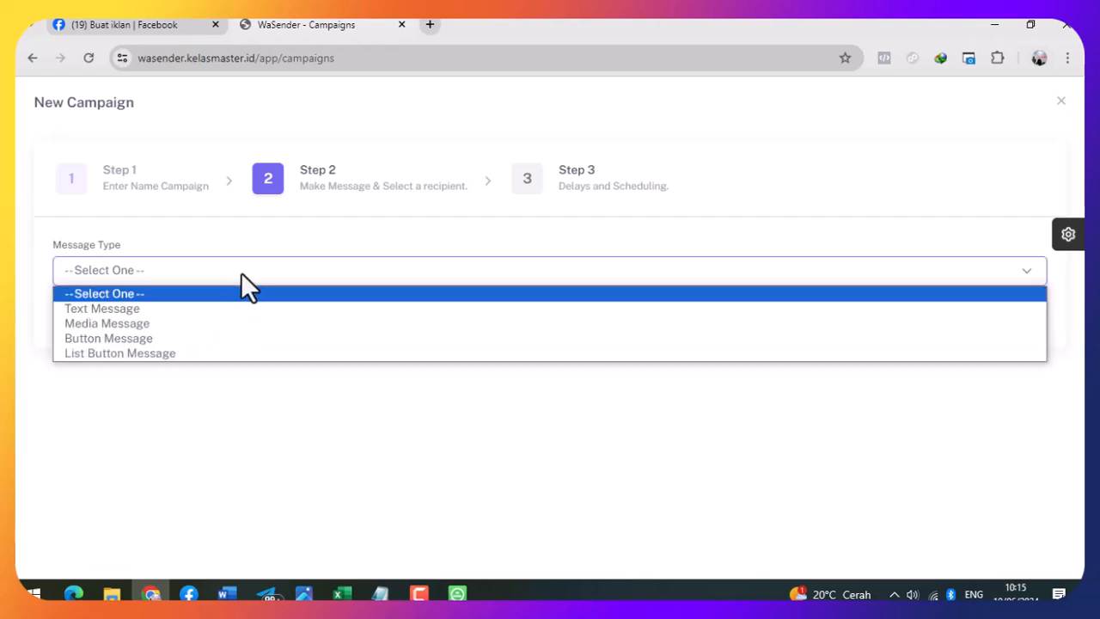
click(259, 324)
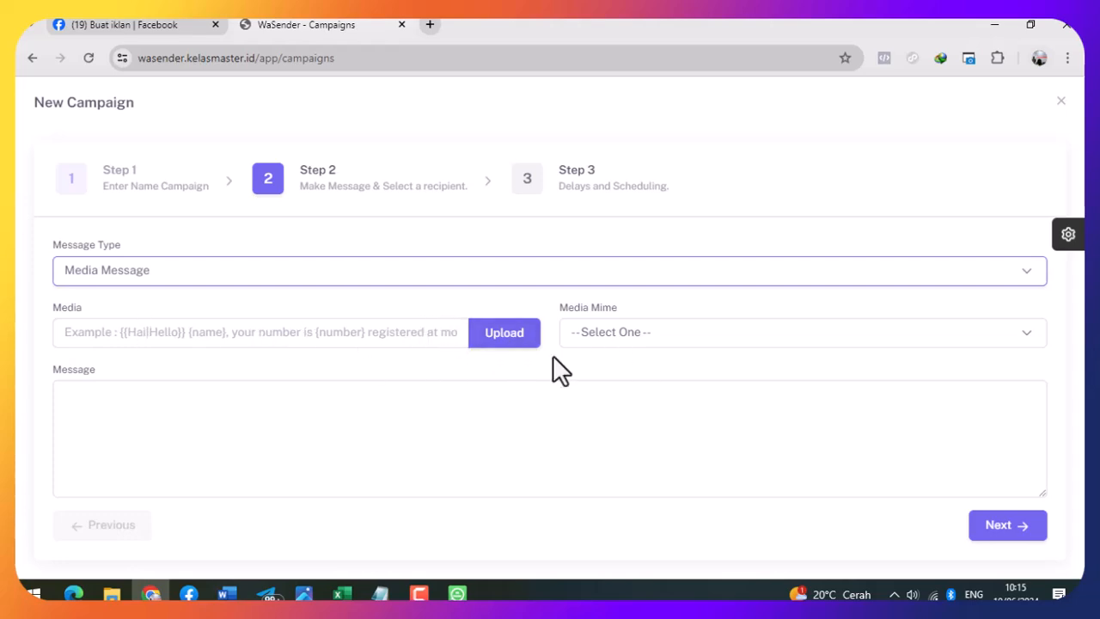
click(503, 339)
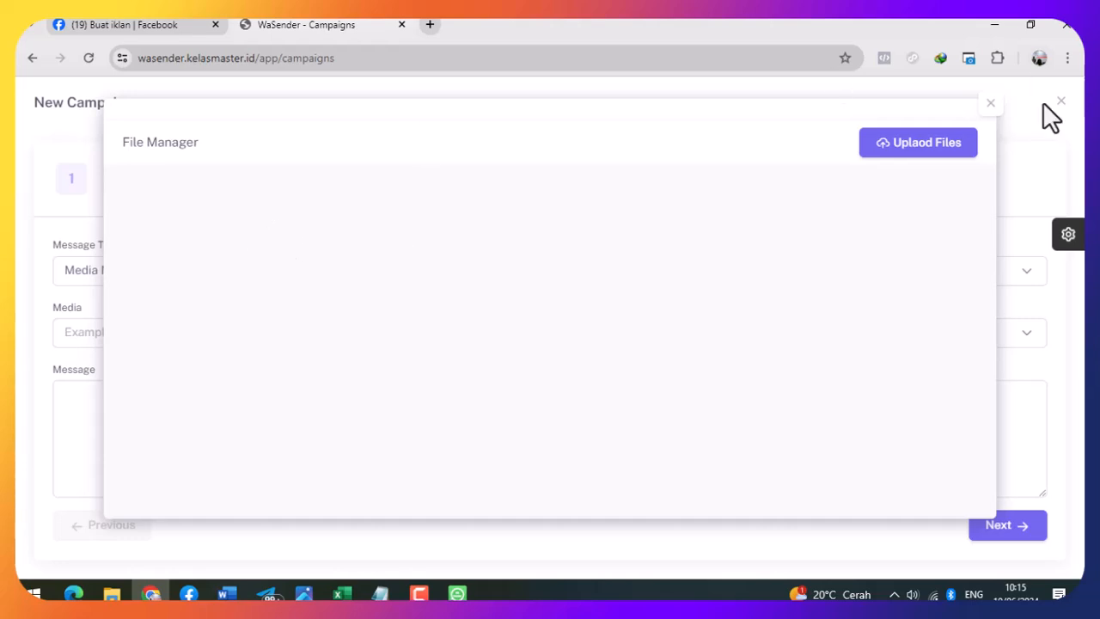
click(950, 146)
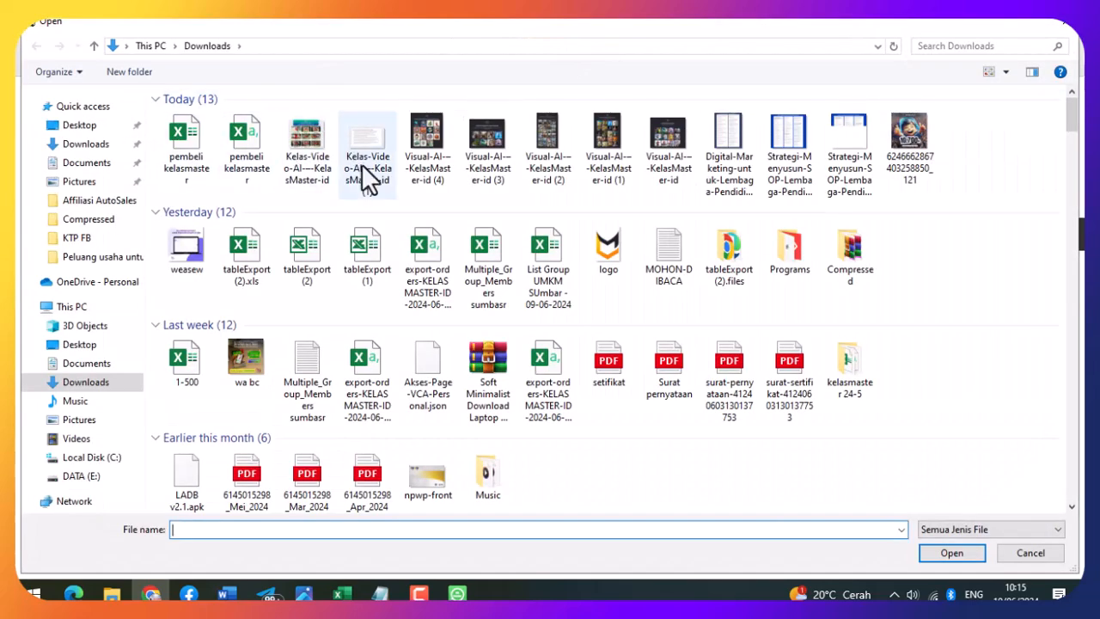
click(247, 357)
double_click(248, 356)
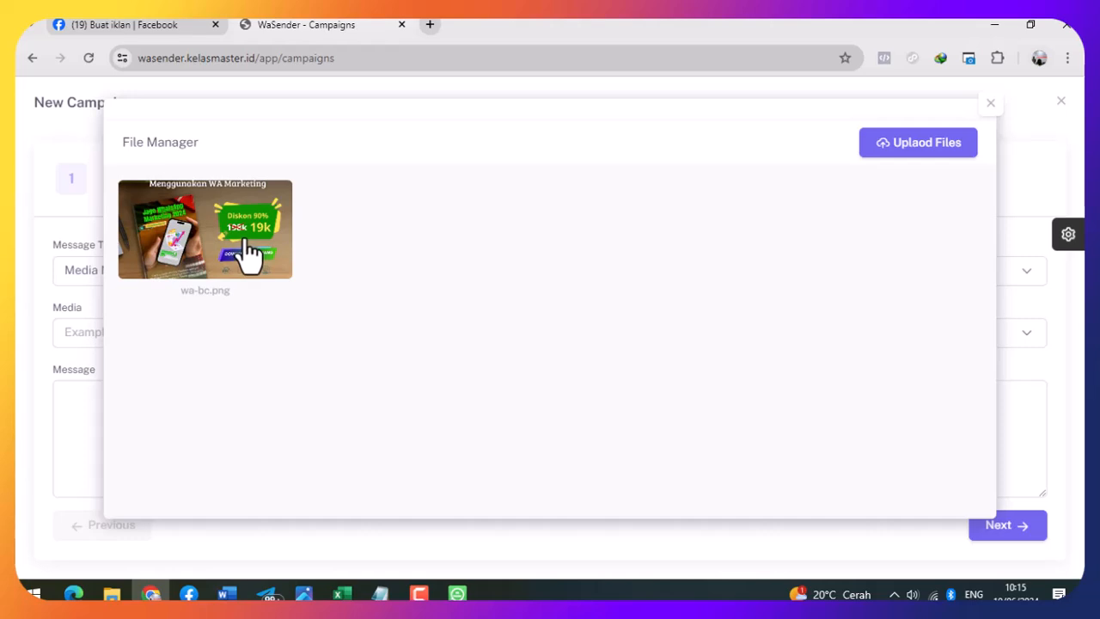
click(247, 254)
click(728, 341)
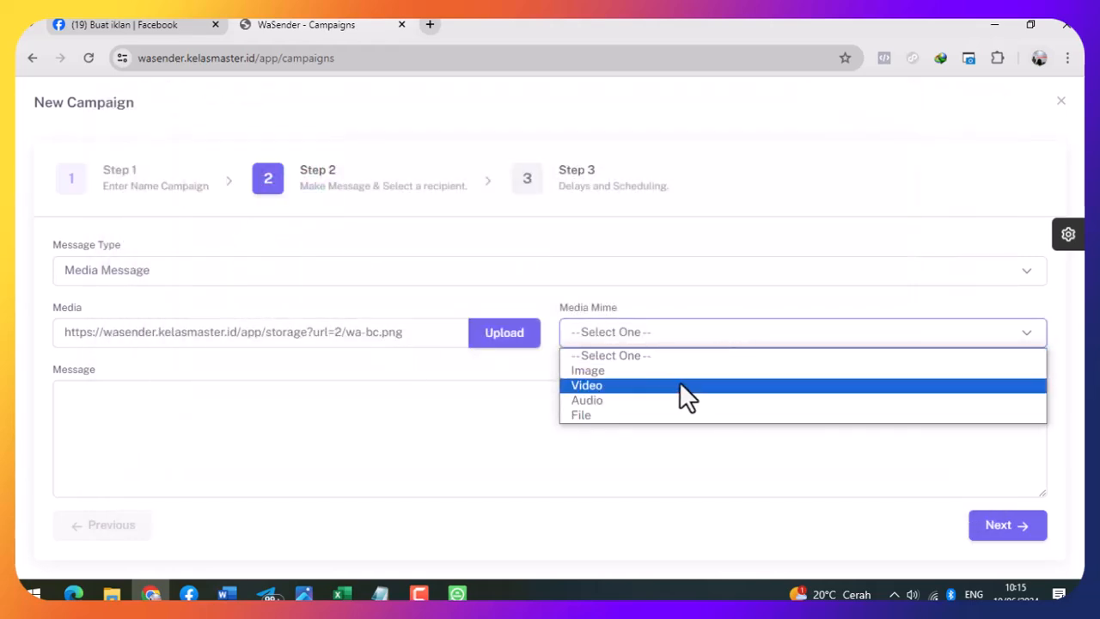
click(678, 371)
click(365, 430)
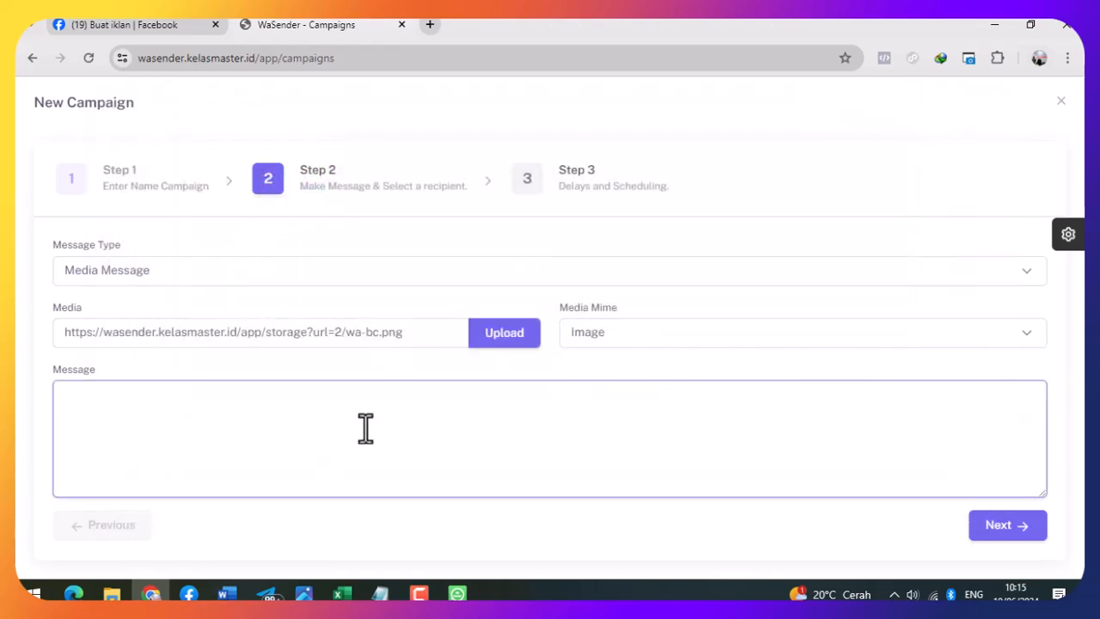
- Write the caption 'hay kak, masih menggunakan wa' / 'saya punya rekomendasi ebook nih' / 'berminat silahkan order di link berikut'
text(hay kak, masih menggunakan wa untuk promosi)
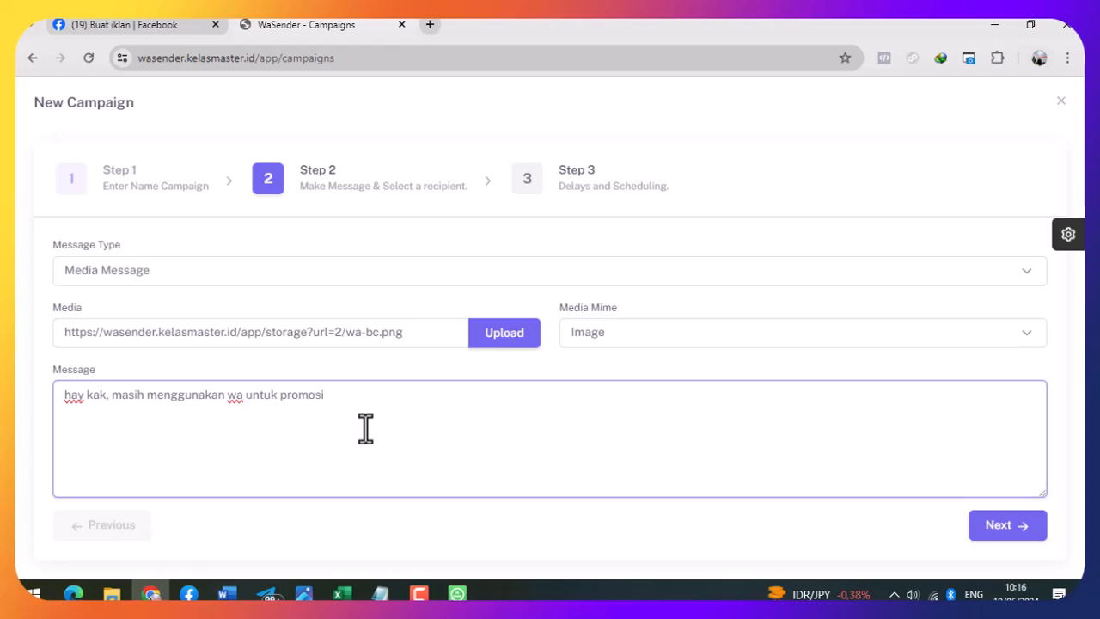
key(Return)
text(saya punya rekom)
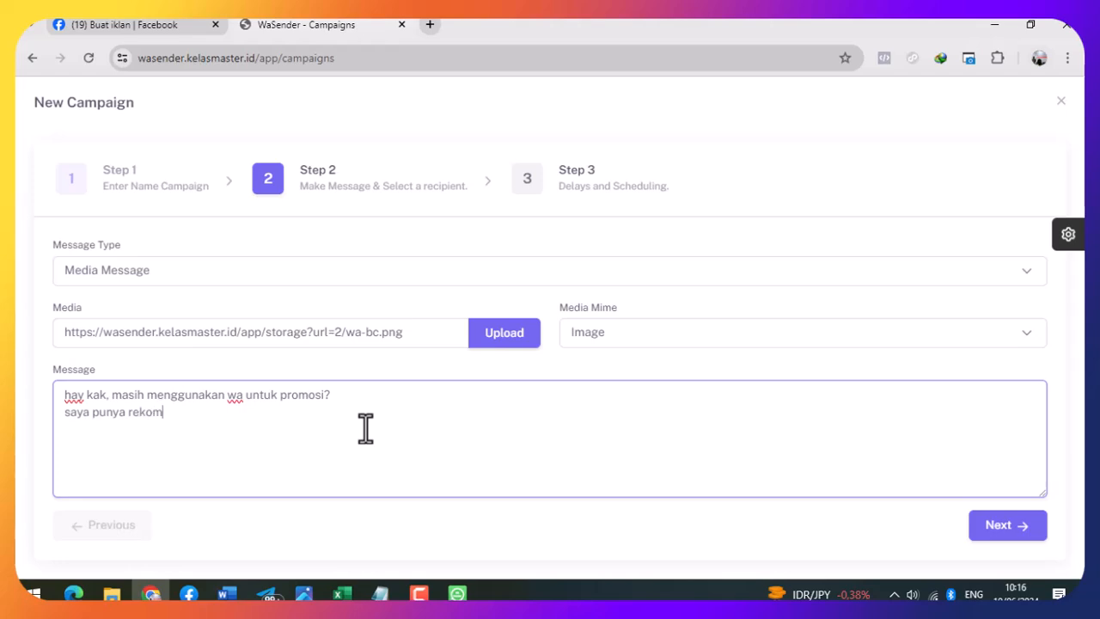
text(endasi ebook ni)
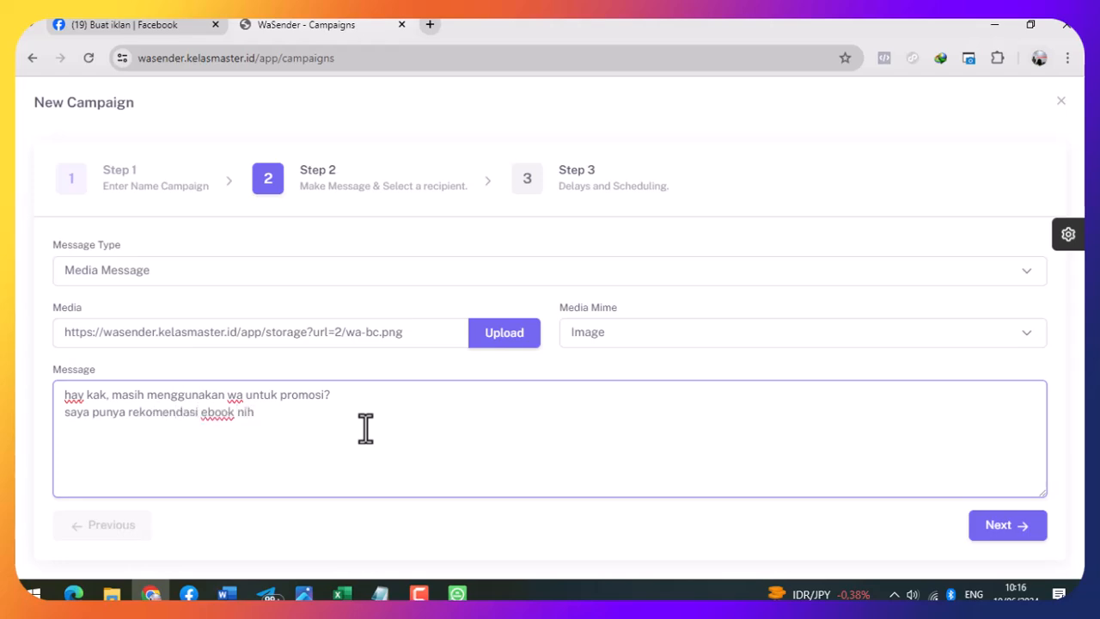
text(h)
key(Return)
text(berminat silahkan order)
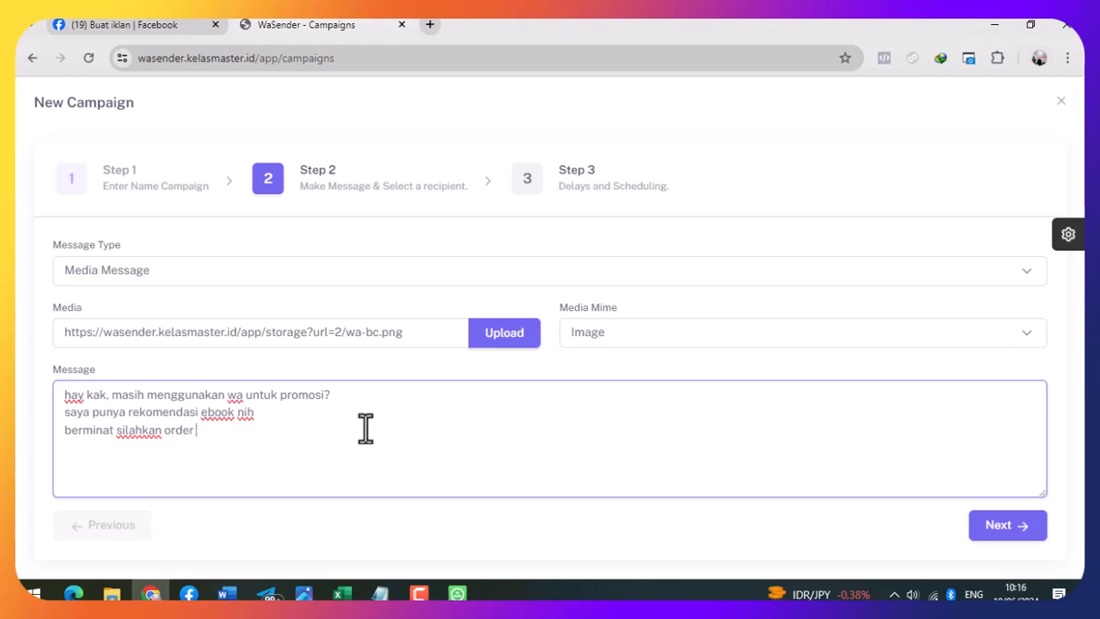
text( di link ber)
text(ikut jhfks)
key(BackSpace)
key(BackSpace)
key(BackSpace)
key(BackSpace)
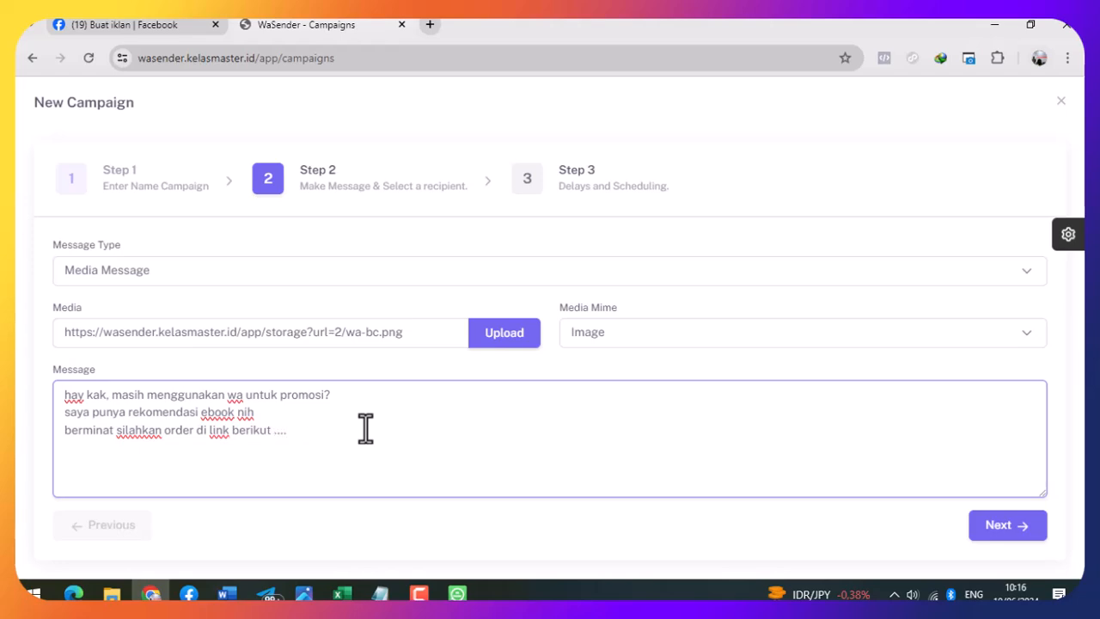
- Move to Step 3 and set the delay per message to 20 seconds
click(1002, 527)
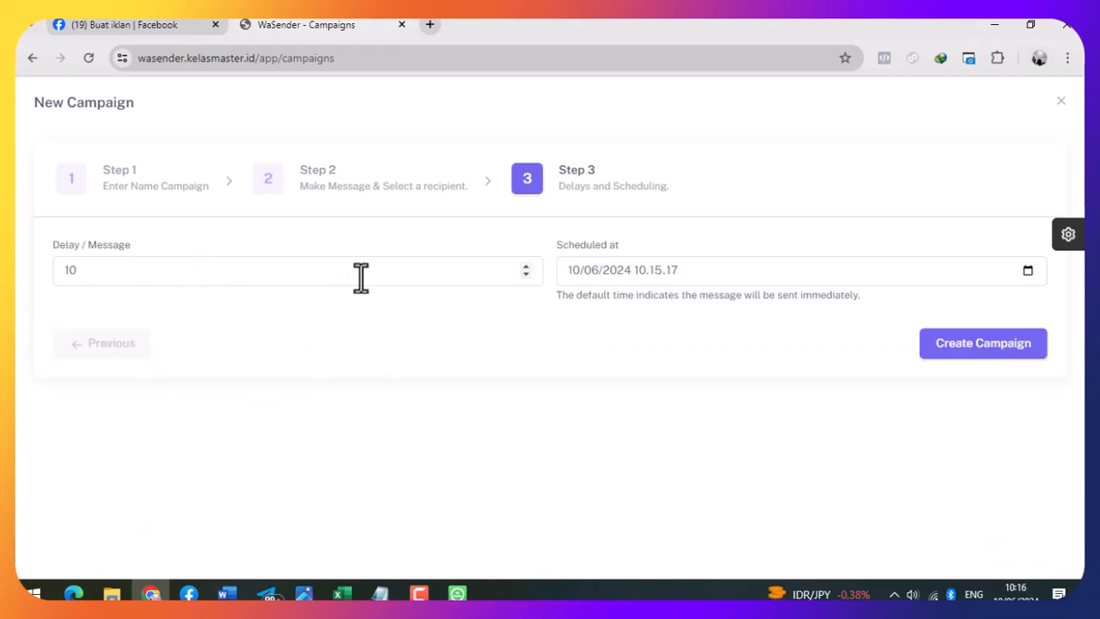
drag(193, 269, 31, 267)
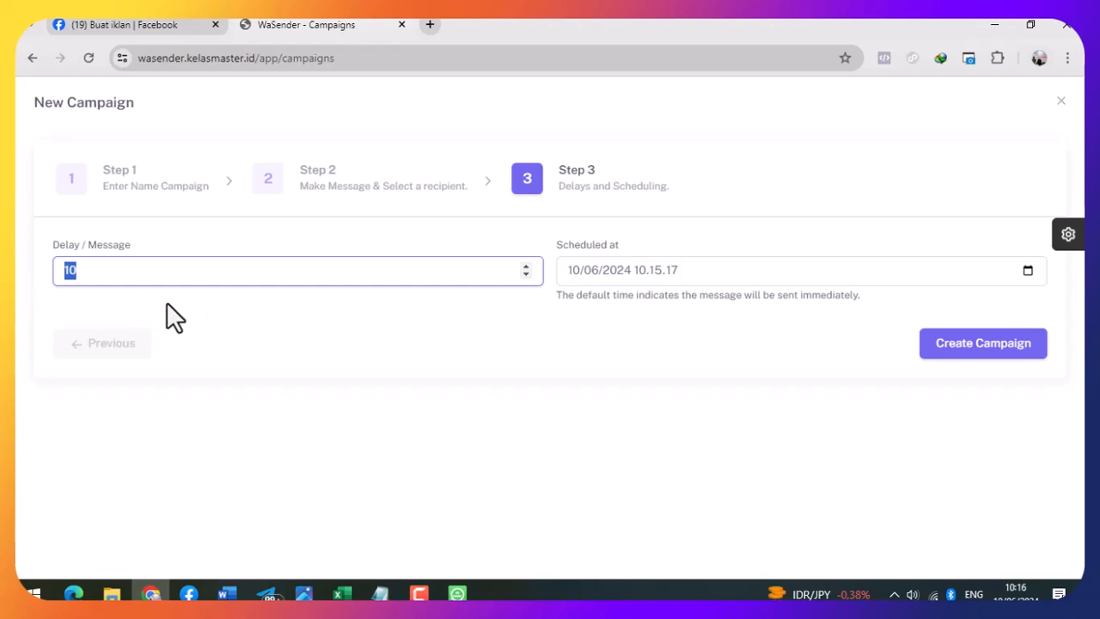
text(20)
click(292, 332)
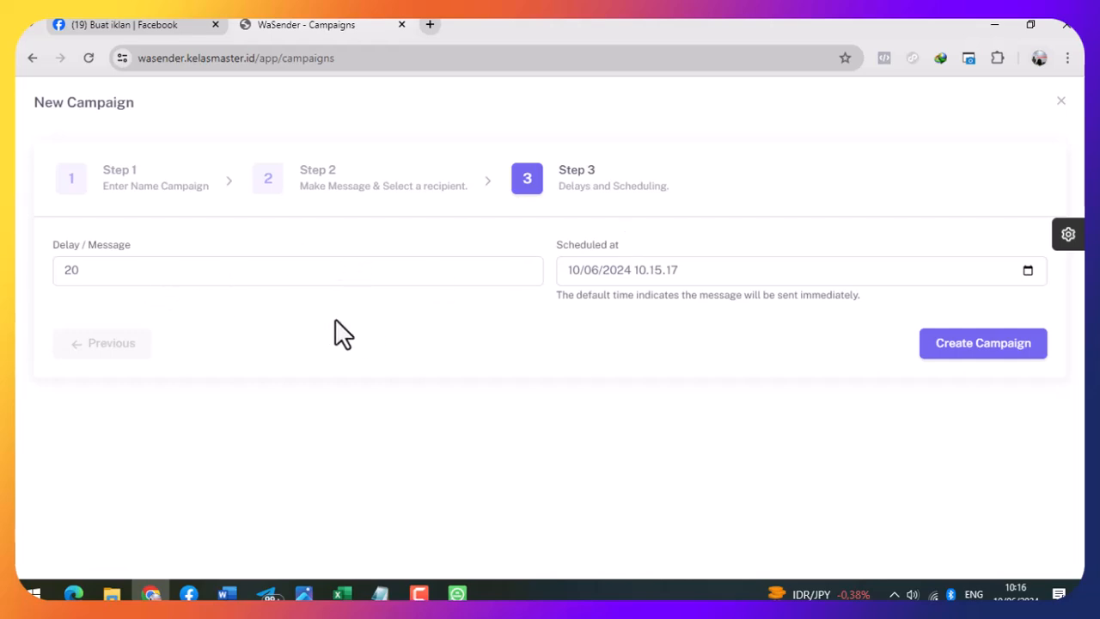
double_click(103, 272)
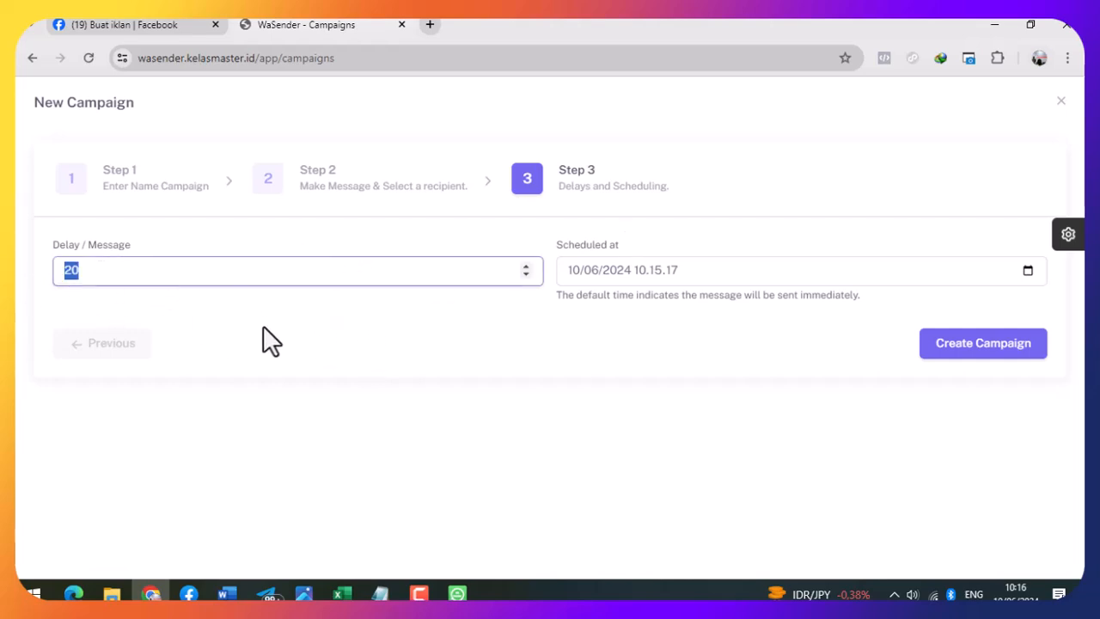
click(367, 325)
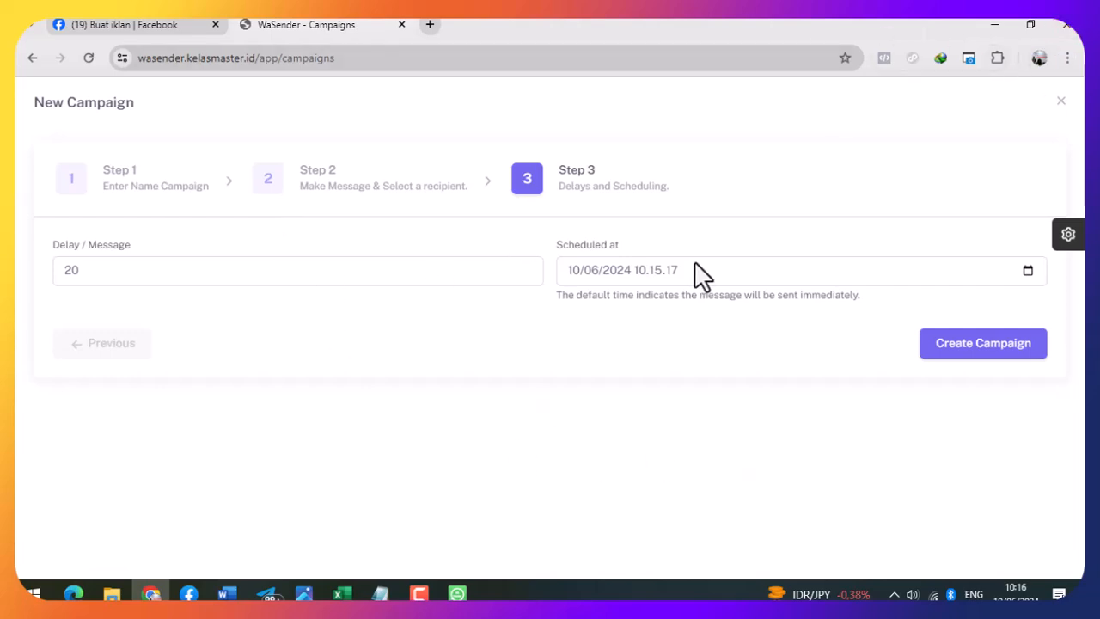
- Schedule the campaign for 11/06/2024 at 12.00 with the date-time picker
click(769, 275)
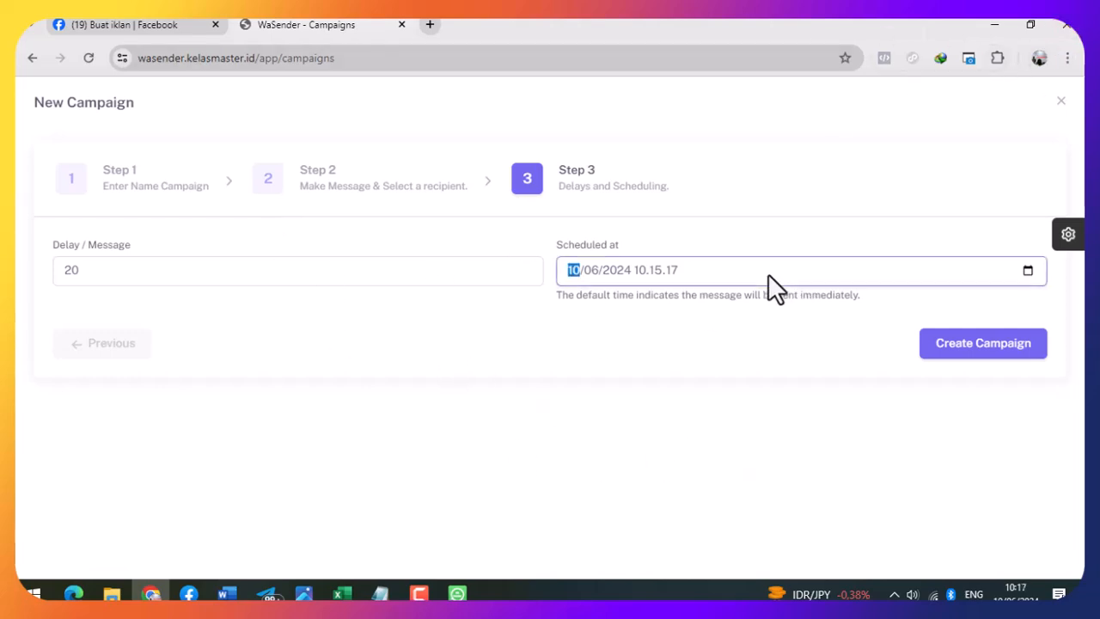
click(1028, 272)
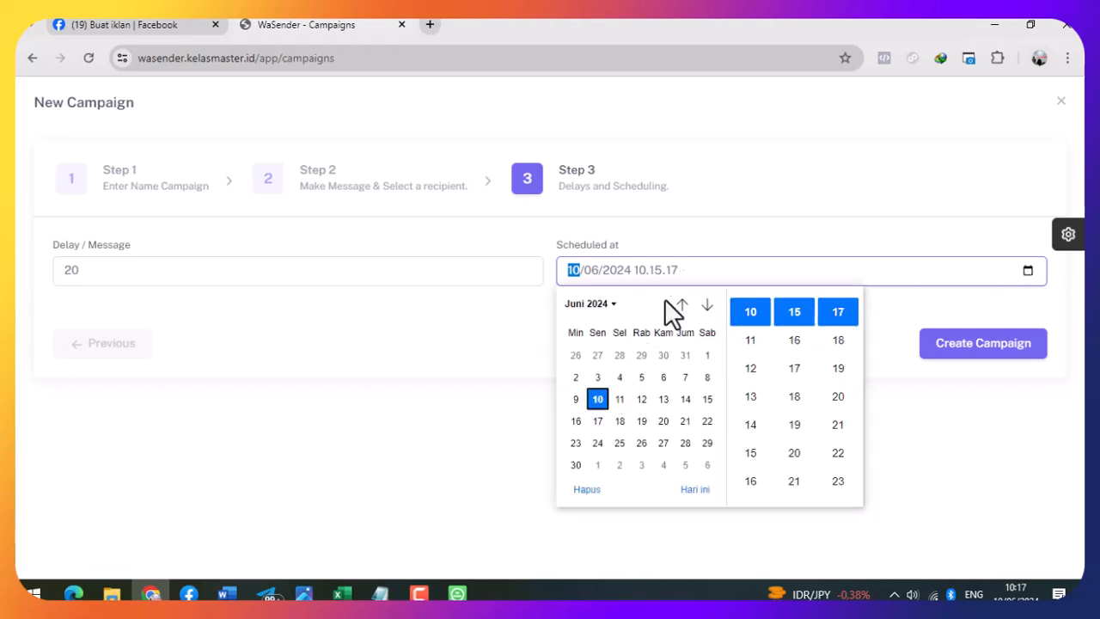
click(649, 270)
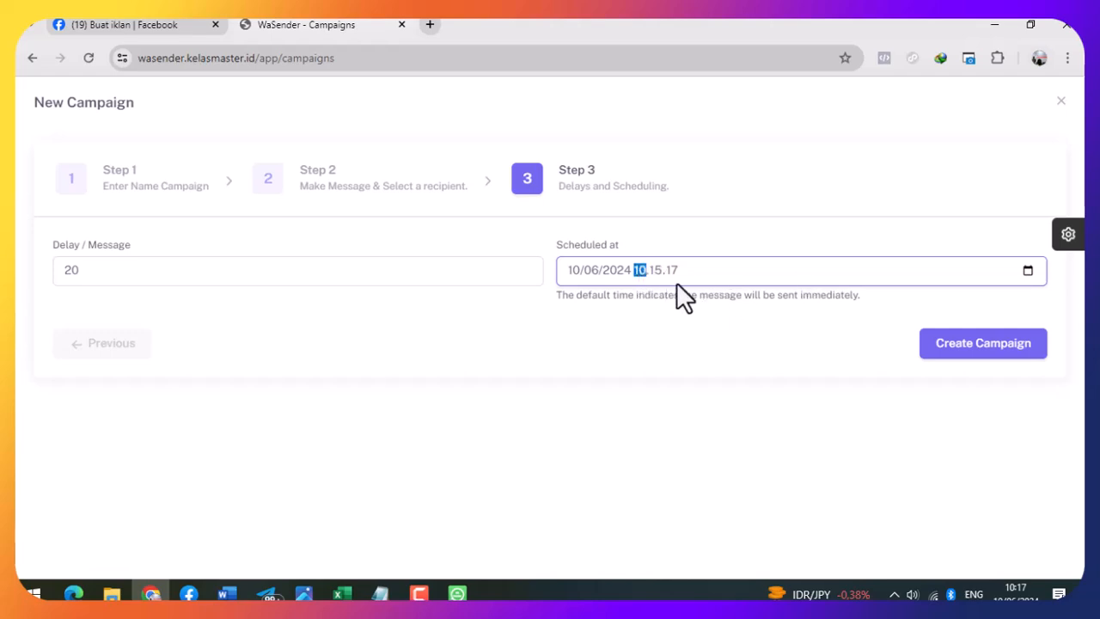
text(12)
click(687, 325)
click(670, 271)
click(1025, 271)
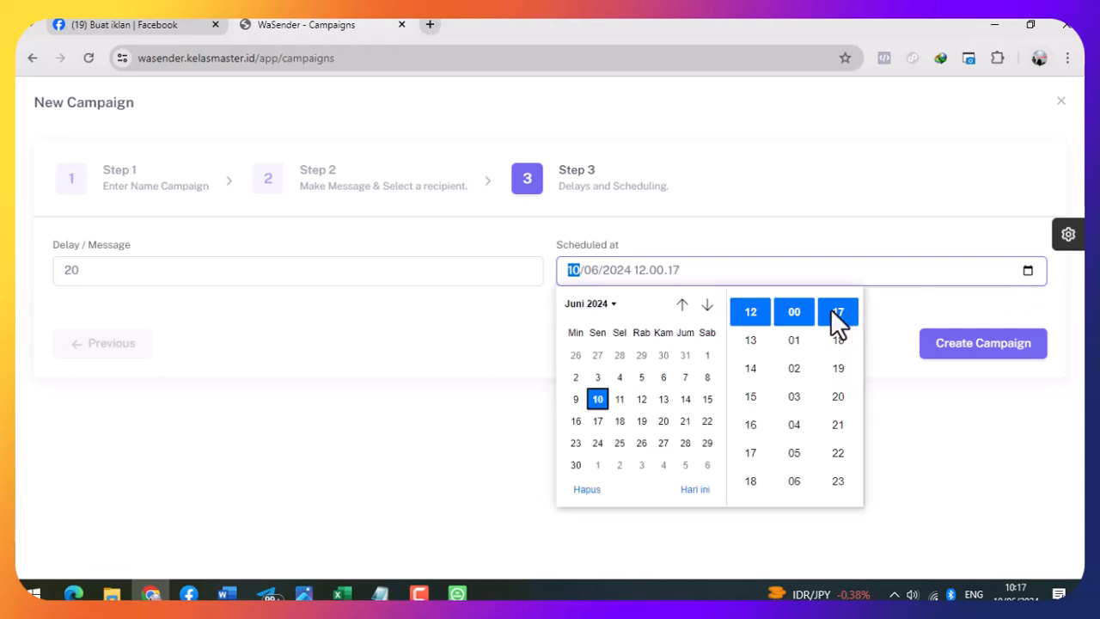
click(845, 309)
click(792, 344)
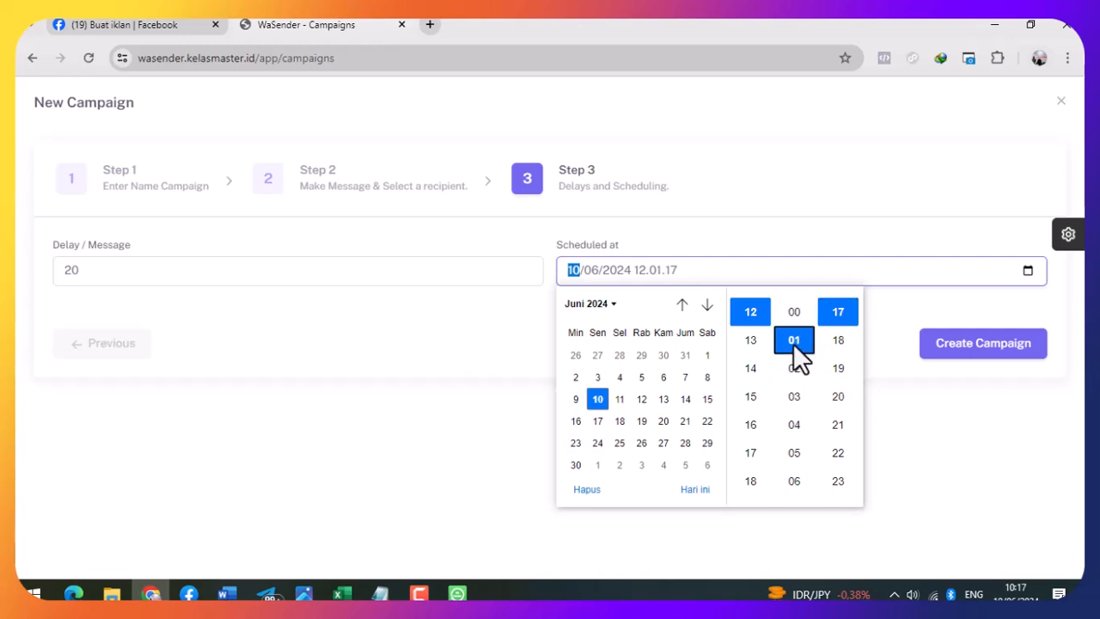
click(794, 311)
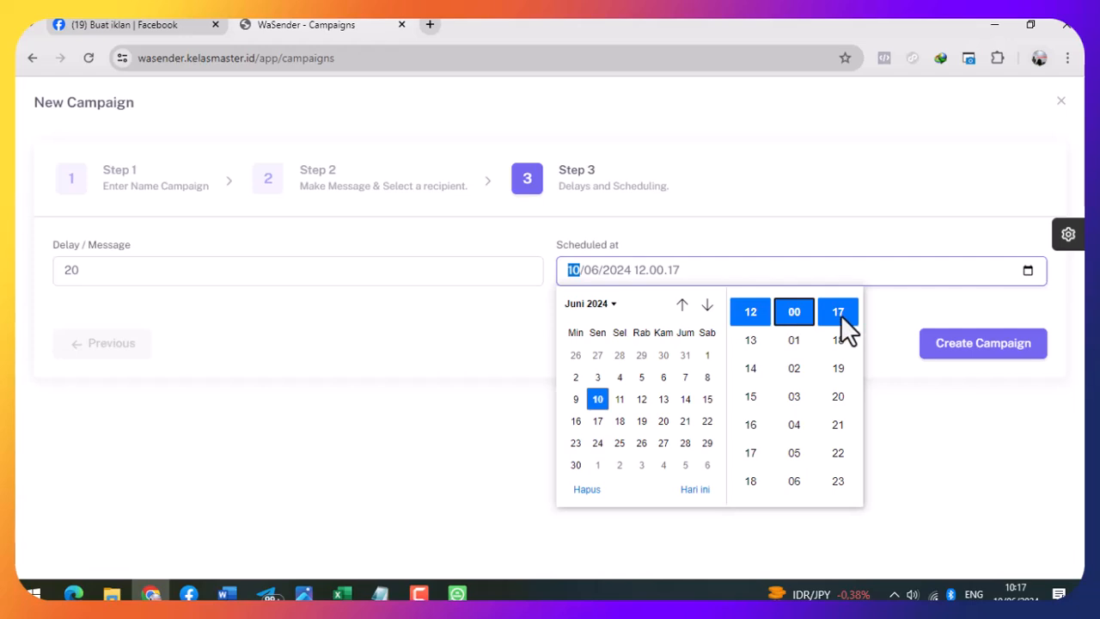
scroll(848, 385, down, 4)
scroll(839, 344, down, 3)
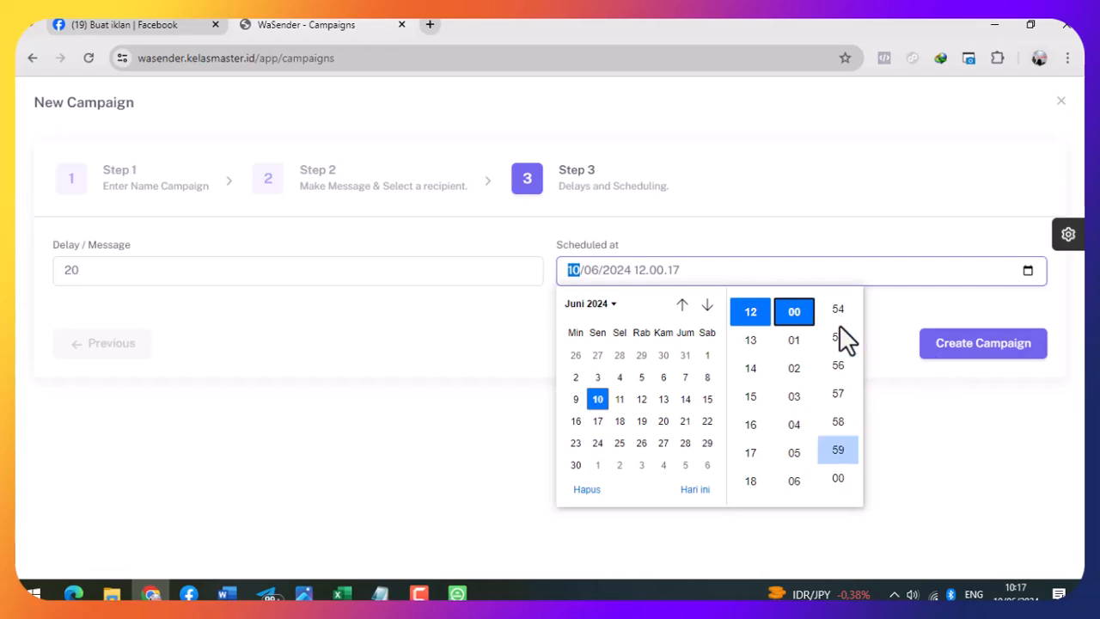
click(619, 399)
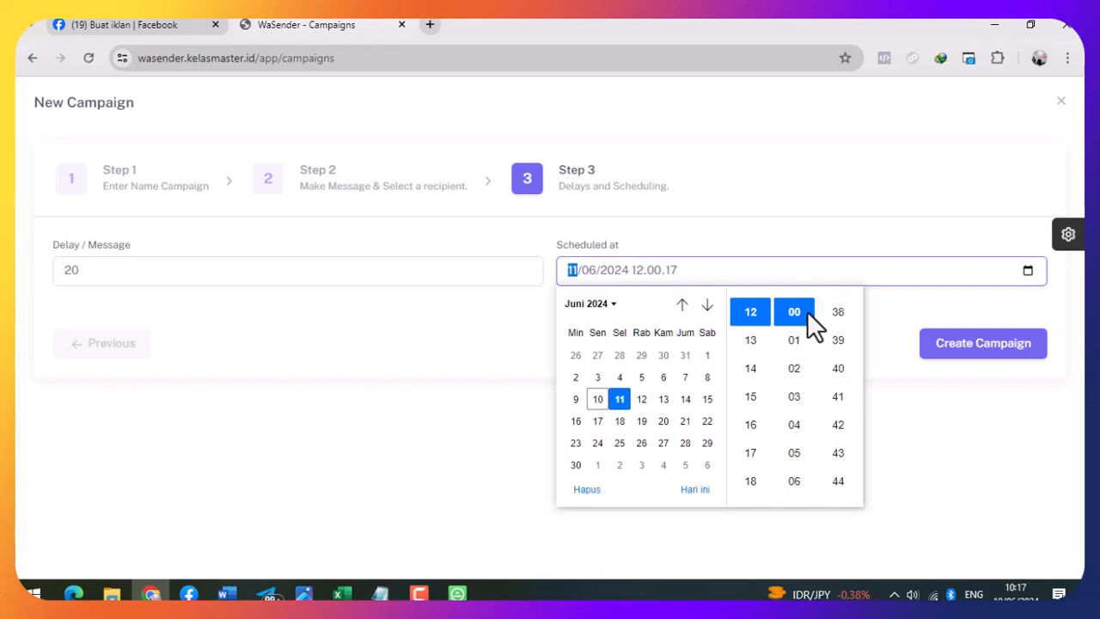
click(886, 305)
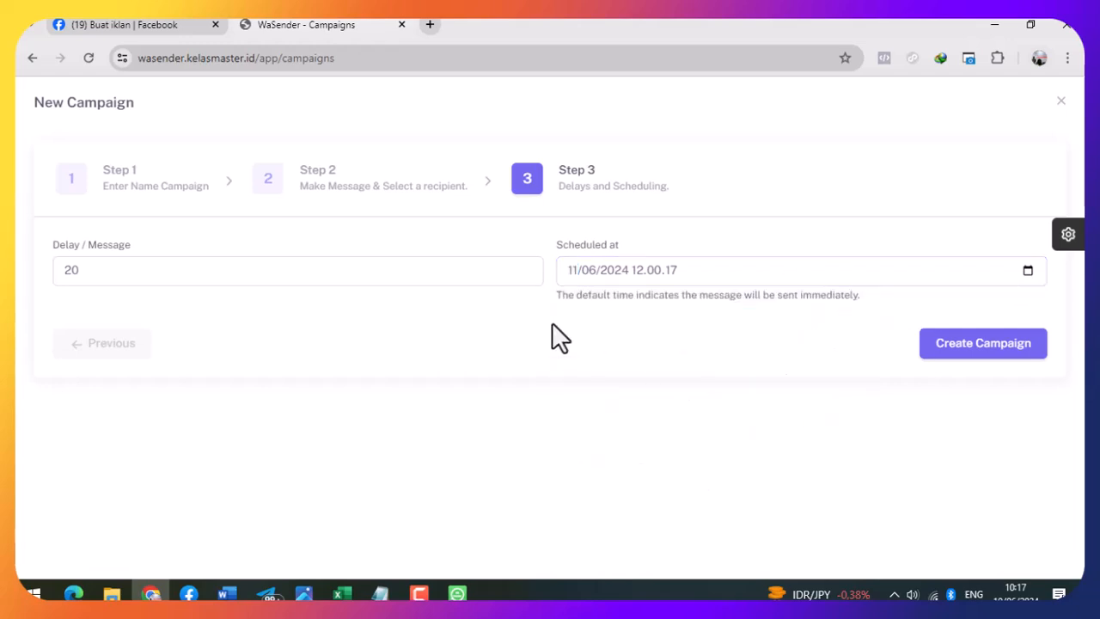
- Create the bc 1 campaign and check its 11 Jun 2024 12:00 schedule and 20s delay
click(981, 350)
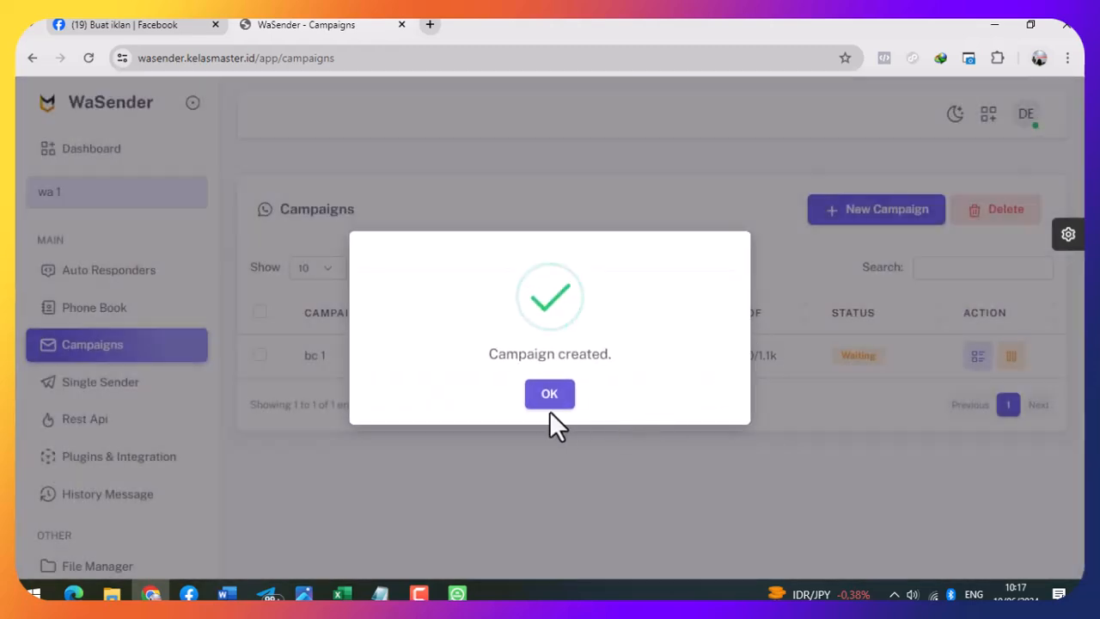
click(550, 396)
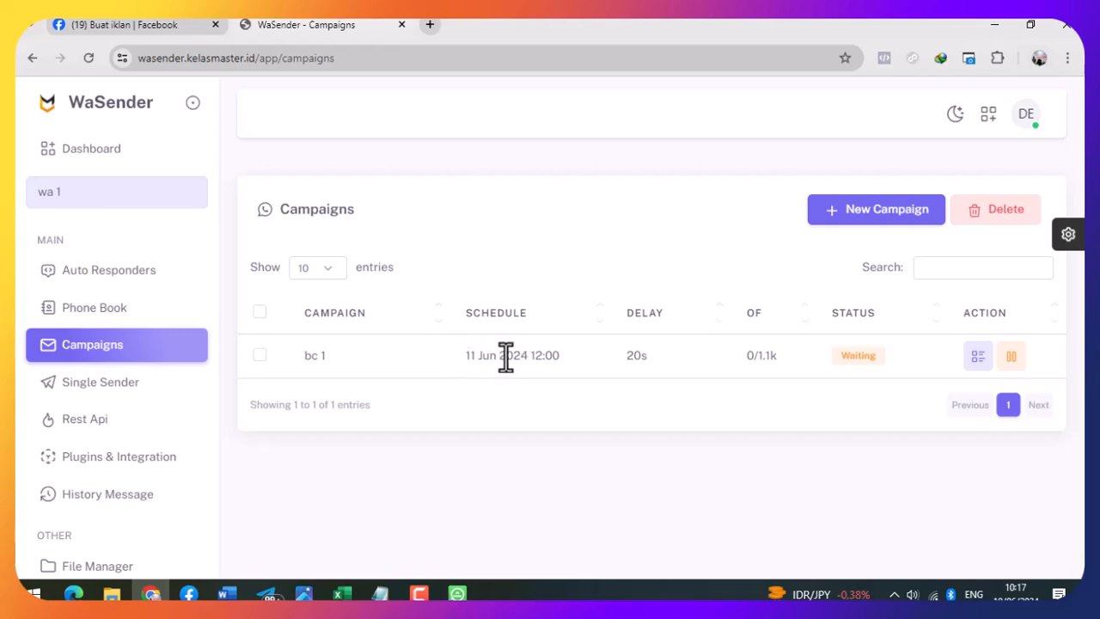
drag(534, 359, 548, 359)
click(593, 400)
drag(628, 356, 684, 357)
click(672, 361)
- Pause the bc 1 campaign so its status reads Paused
click(1010, 358)
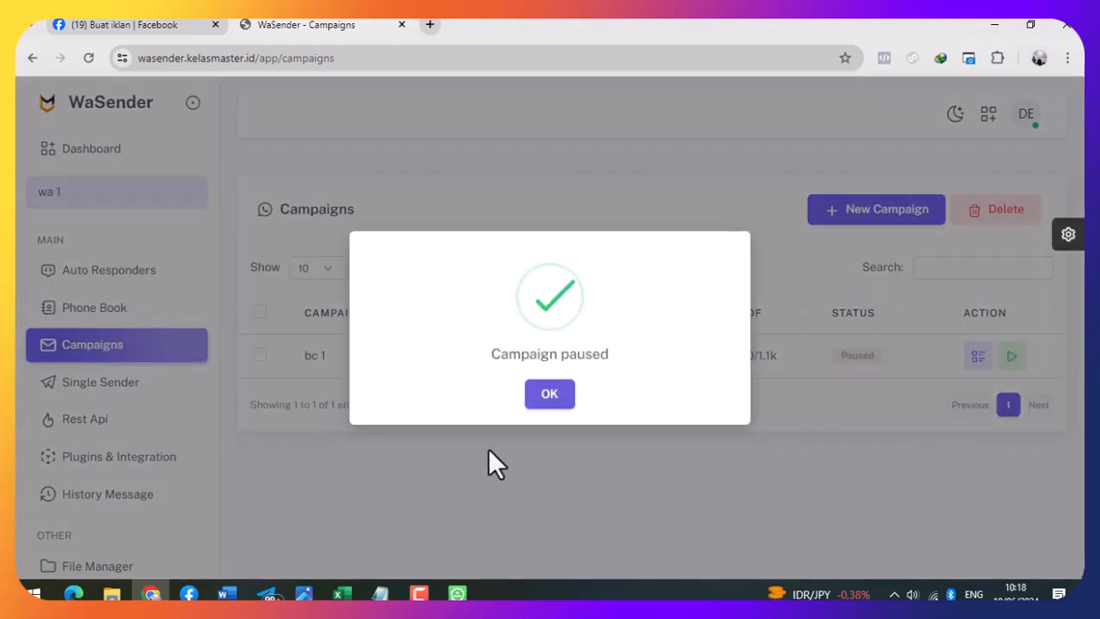
click(569, 392)
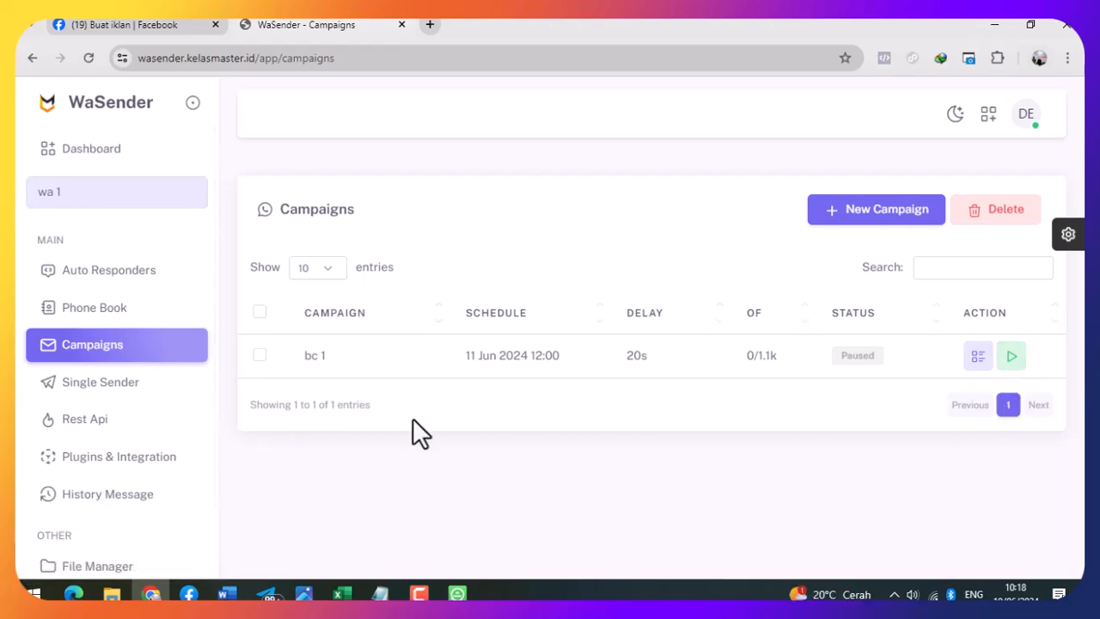
click(109, 394)
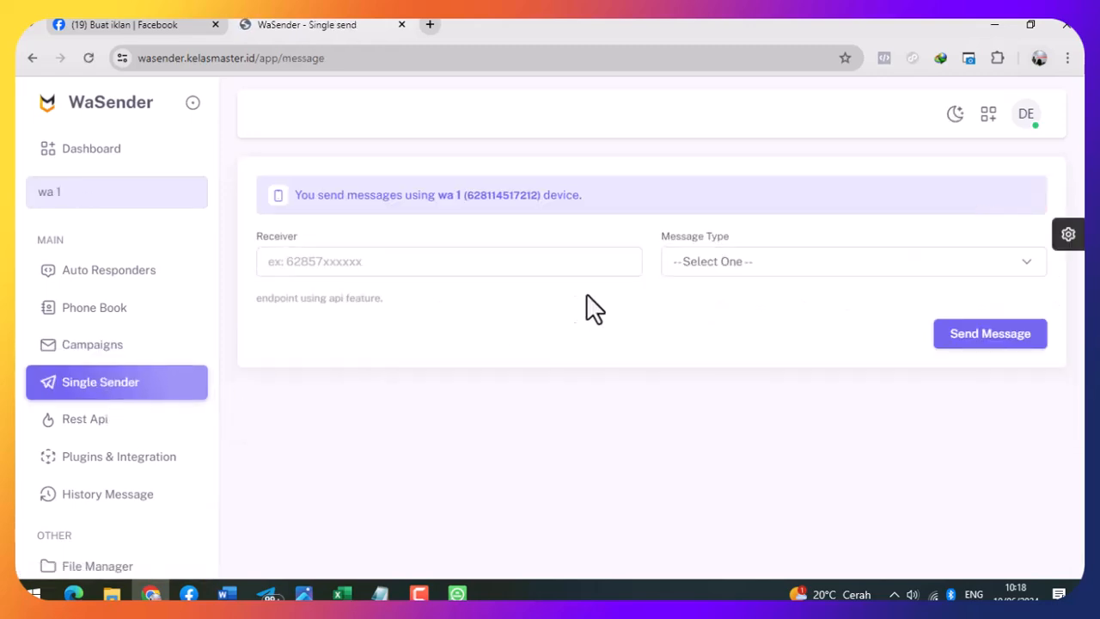
- Look over the Single Sender receiver field and message type list without sending anything
click(550, 265)
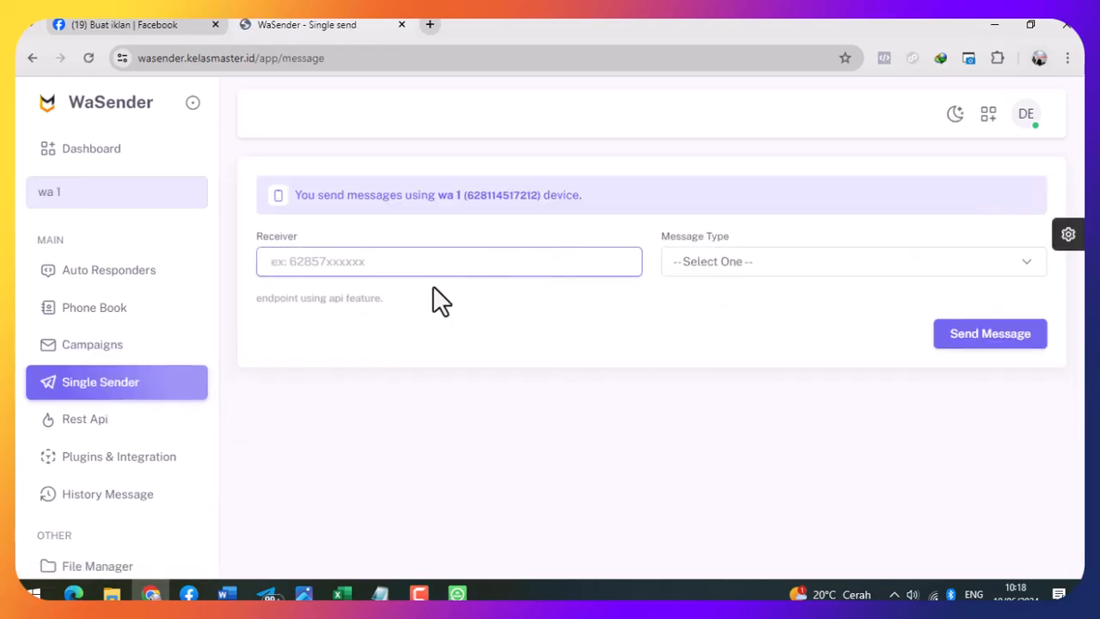
click(763, 263)
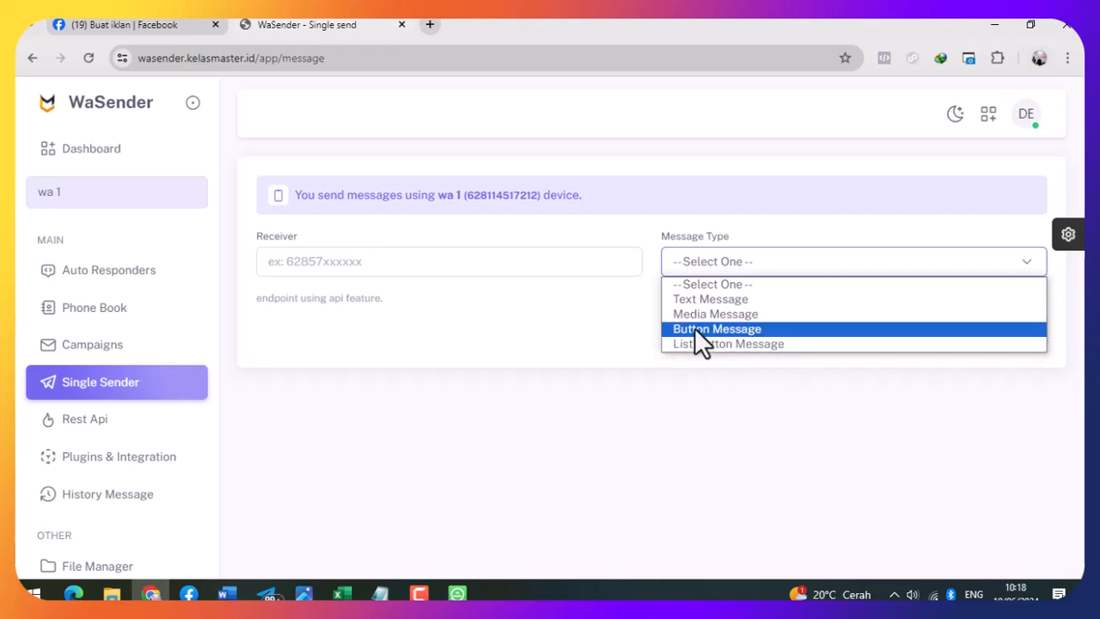
click(620, 310)
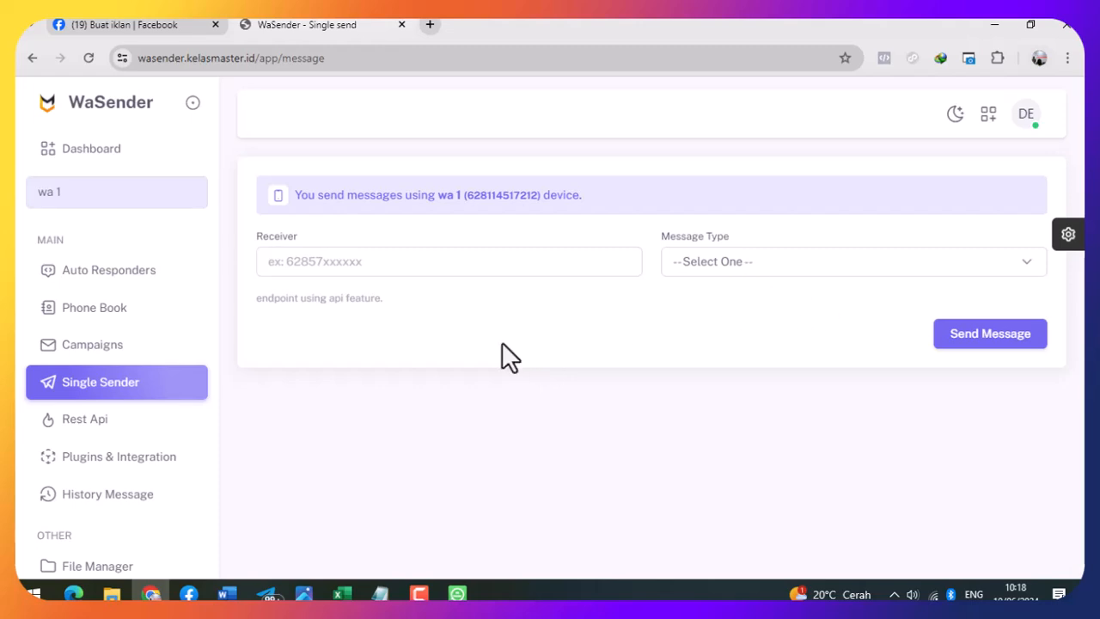
click(752, 268)
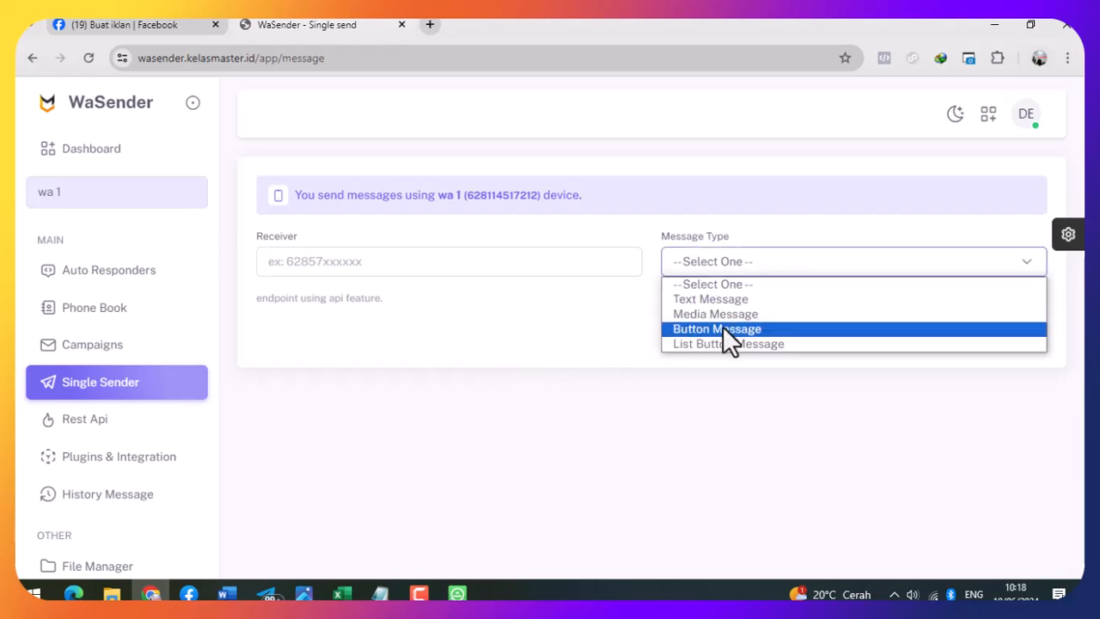
click(600, 320)
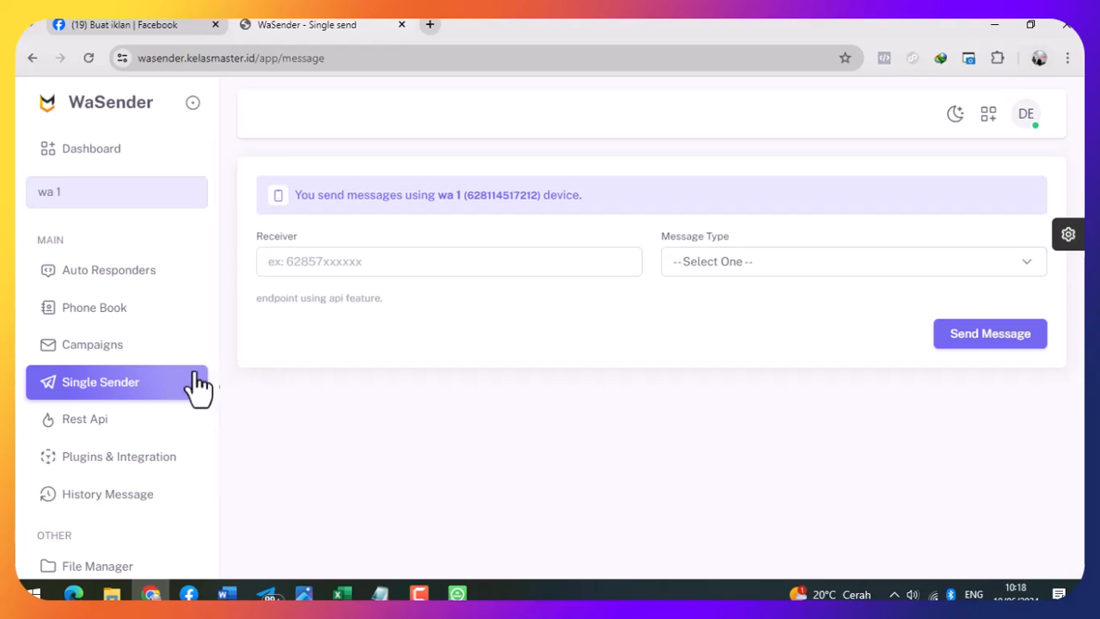
- Open the Auto Responders page from the sidebar
scroll(172, 387, down, 1)
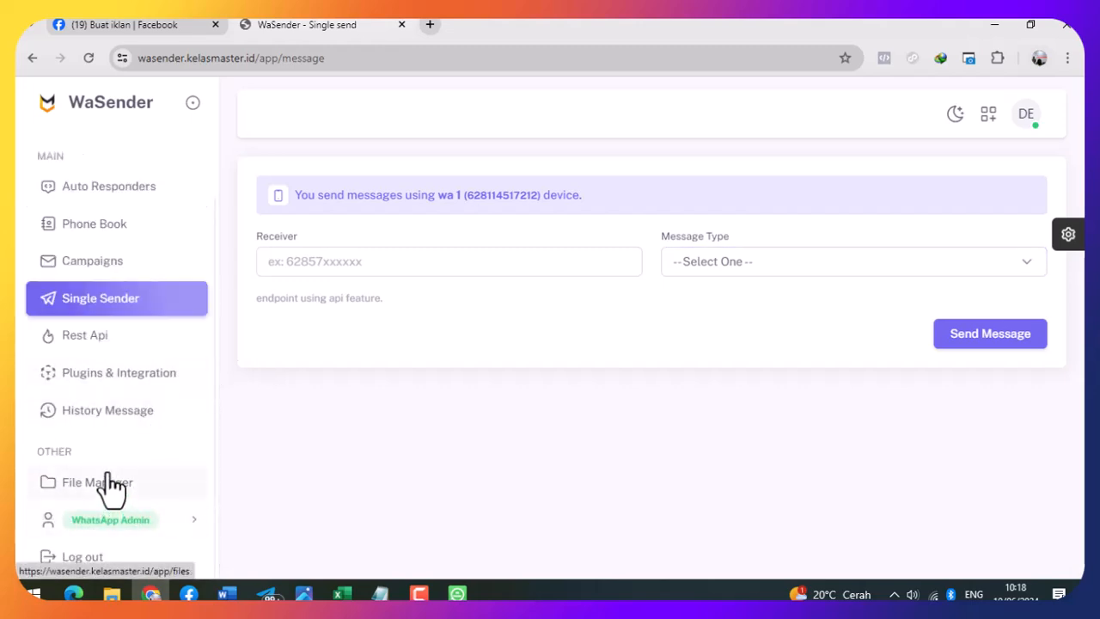
click(196, 520)
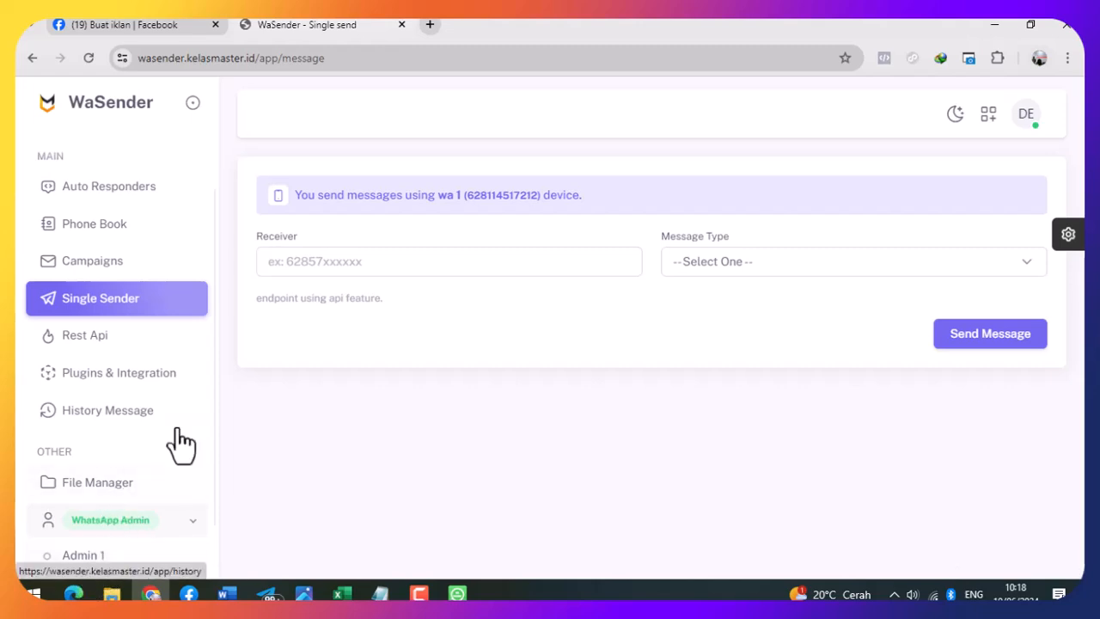
scroll(97, 348, up, 1)
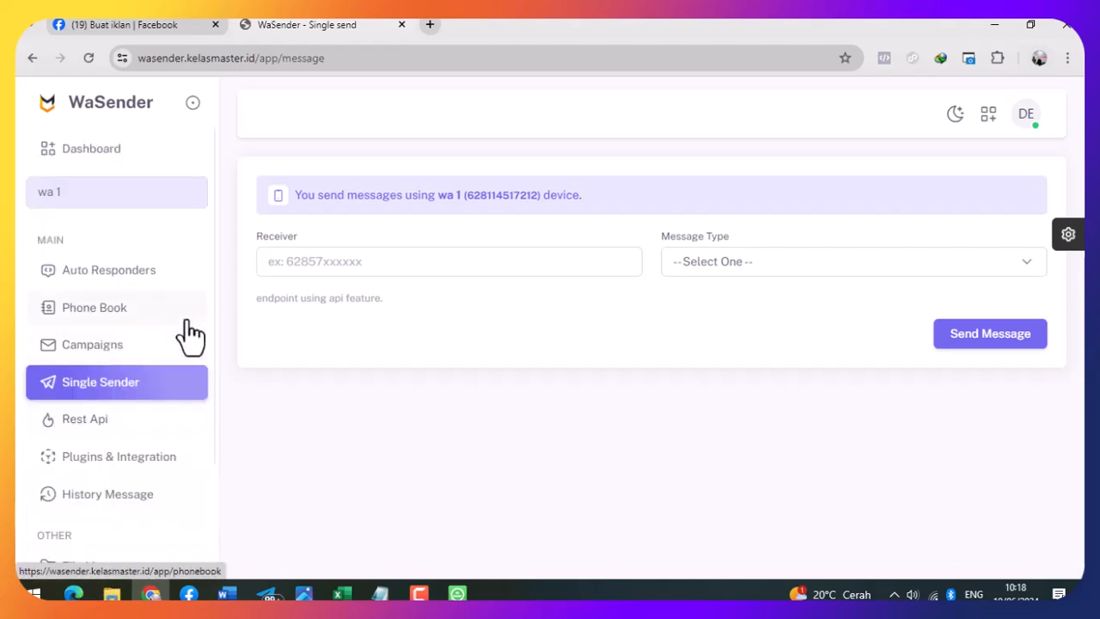
click(138, 284)
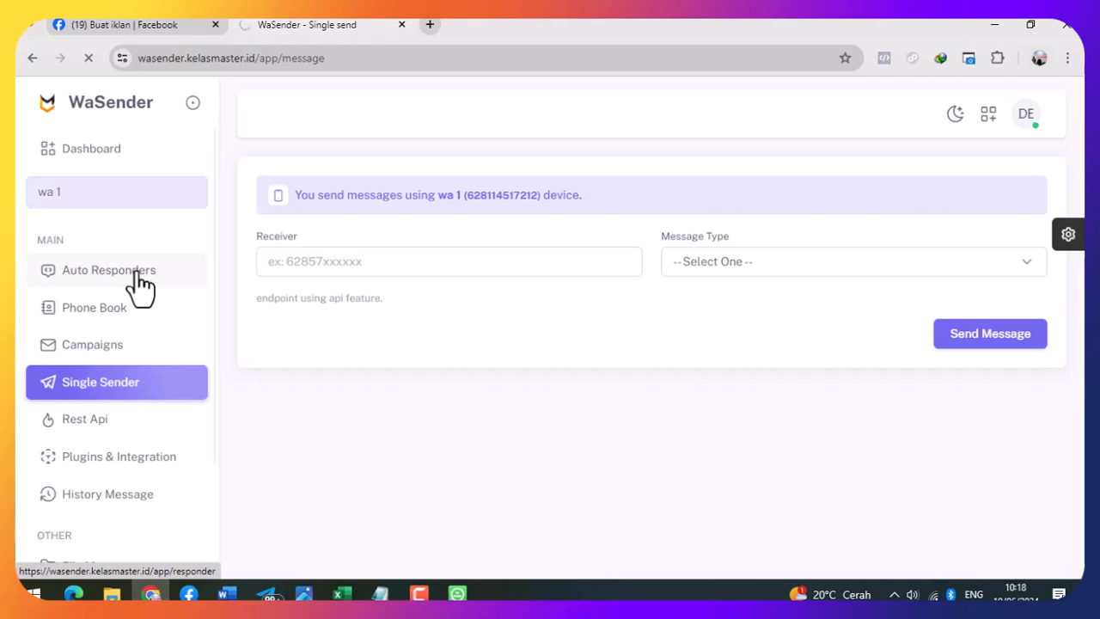
- Open the contoh kontak contacts, attempt a contact deletion, and show 100 contacts per page
click(108, 331)
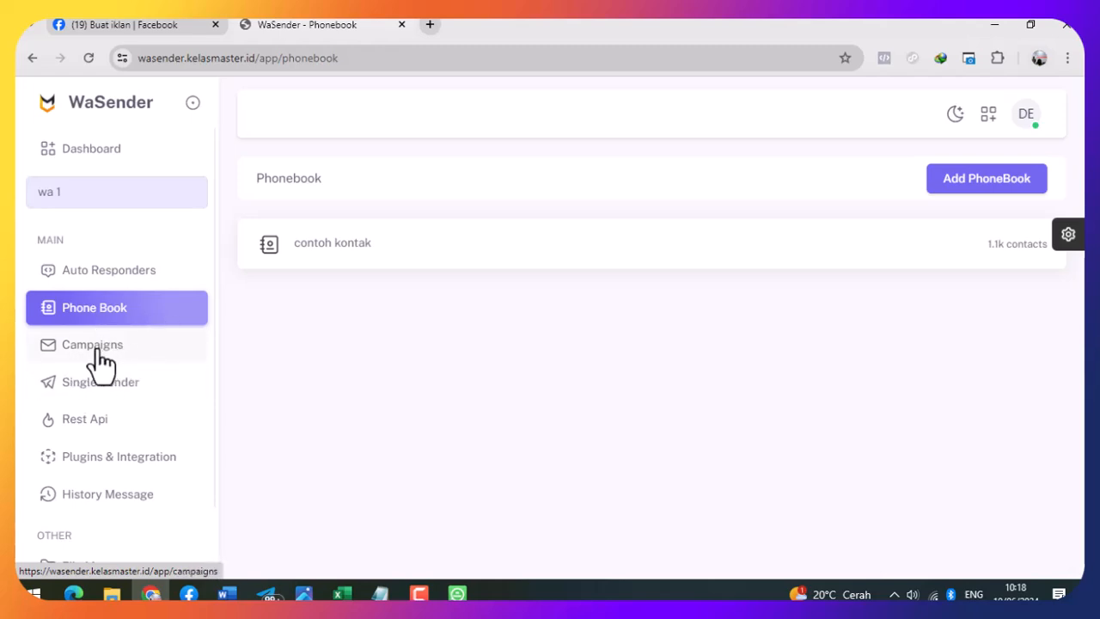
click(634, 266)
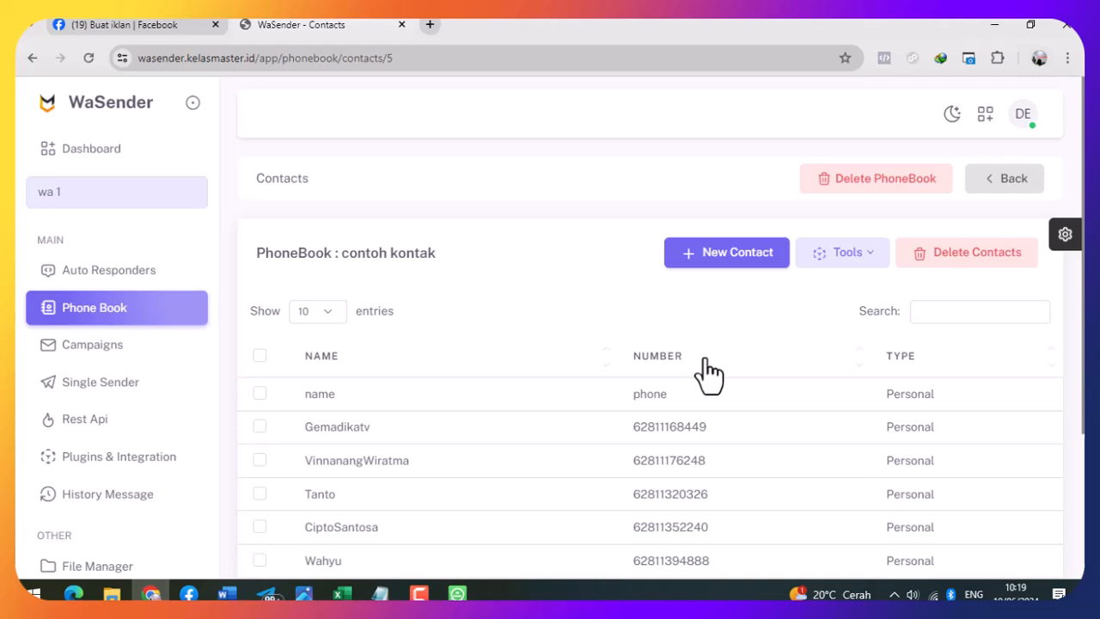
scroll(675, 393, down, 3)
scroll(688, 387, up, 2)
scroll(721, 378, up, 1)
scroll(730, 405, down, 3)
scroll(937, 296, up, 3)
click(989, 254)
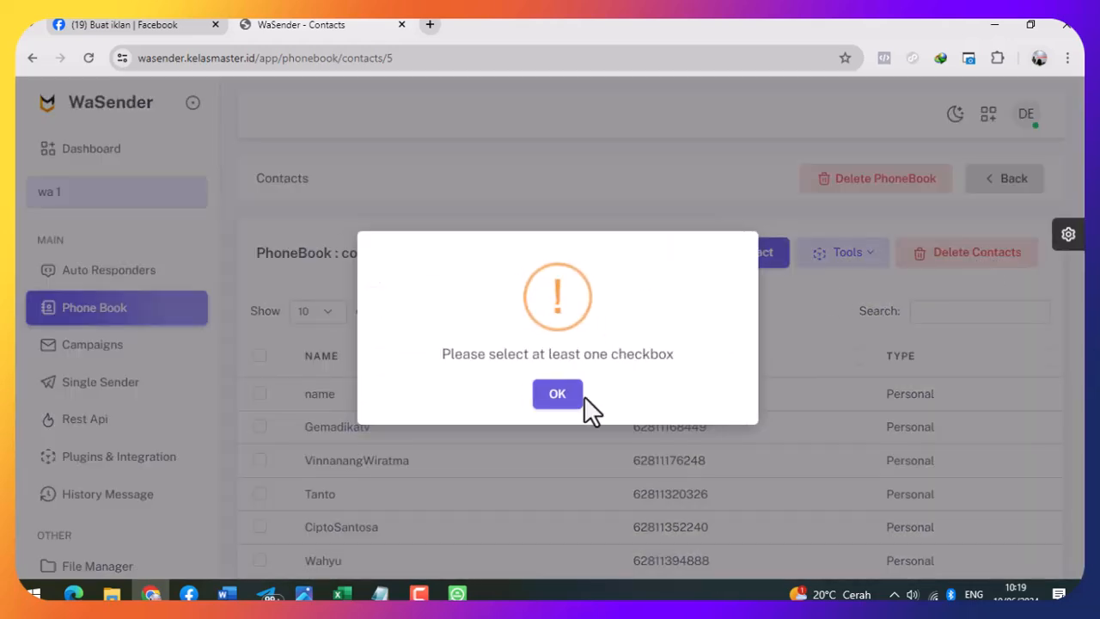
click(555, 397)
scroll(447, 386, down, 3)
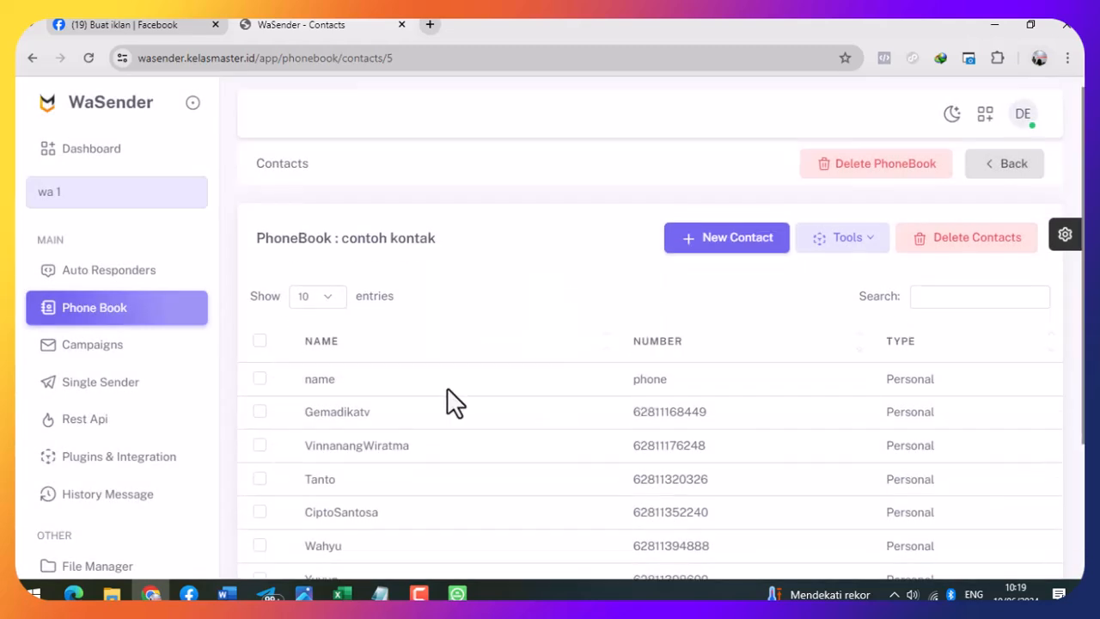
scroll(450, 356, up, 3)
click(333, 311)
click(324, 370)
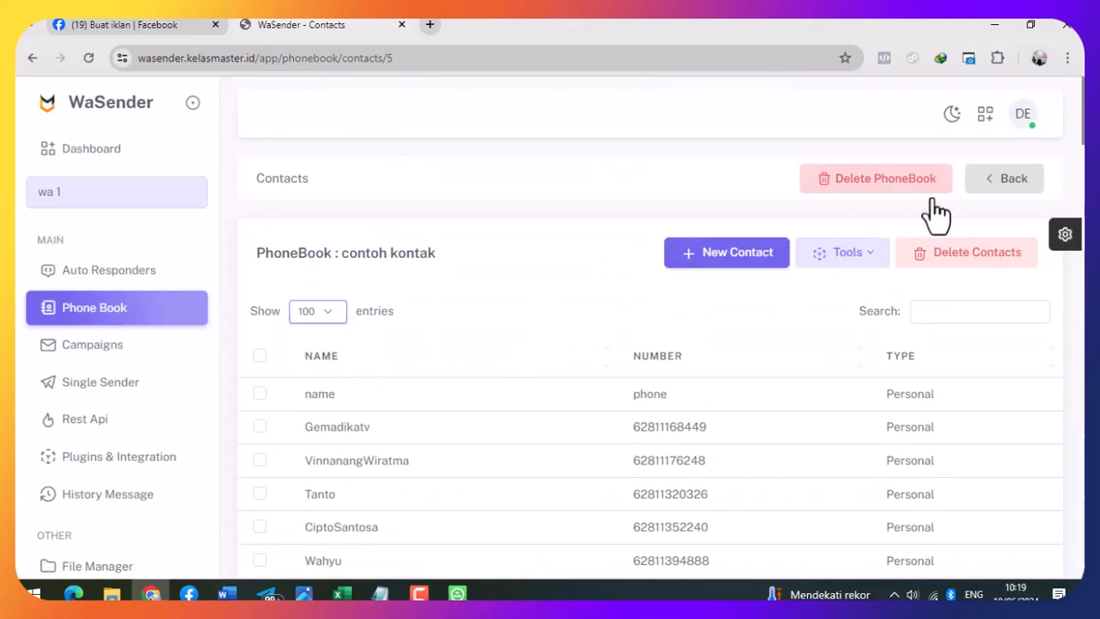
- Delete the contoh kontak phonebook with all its contacts and reload the empty list
click(899, 179)
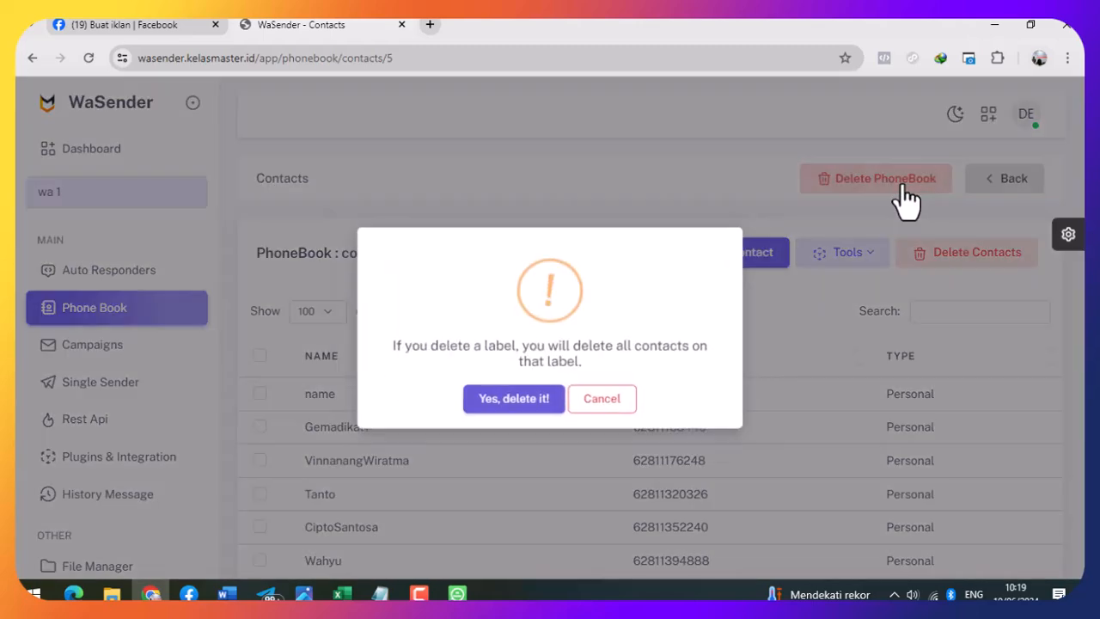
click(543, 411)
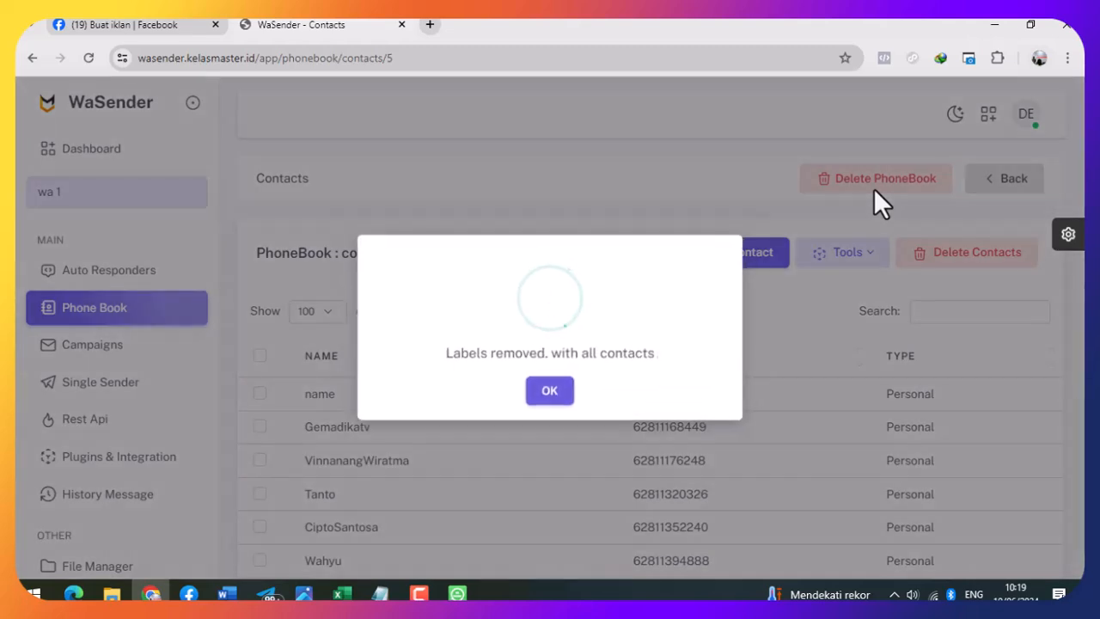
click(555, 394)
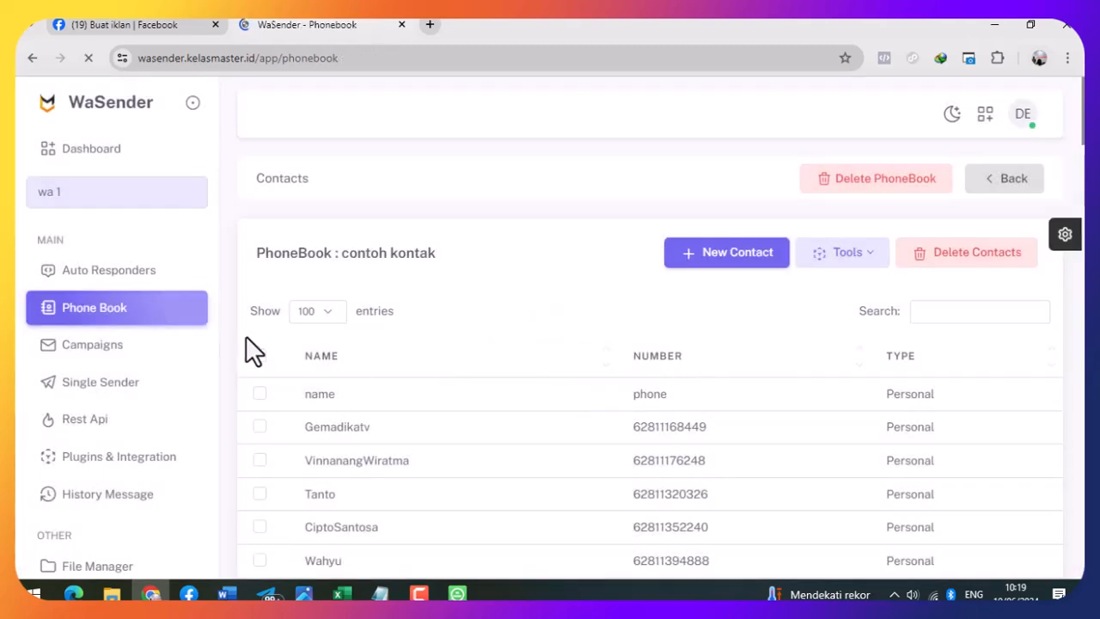
click(98, 325)
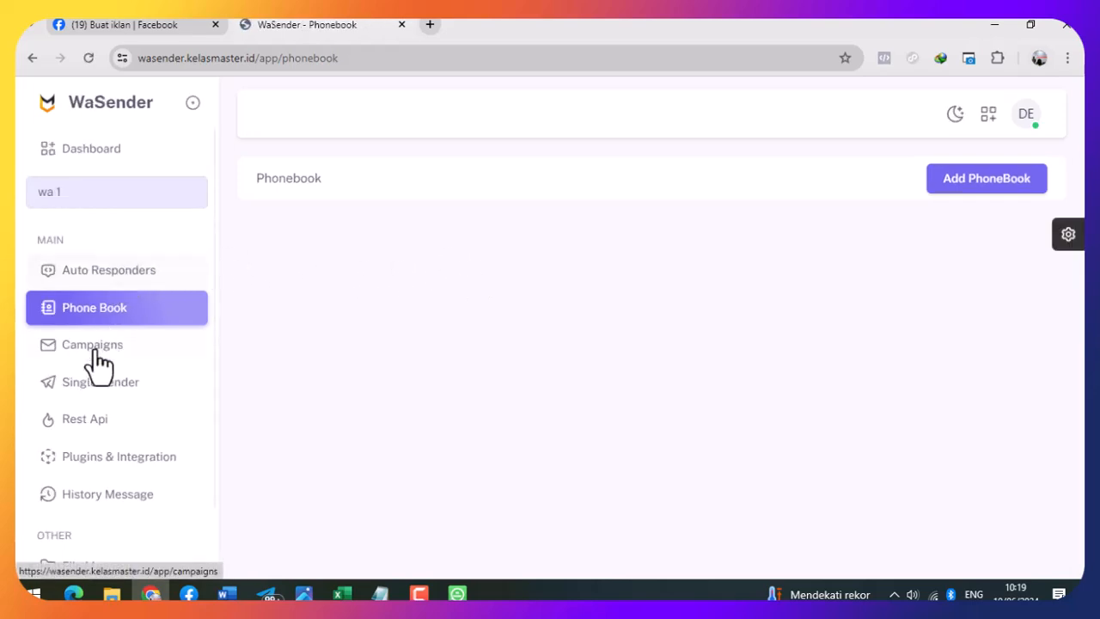
- Delete the wa 1 and tes devices from the dashboard's WhatsApp device list
click(89, 196)
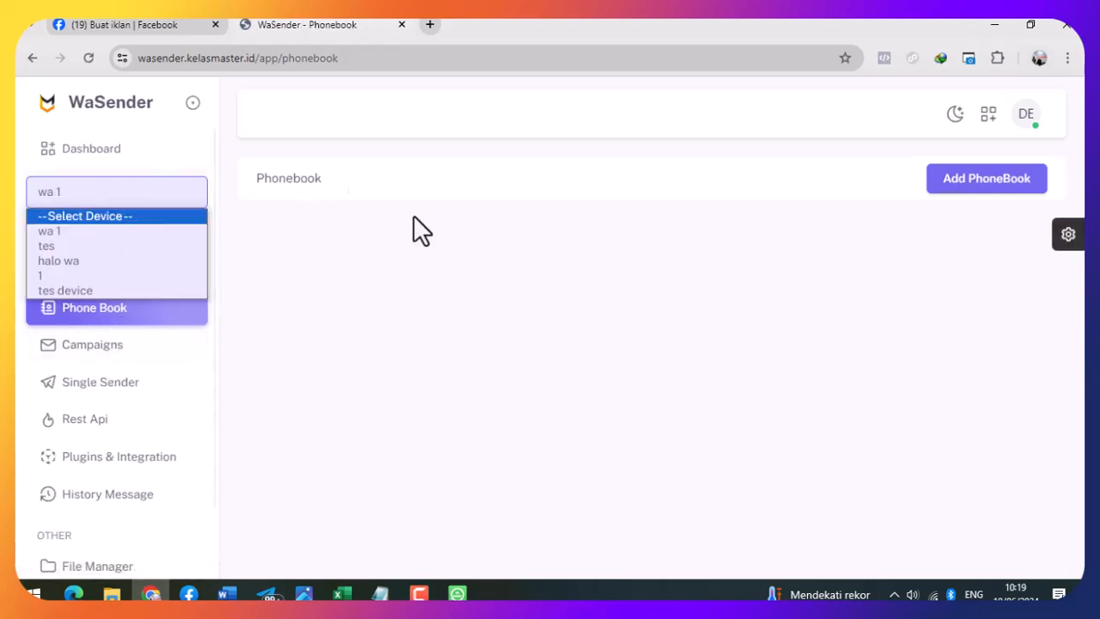
click(79, 153)
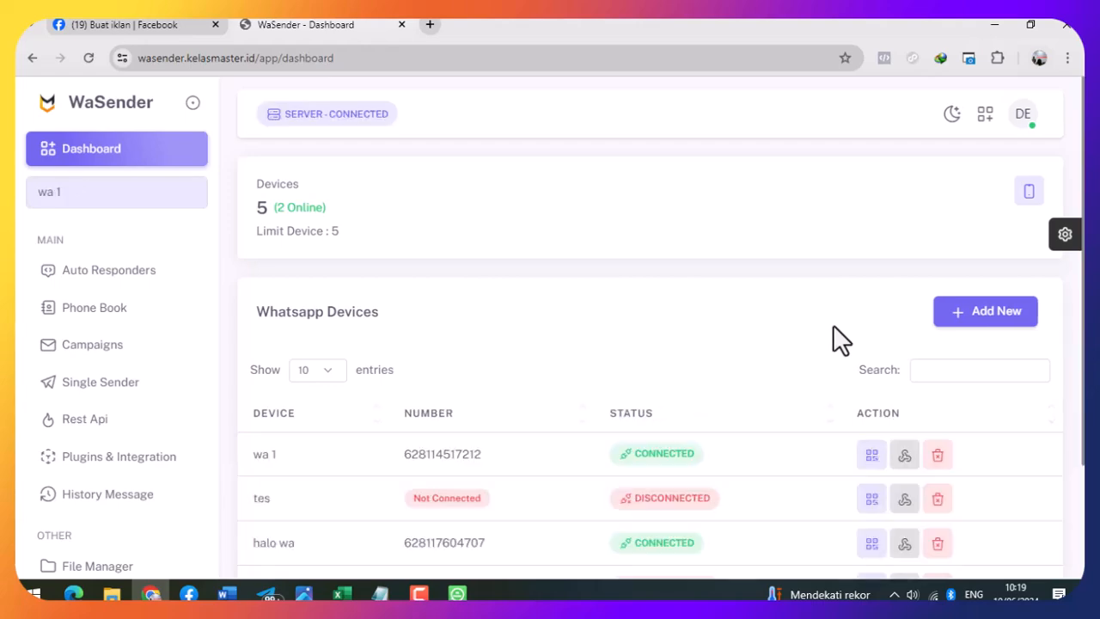
scroll(838, 327, down, 3)
click(940, 318)
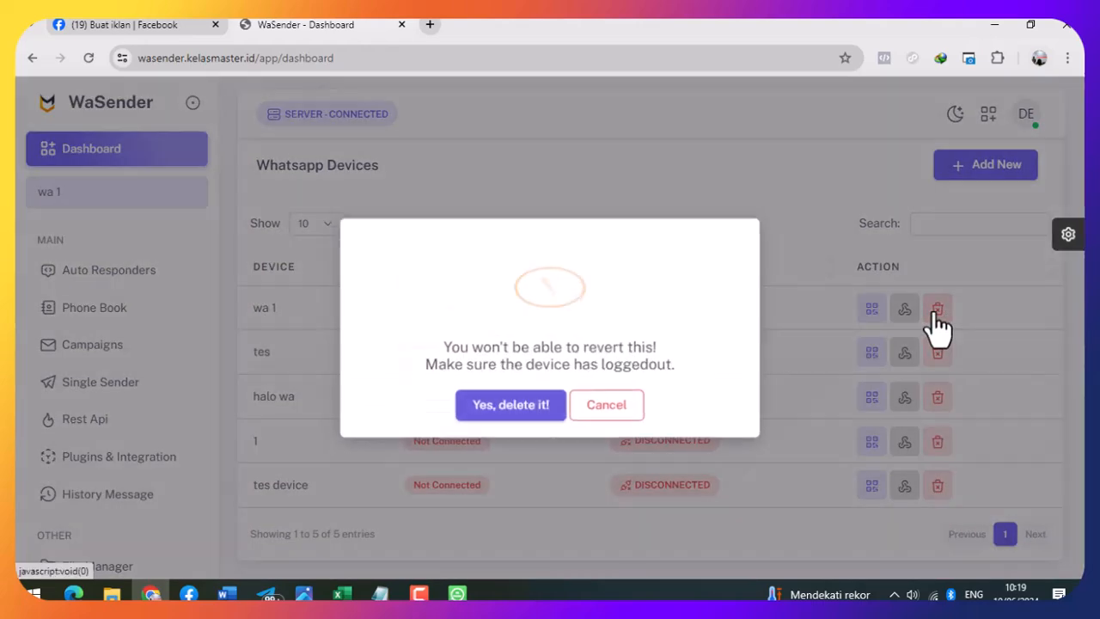
click(551, 412)
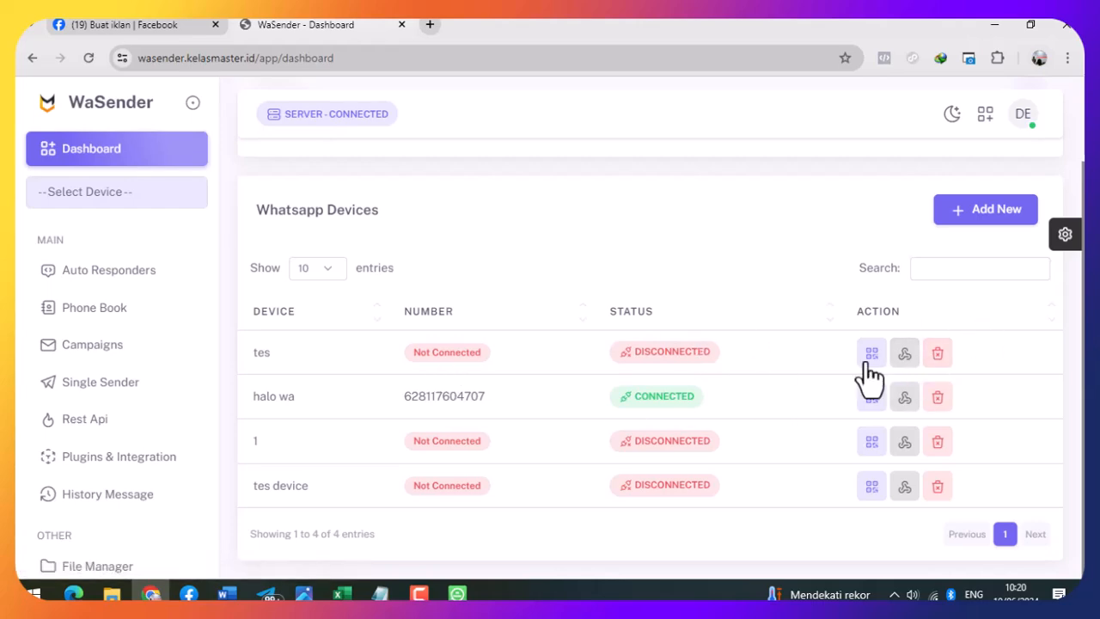
click(935, 357)
click(512, 403)
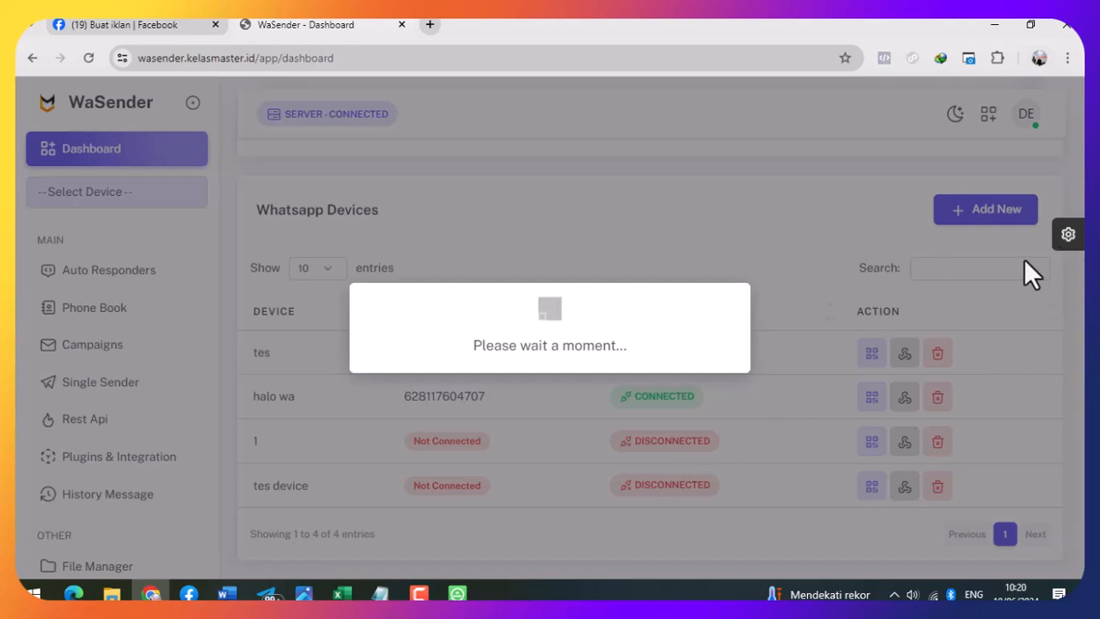
click(571, 397)
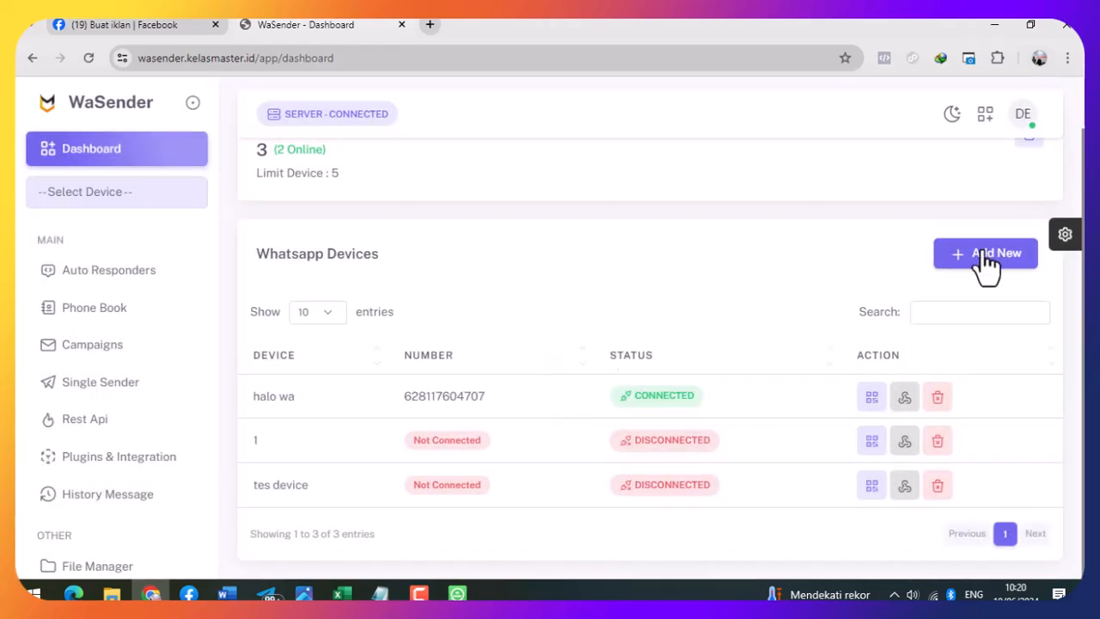
- Log out of WaSender from the DE account menu, then bring up the Windows Start menu
click(1026, 125)
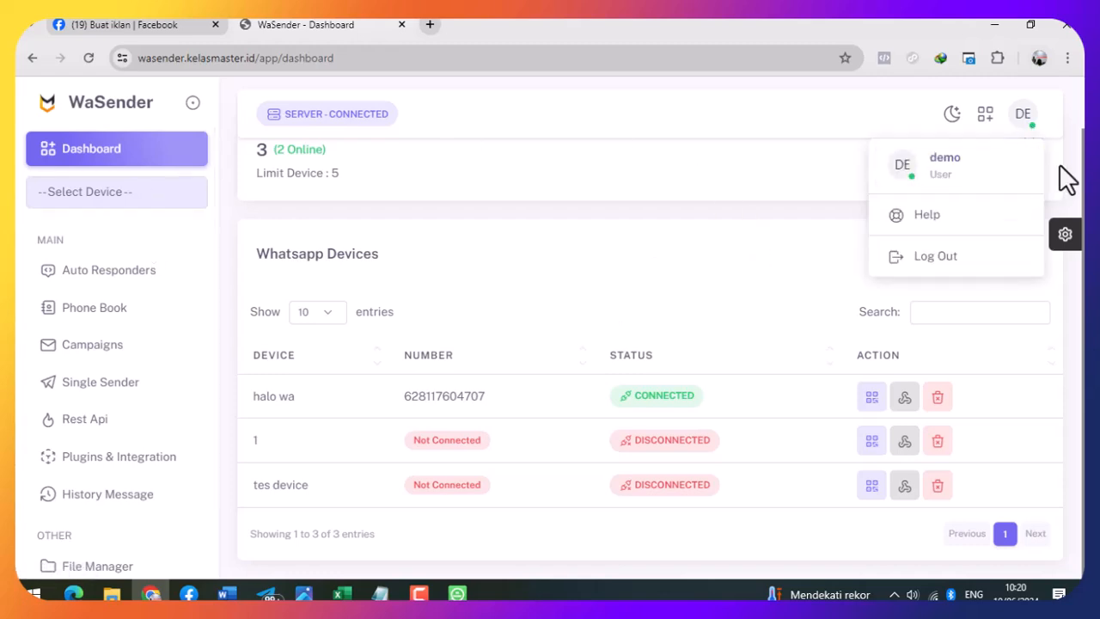
click(956, 266)
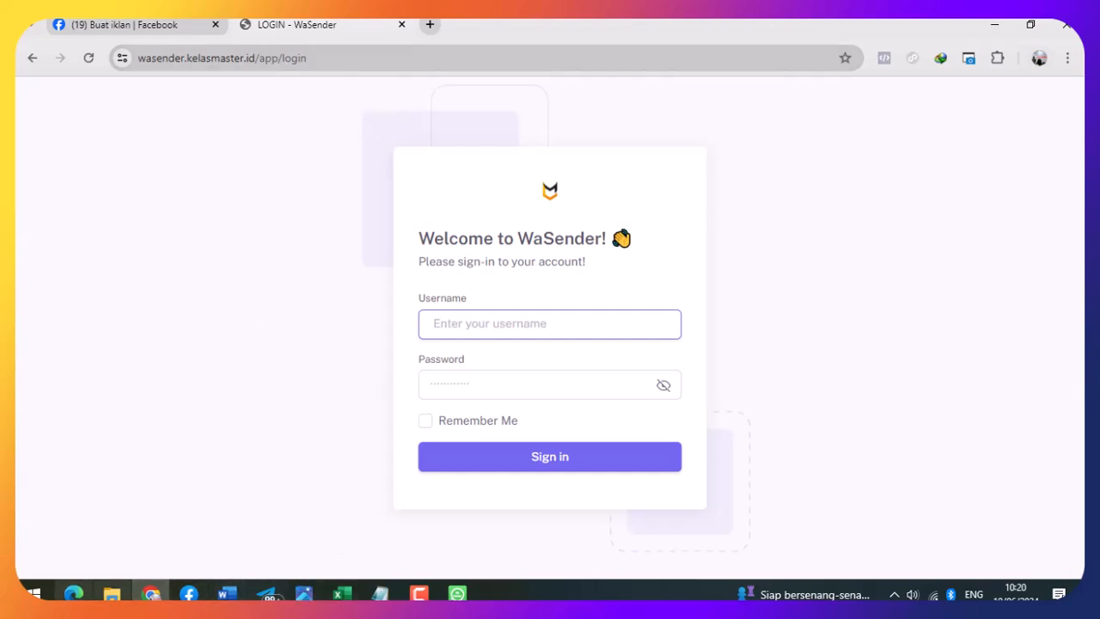
click(34, 594)
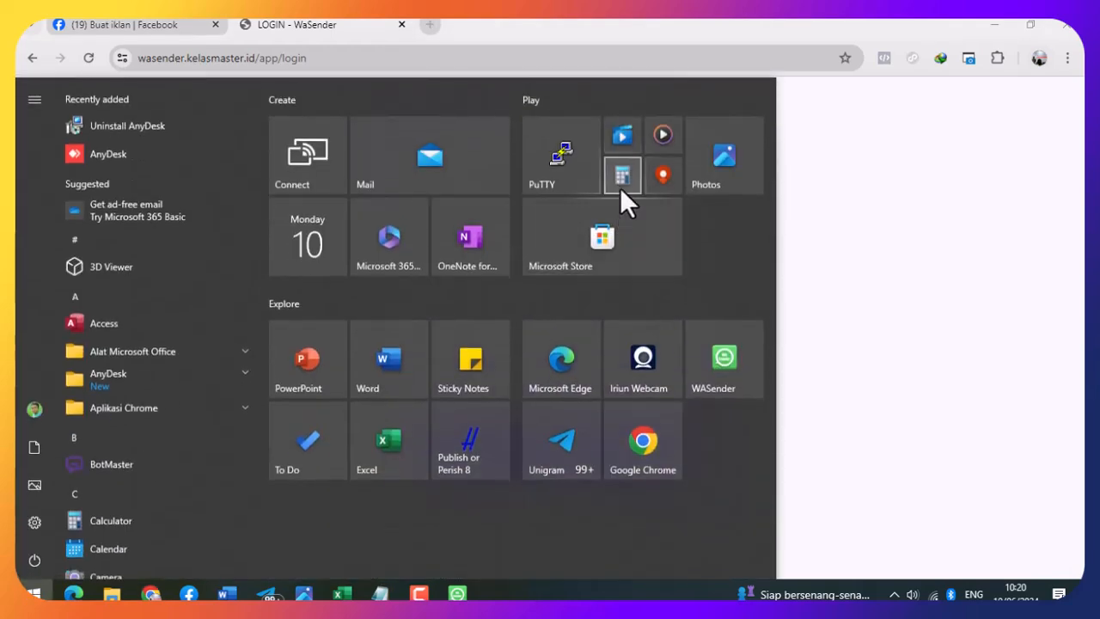
- Launch Calculator and compute 249000 ÷ 30 = 8.300
click(619, 187)
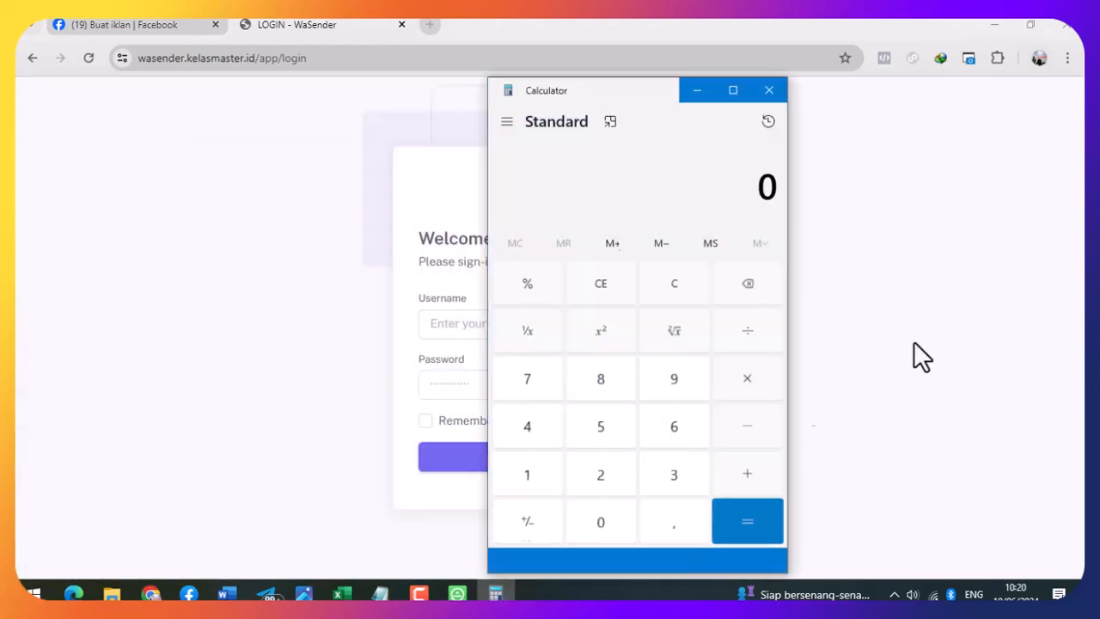
click(600, 495)
click(531, 445)
click(688, 391)
click(601, 546)
click(602, 546)
click(602, 545)
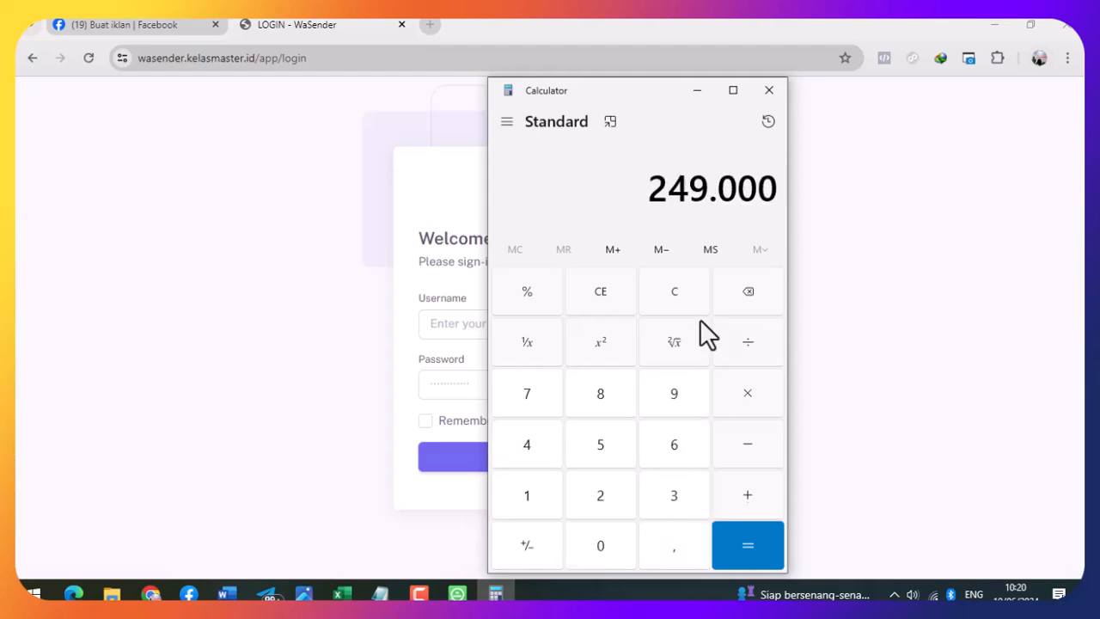
click(750, 344)
click(674, 495)
click(612, 542)
click(741, 543)
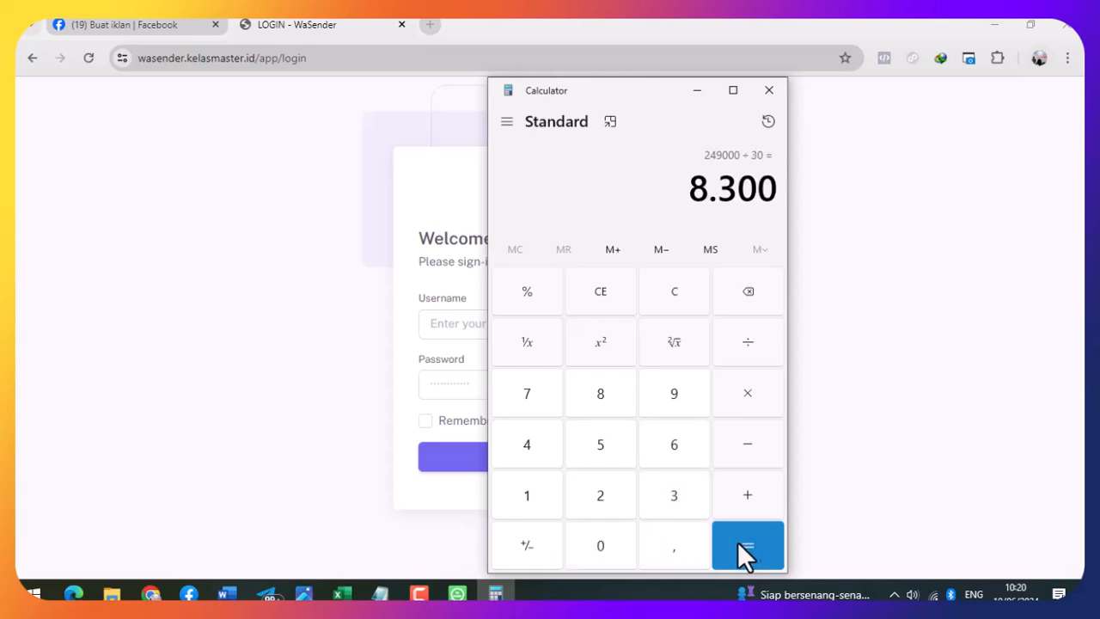
drag(690, 190, 787, 193)
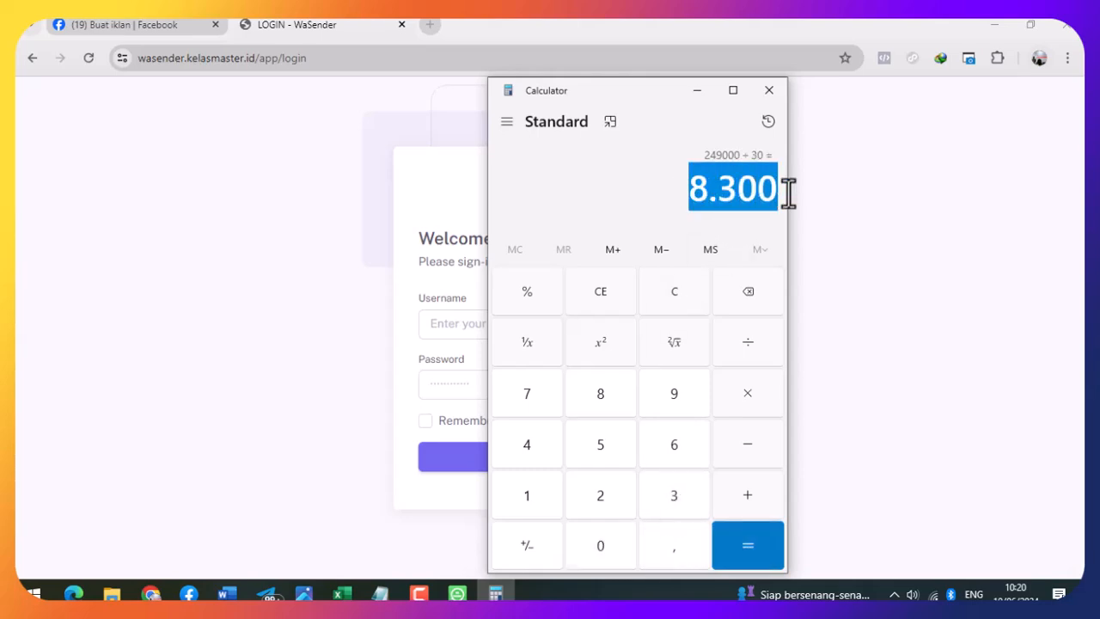
click(756, 344)
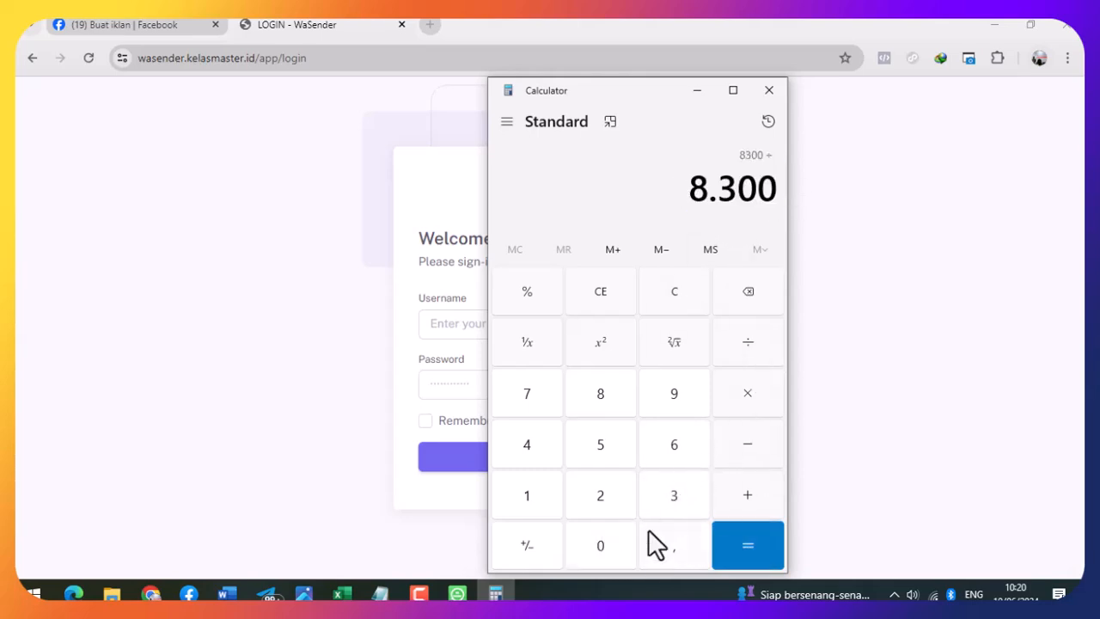
click(679, 496)
click(604, 545)
click(726, 550)
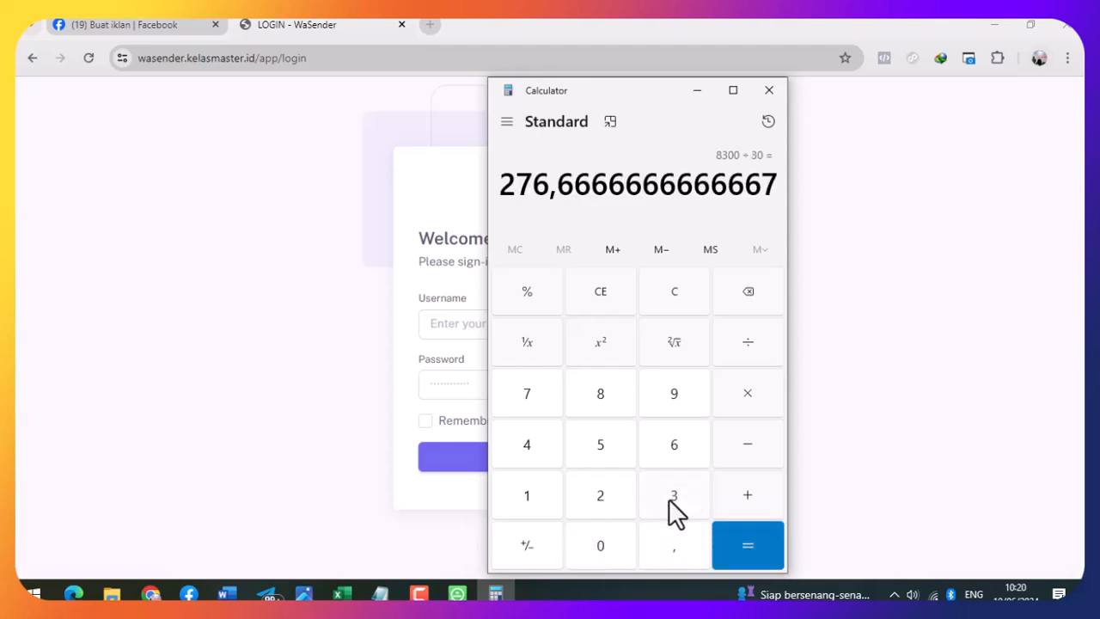
drag(501, 184, 550, 183)
click(690, 259)
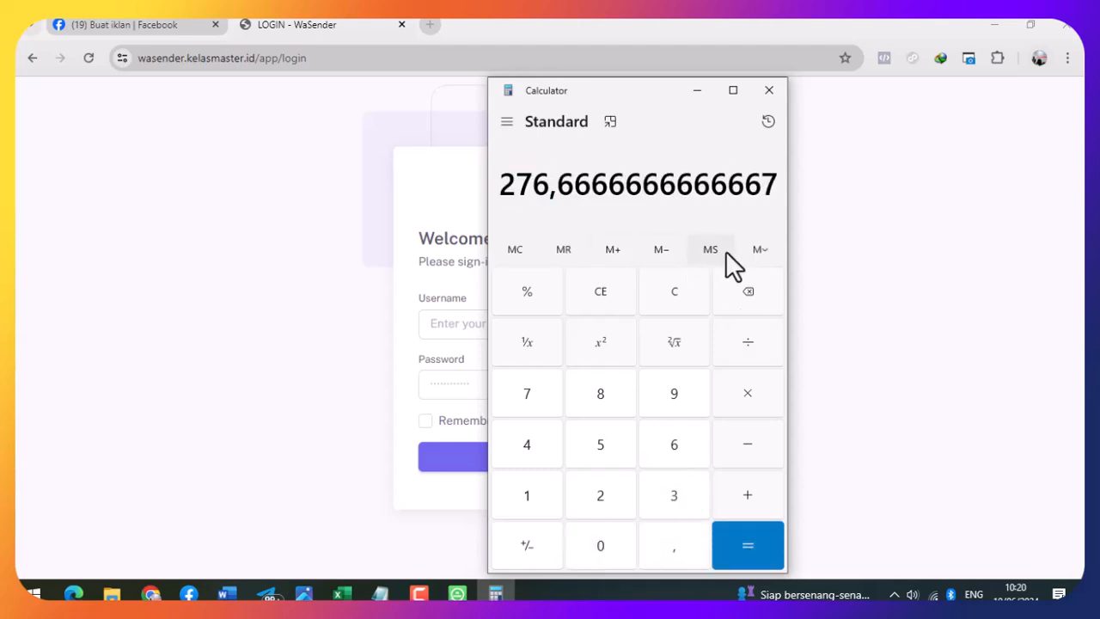
click(697, 91)
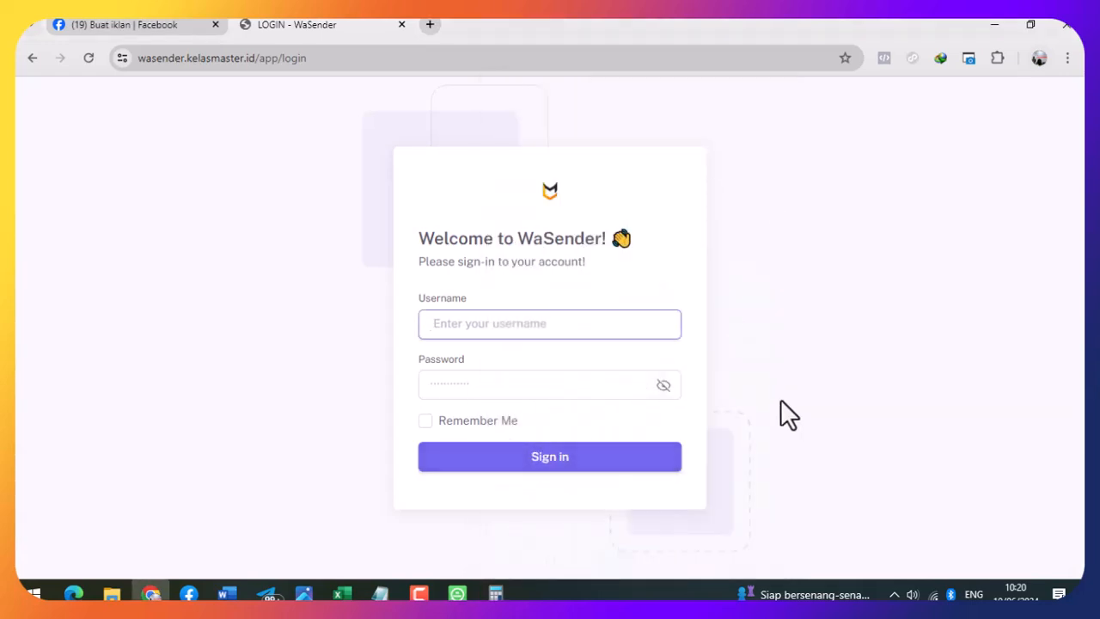